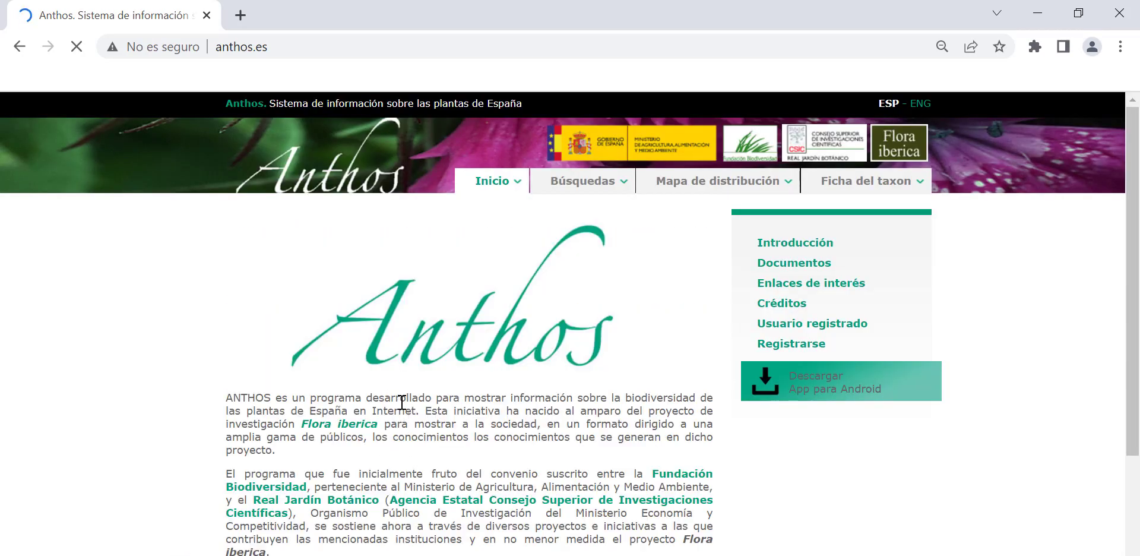
# Open the Introducción page and read the welcome text and the section on taxonomic information.
pyautogui.scroll(-3, 399, 399)
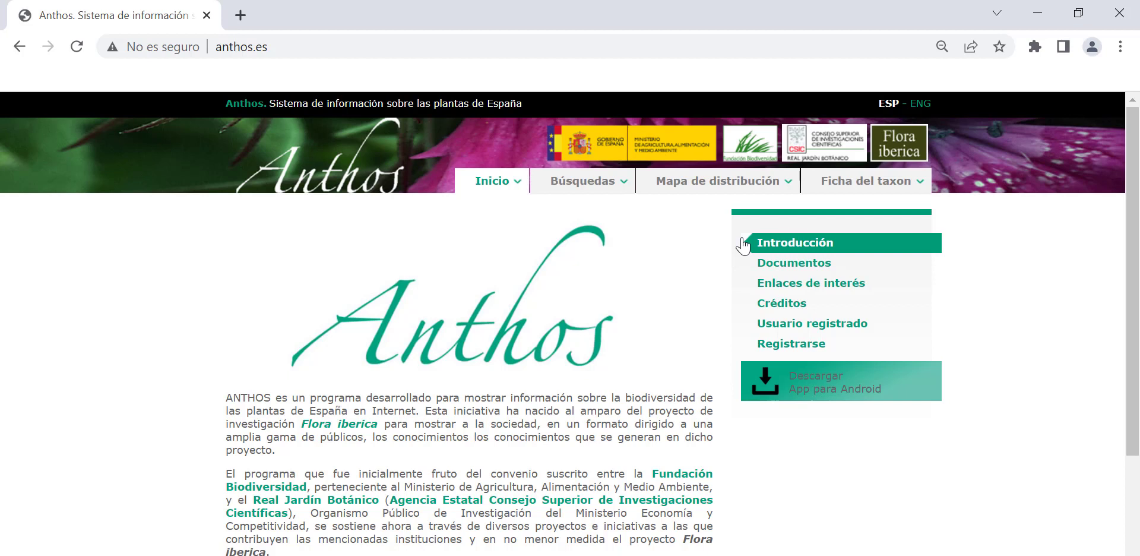
pyautogui.click(777, 248)
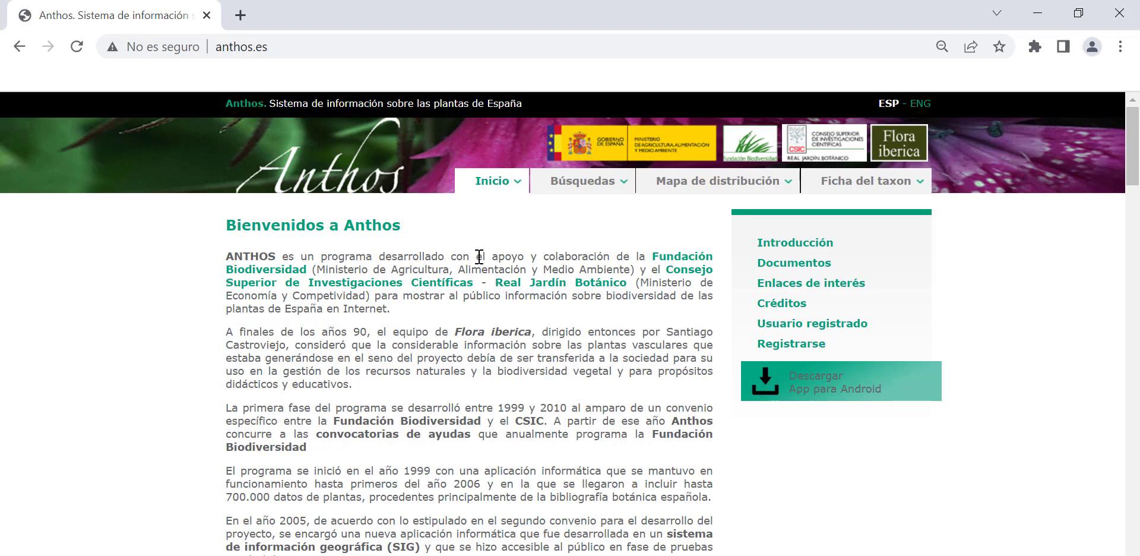
pyautogui.scroll(-1, 480, 256)
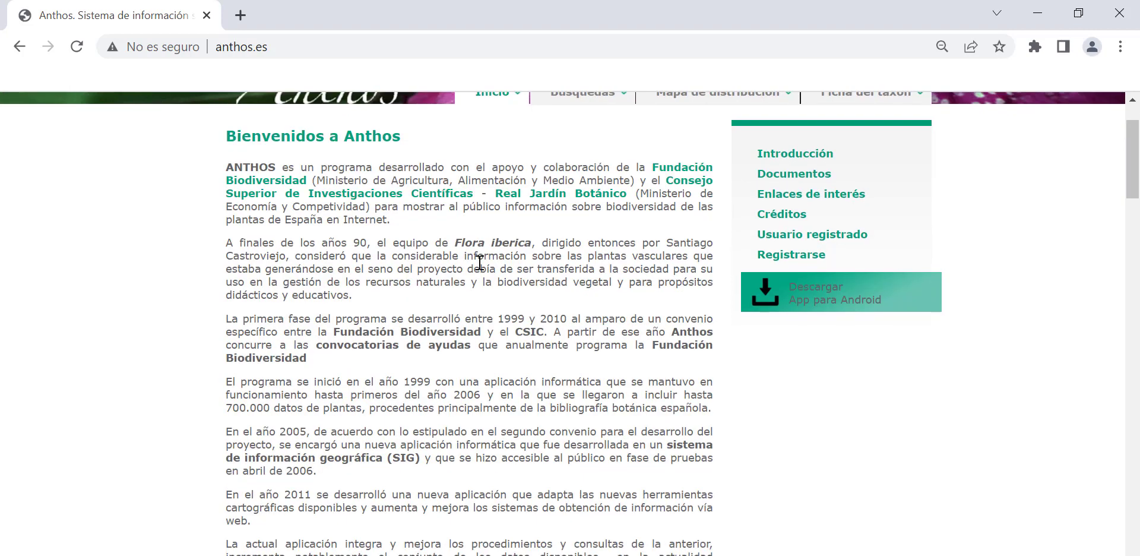
pyautogui.scroll(-5, 480, 261)
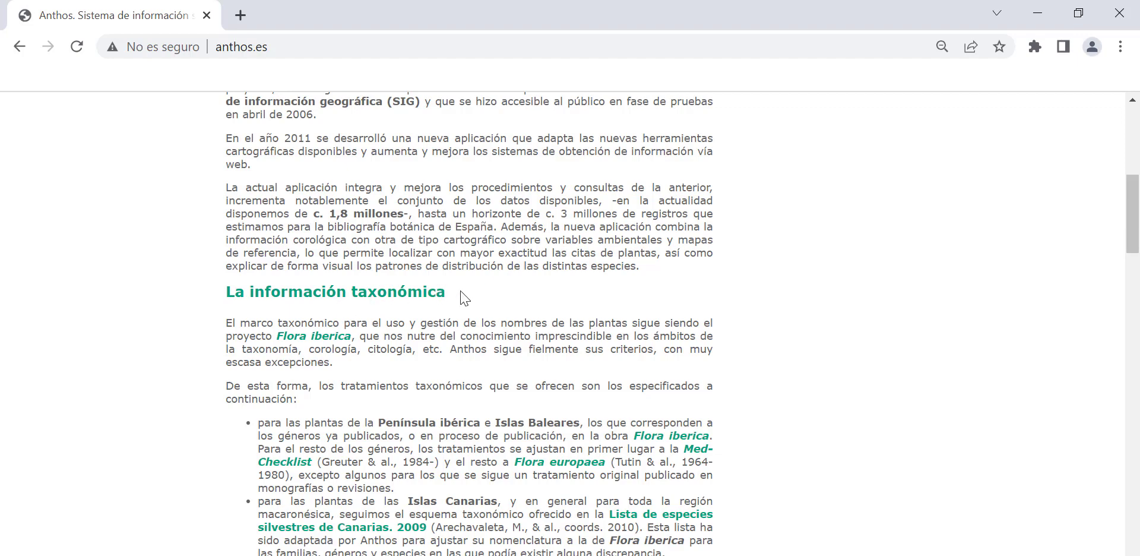
pyautogui.scroll(-3, 464, 297)
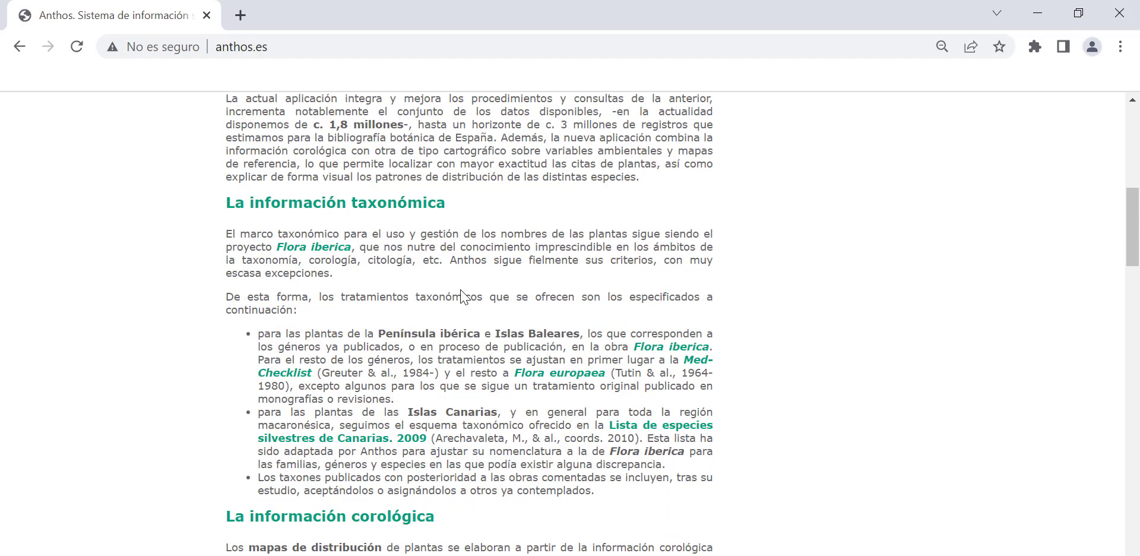
pyautogui.scroll(-3, 462, 295)
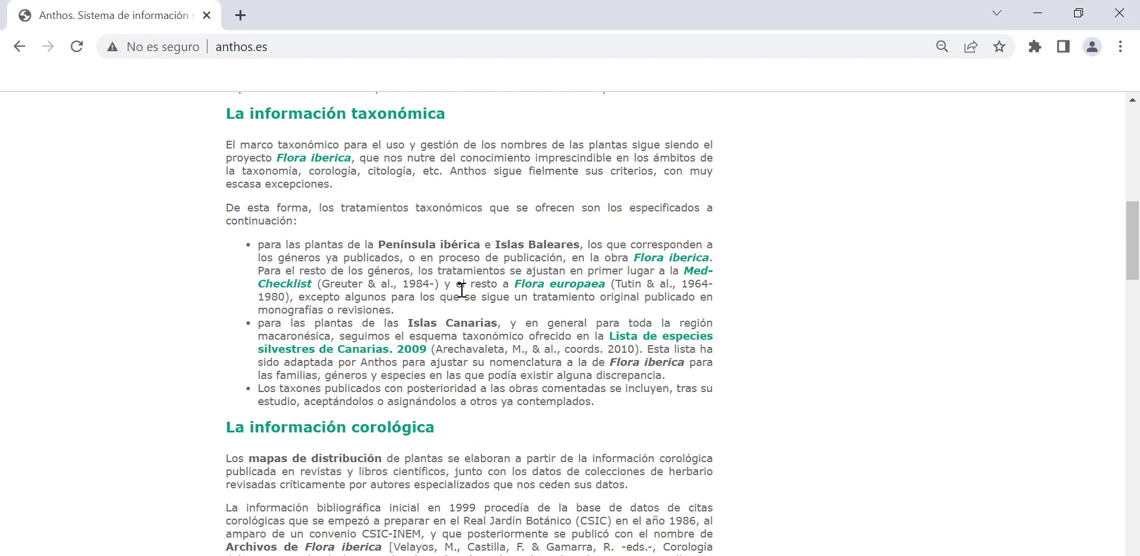
# Read the introduction's remaining sections on chorological information, associated information, data download and cartographic information.
pyautogui.scroll(-3, 462, 290)
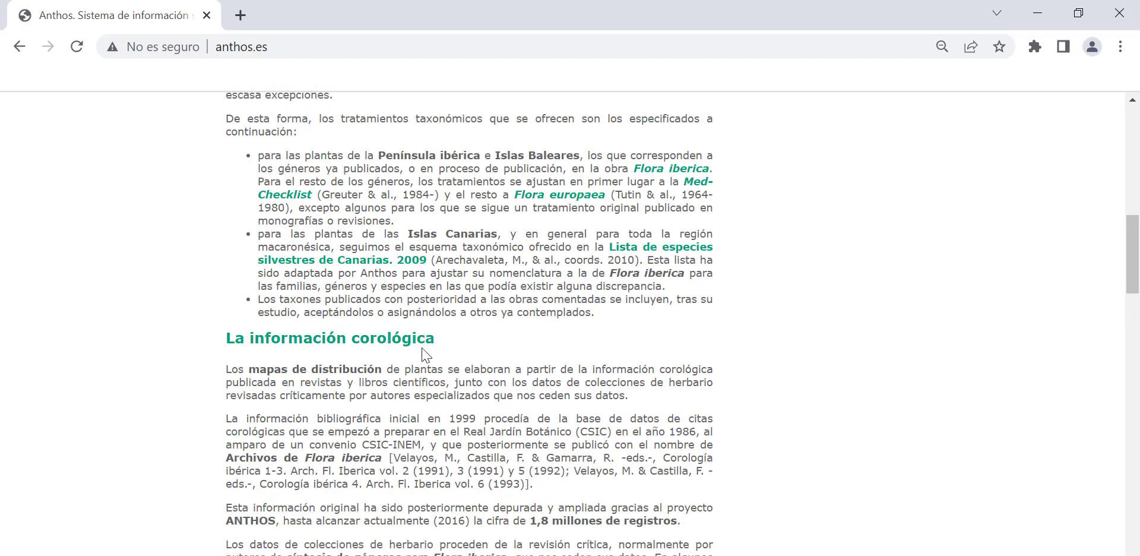
pyautogui.scroll(-15, 423, 354)
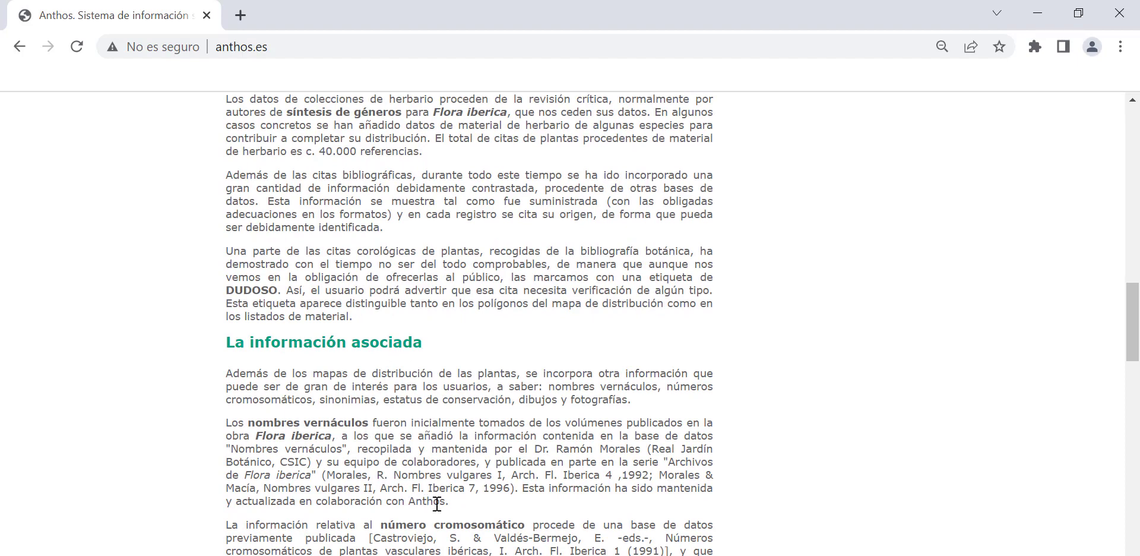
pyautogui.scroll(-3, 435, 494)
pyautogui.scroll(-3, 435, 494)
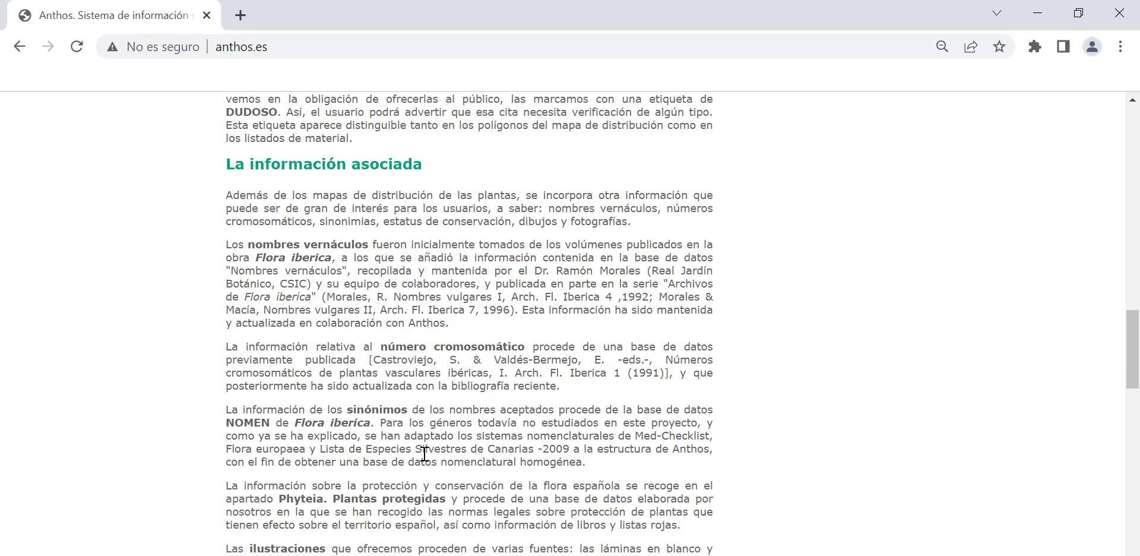
pyautogui.scroll(-2, 424, 454)
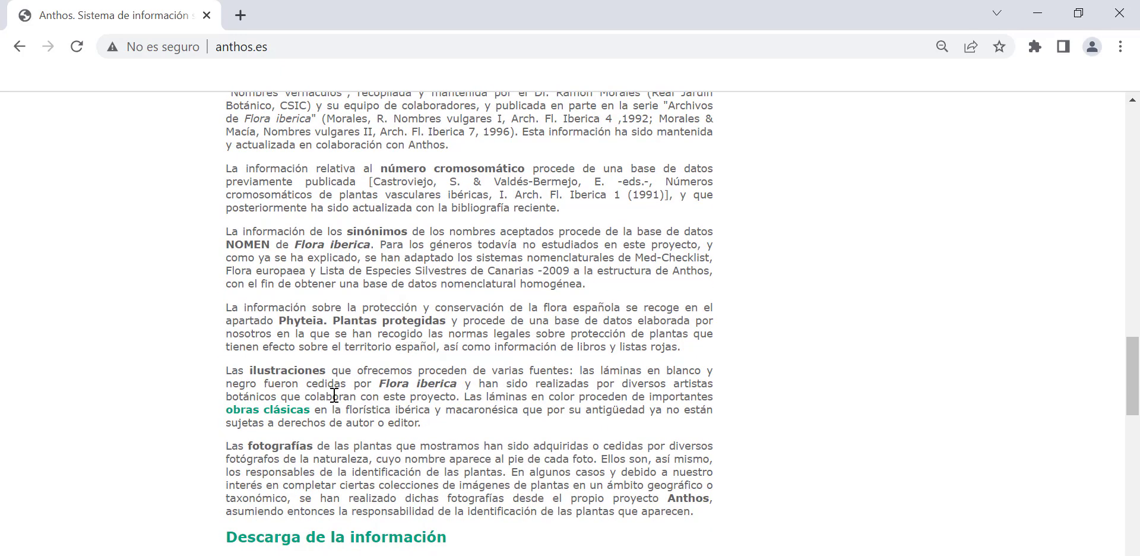
pyautogui.scroll(-3, 334, 395)
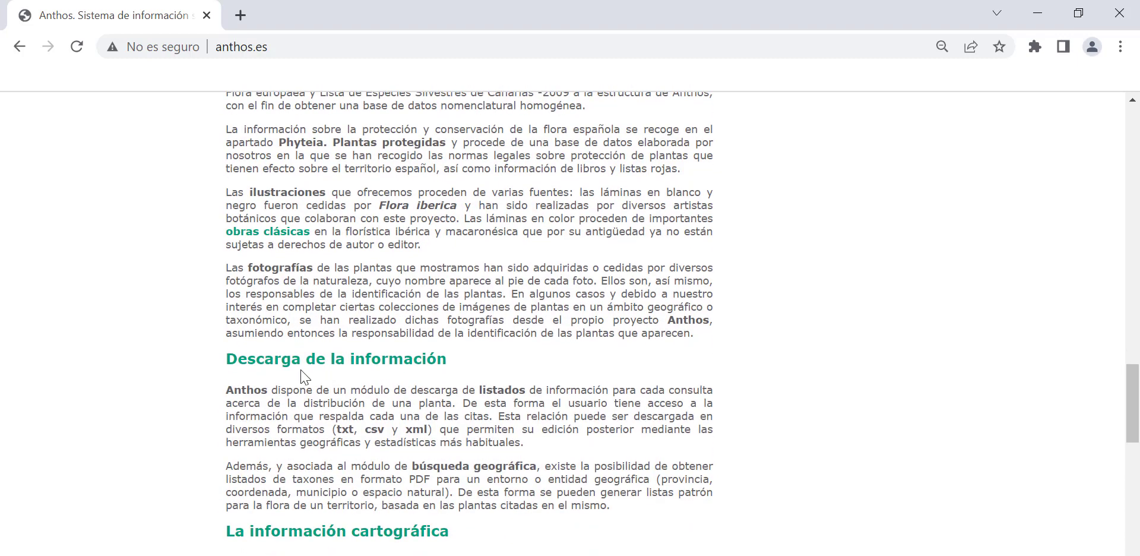
pyautogui.scroll(-2, 304, 377)
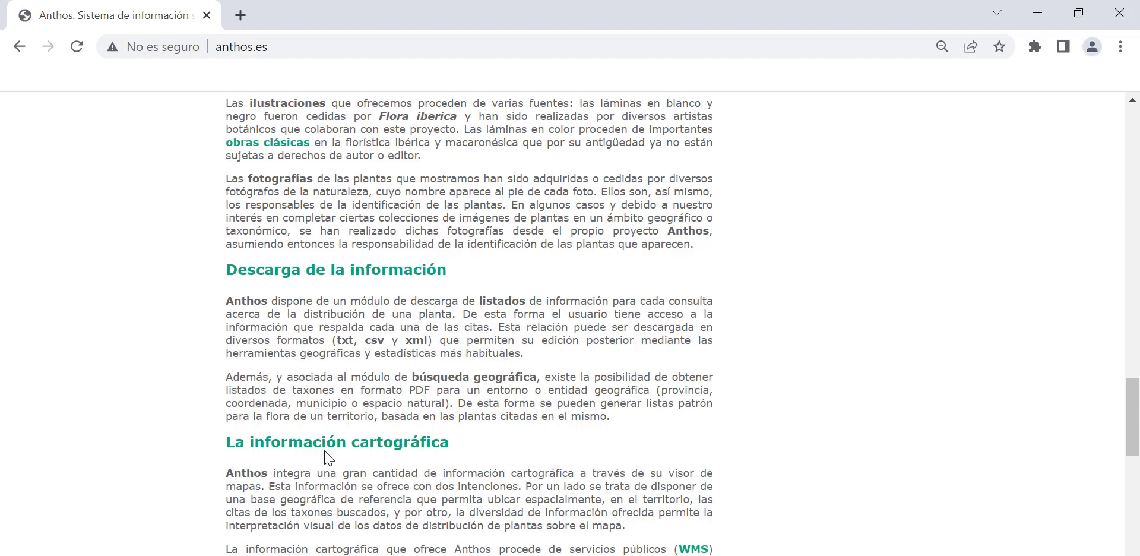
pyautogui.moveTo(1134, 394); pyautogui.dragTo(1135, 118)
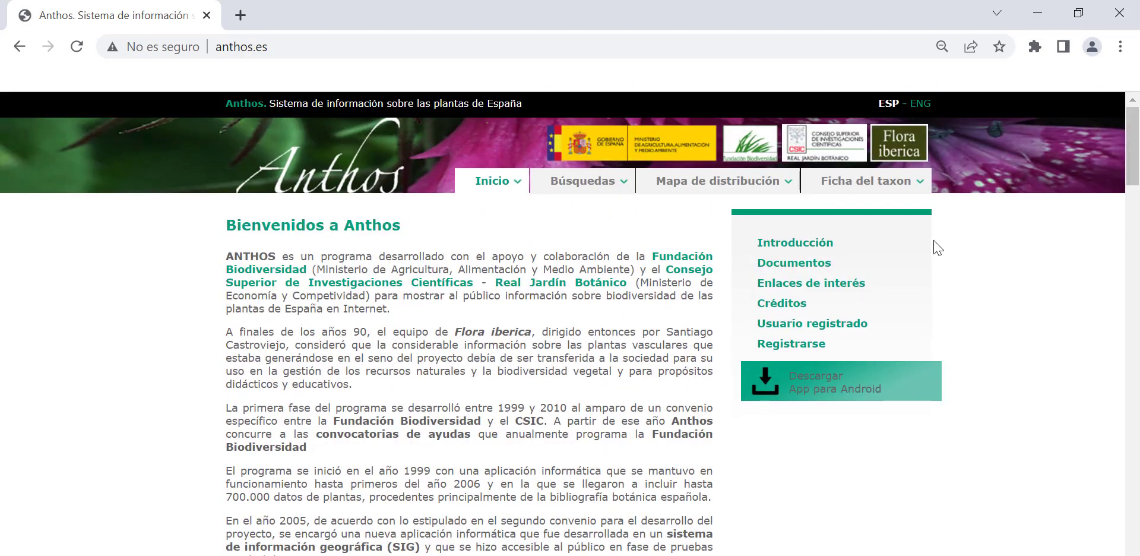
# Open the Documentos page and look over the listed Anthos publications and presentations.
pyautogui.click(794, 263)
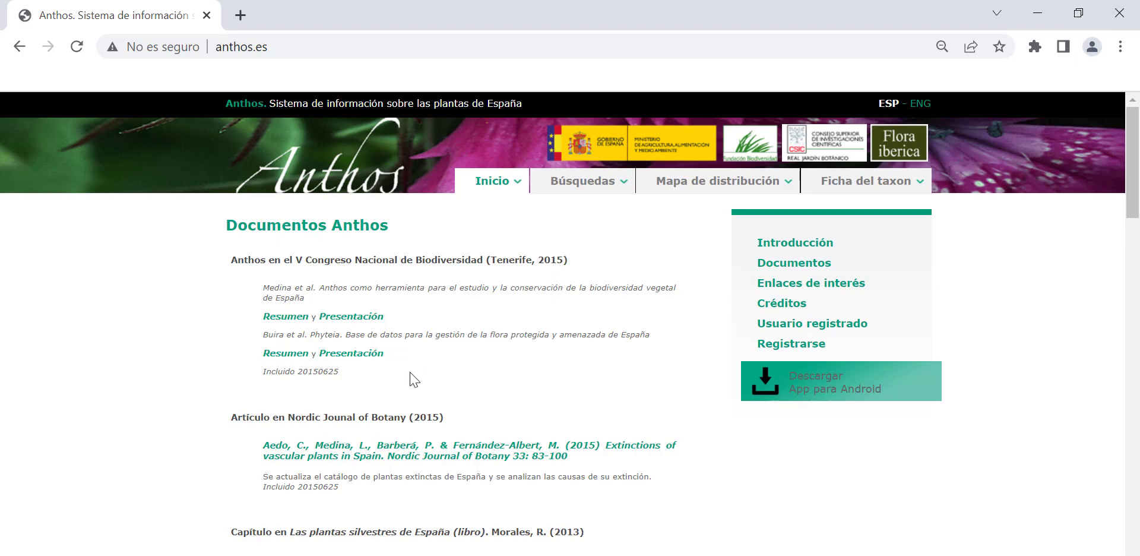
pyautogui.scroll(-2, 413, 389)
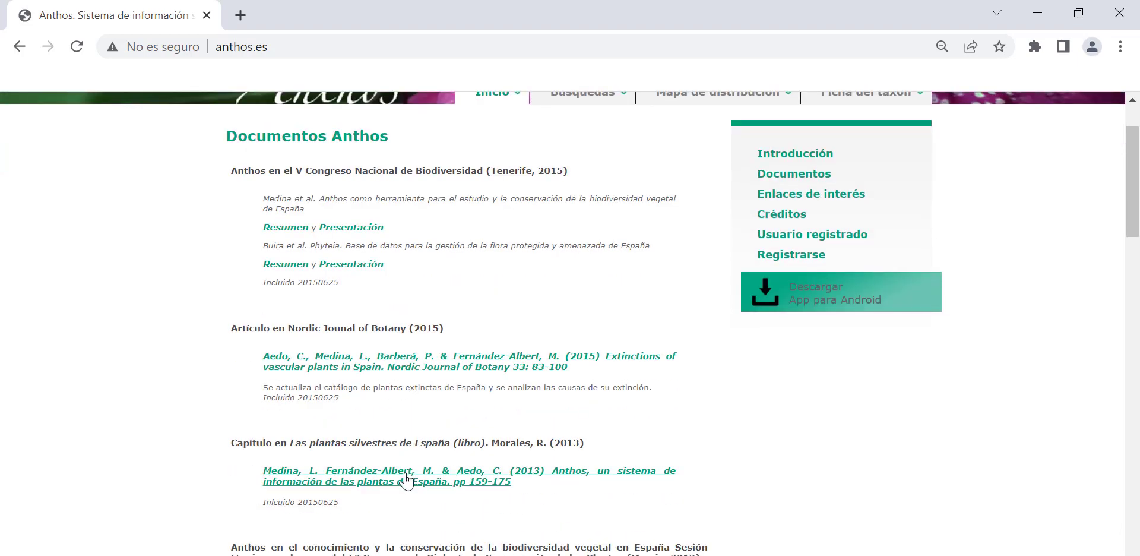
pyautogui.scroll(2, 788, 301)
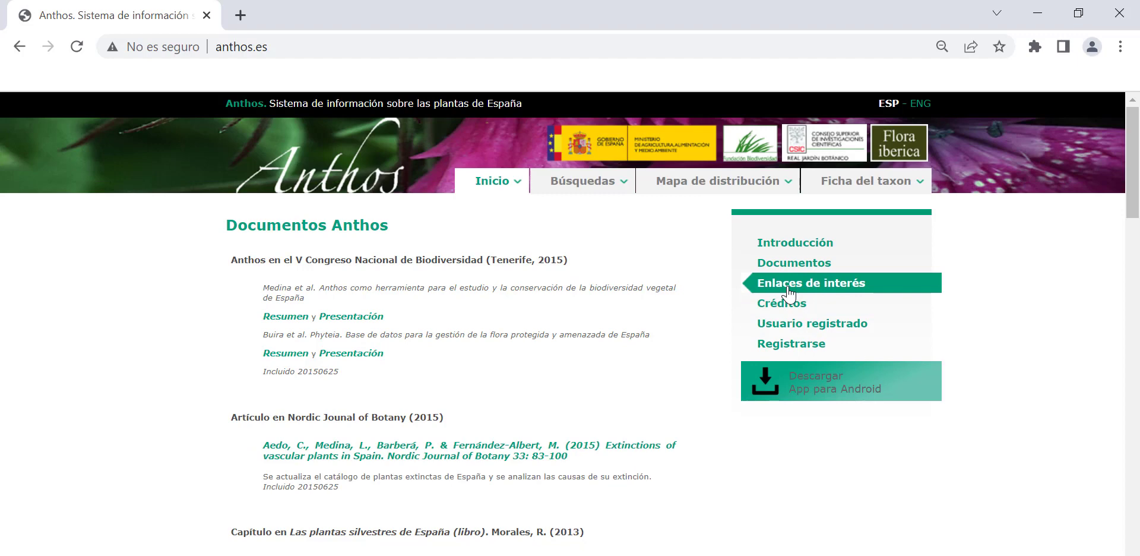
# Open the Enlaces de interés page and review its links to botanical gardens, digital plant mapping systems, indices and databases.
pyautogui.click(788, 284)
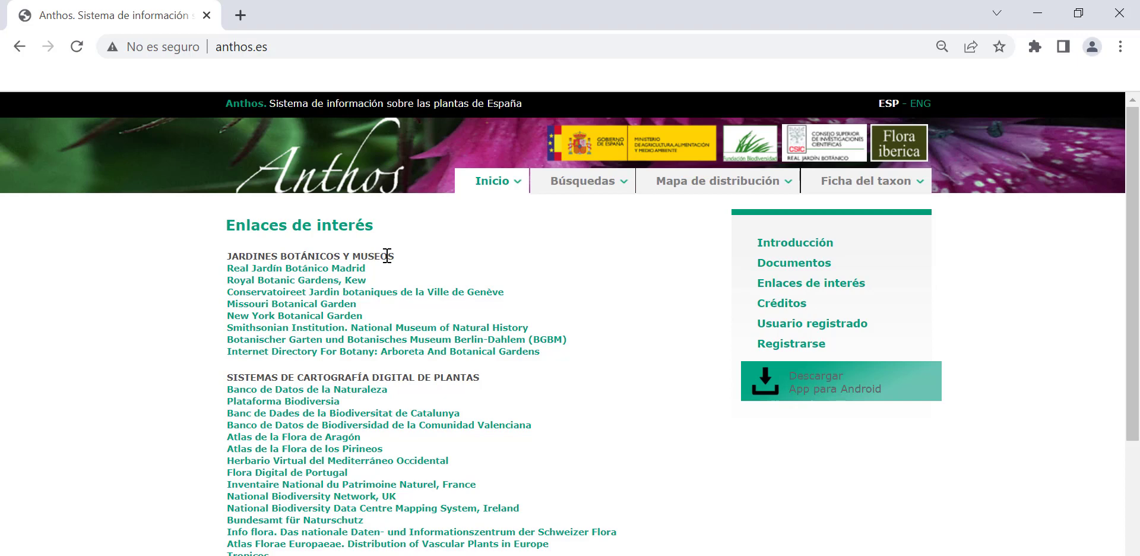
pyautogui.scroll(-2, 387, 255)
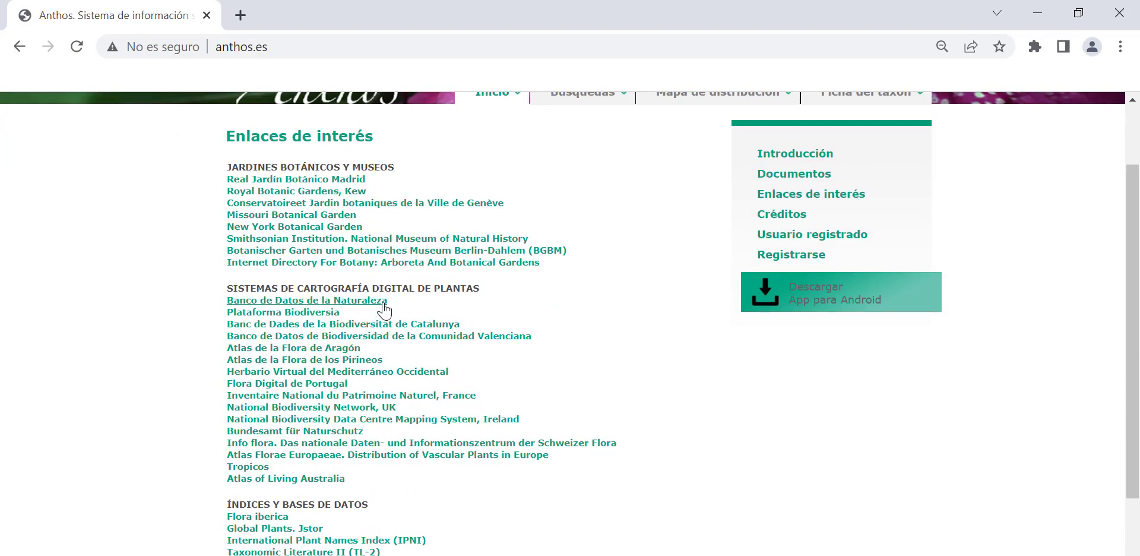
pyautogui.scroll(-3, 384, 308)
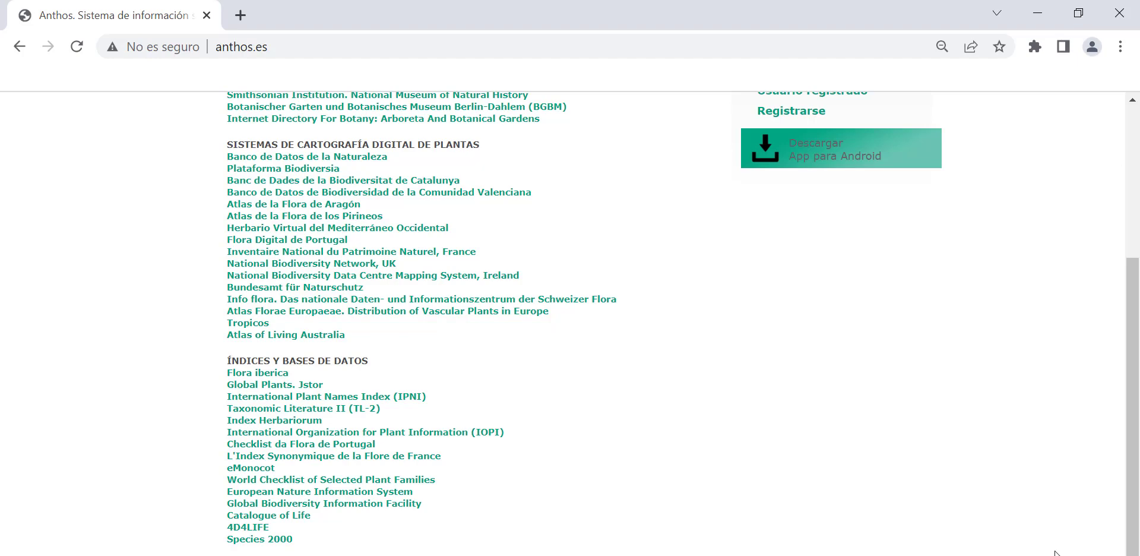
pyautogui.scroll(2, 374, 178)
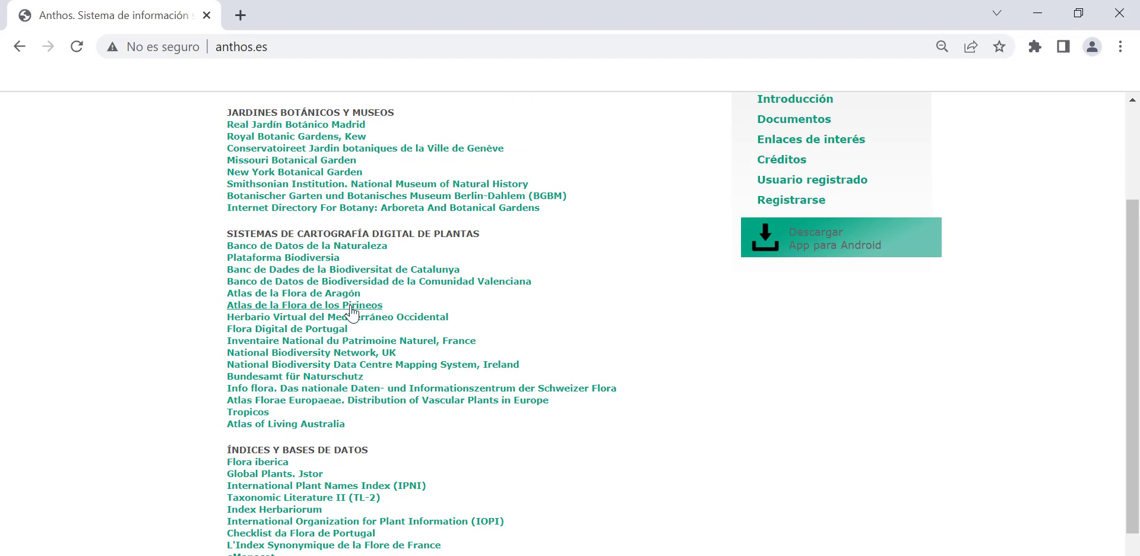
pyautogui.scroll(-2, 352, 312)
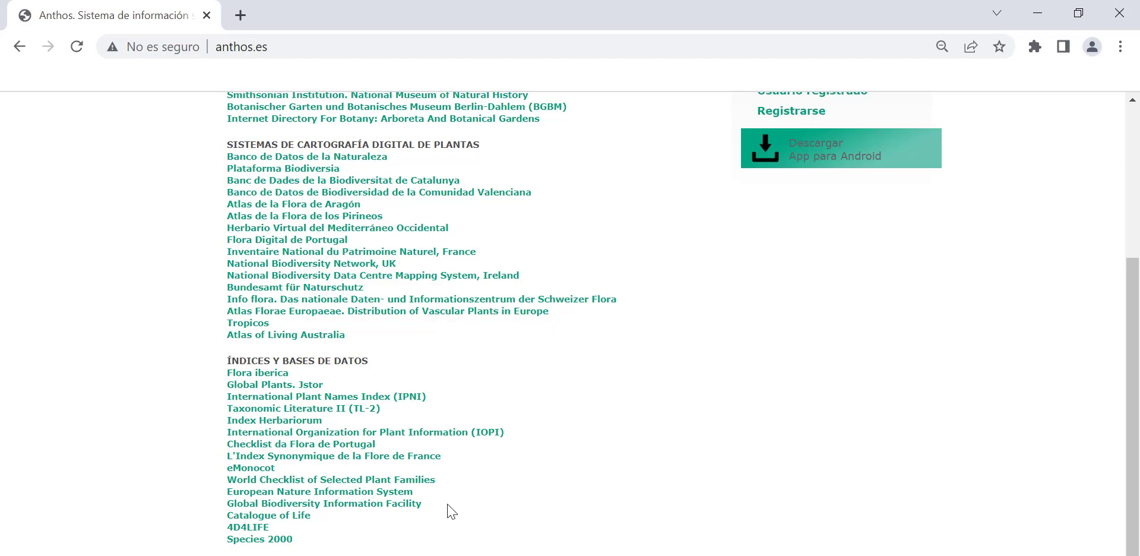
pyautogui.scroll(1, 1000, 472)
pyautogui.scroll(3, 1000, 472)
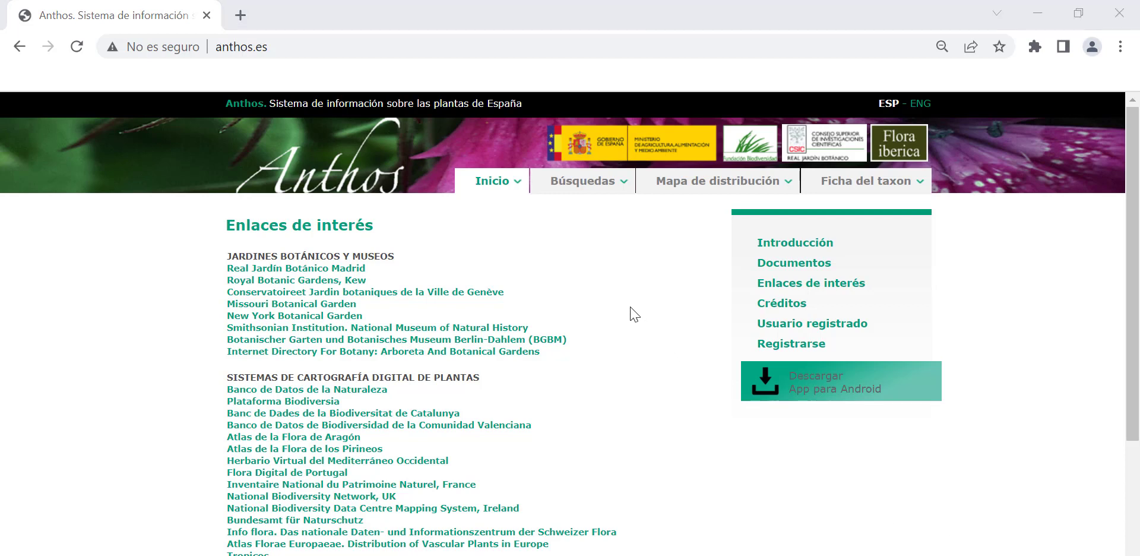
# Search by taxon for the genus Pinus.
pyautogui.click(555, 189)
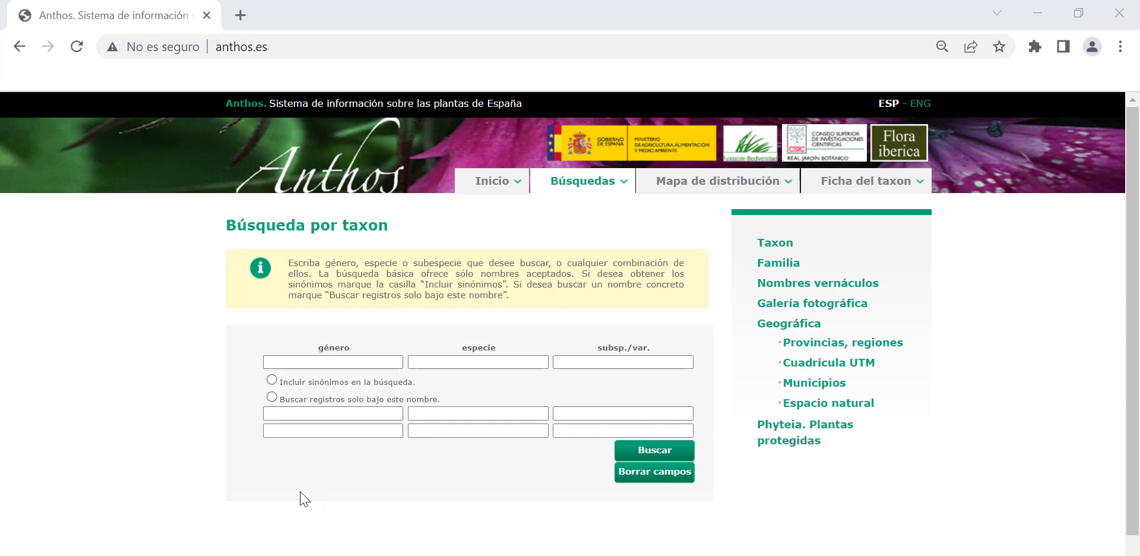
pyautogui.click(278, 359)
pyautogui.write('Pinus')
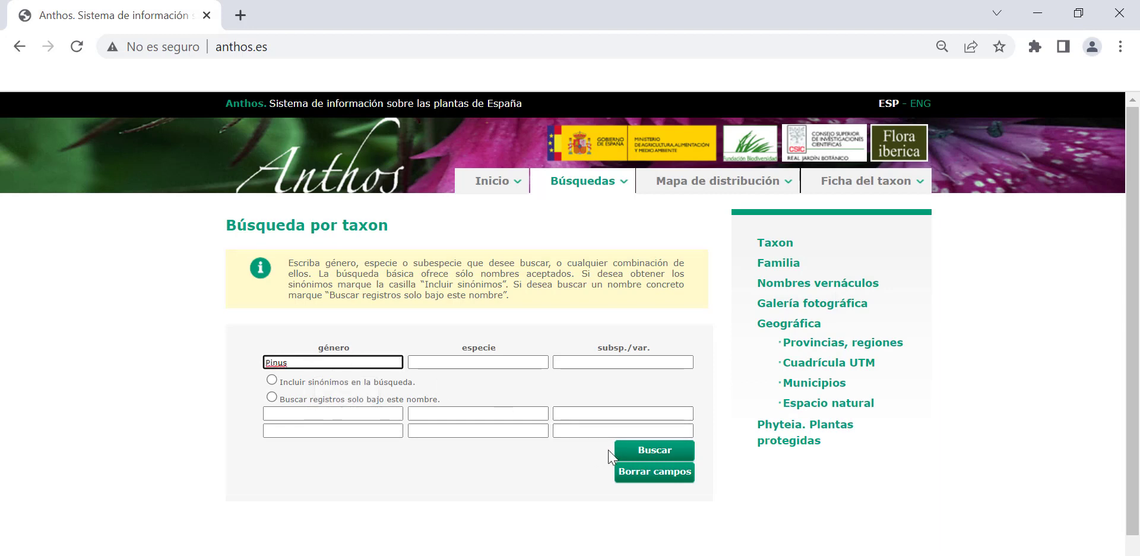
pyautogui.click(641, 453)
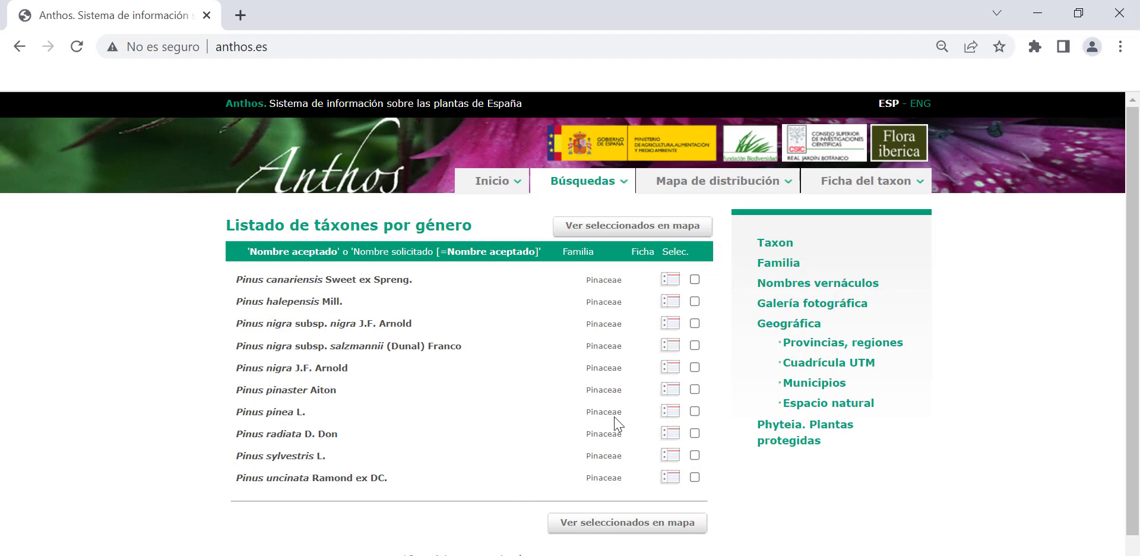
# Open the taxon record of Pinus pinea and enlarge its first photograph to read the caption.
pyautogui.click(670, 414)
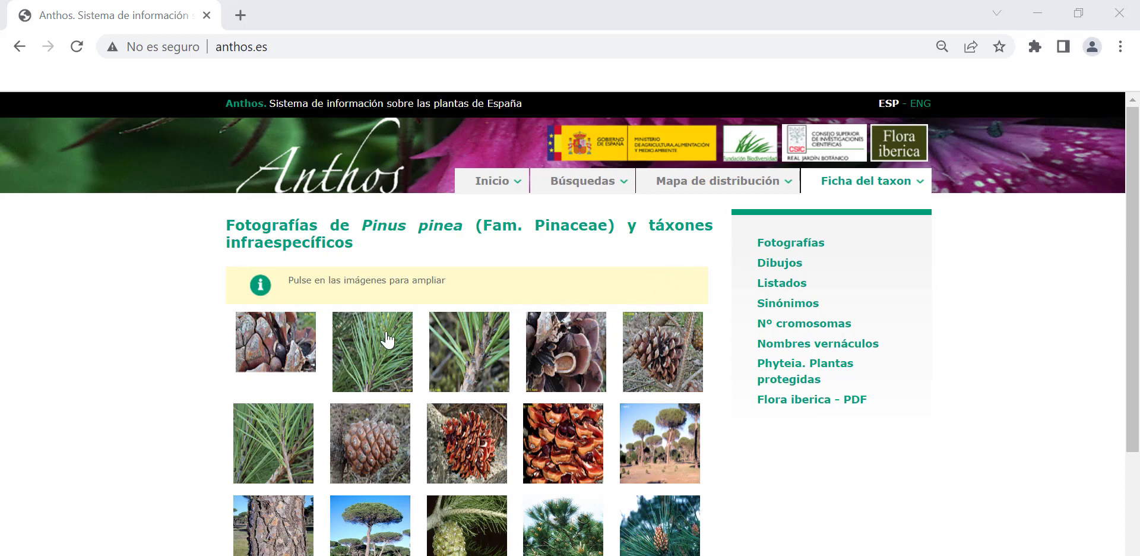
pyautogui.scroll(-1, 350, 323)
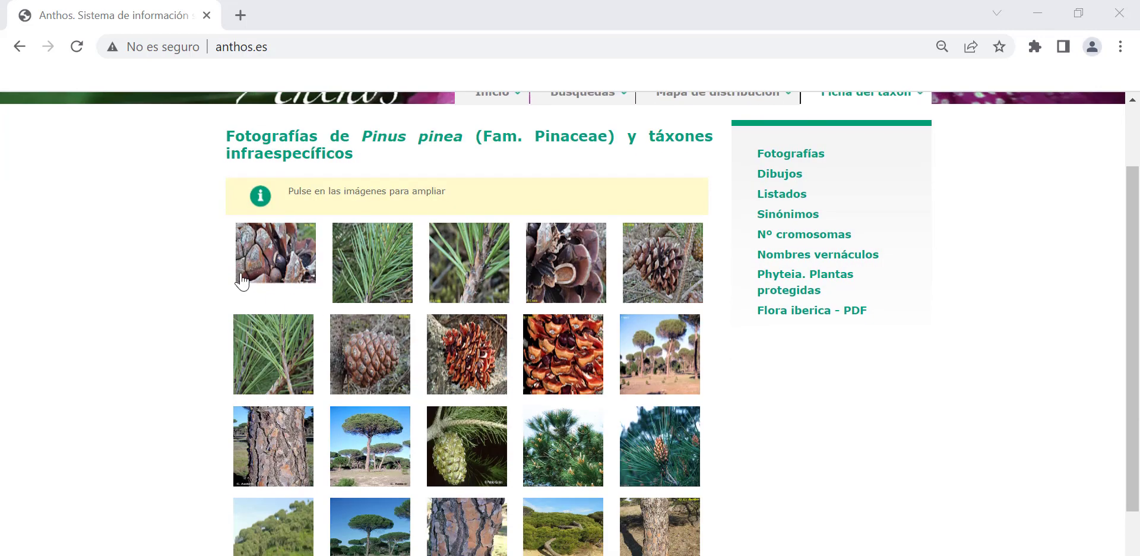
pyautogui.click(264, 258)
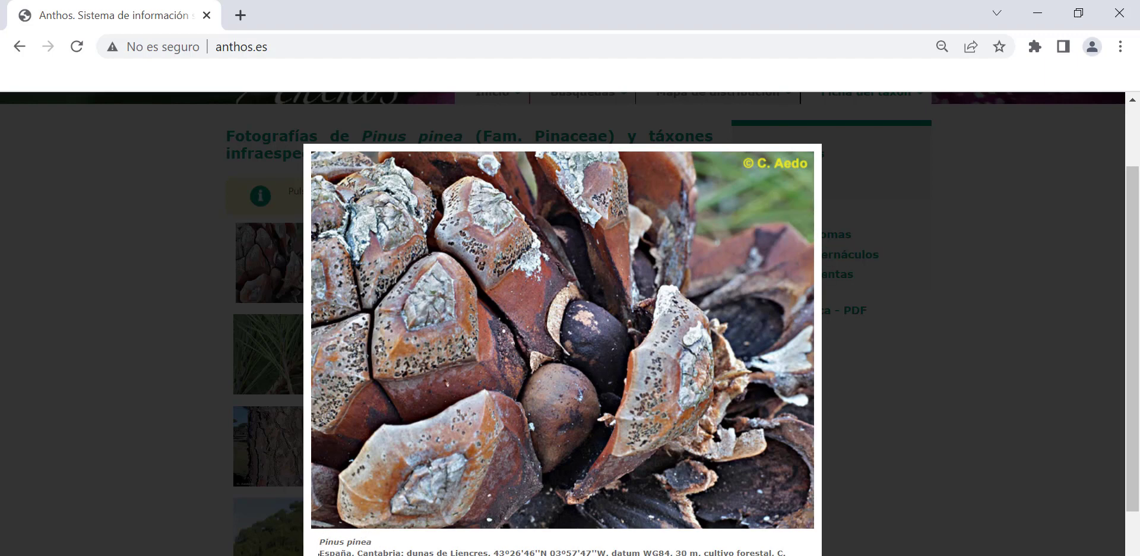
pyautogui.scroll(-1, 319, 551)
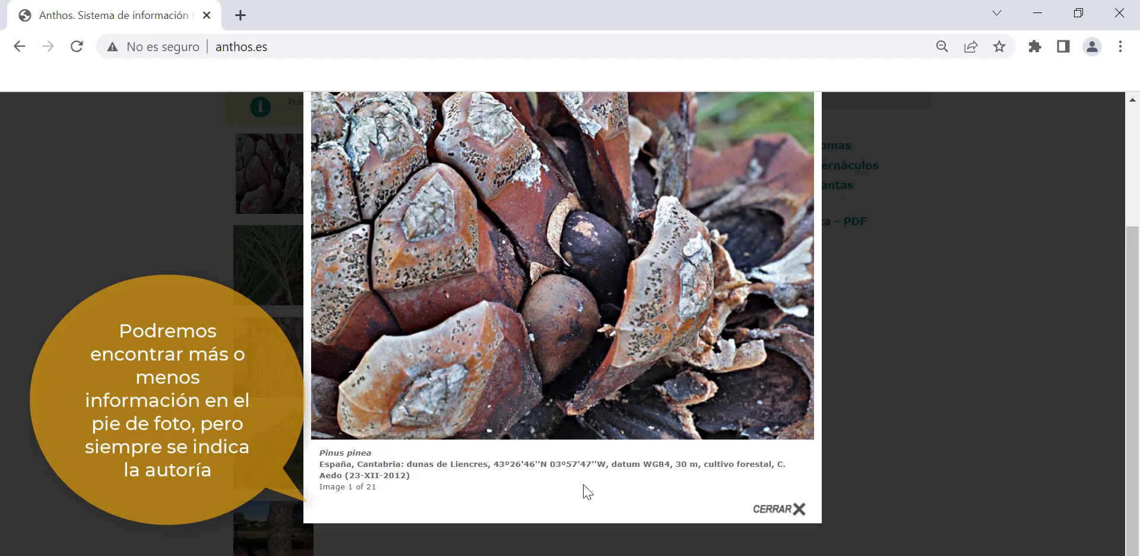
pyautogui.scroll(1, 588, 484)
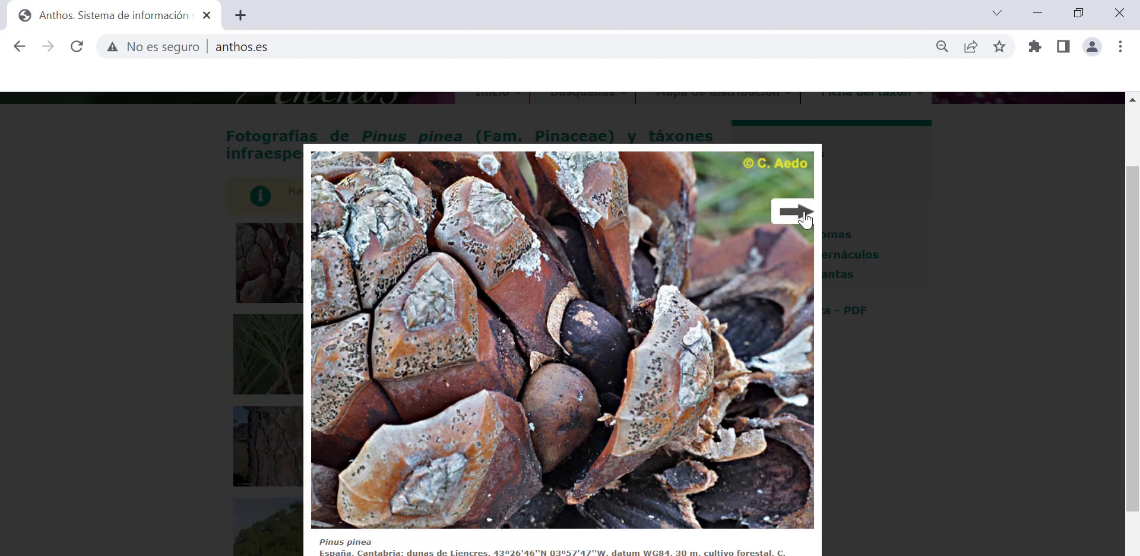
# Browse the next five enlarged photographs of Pinus pinea.
pyautogui.click(803, 219)
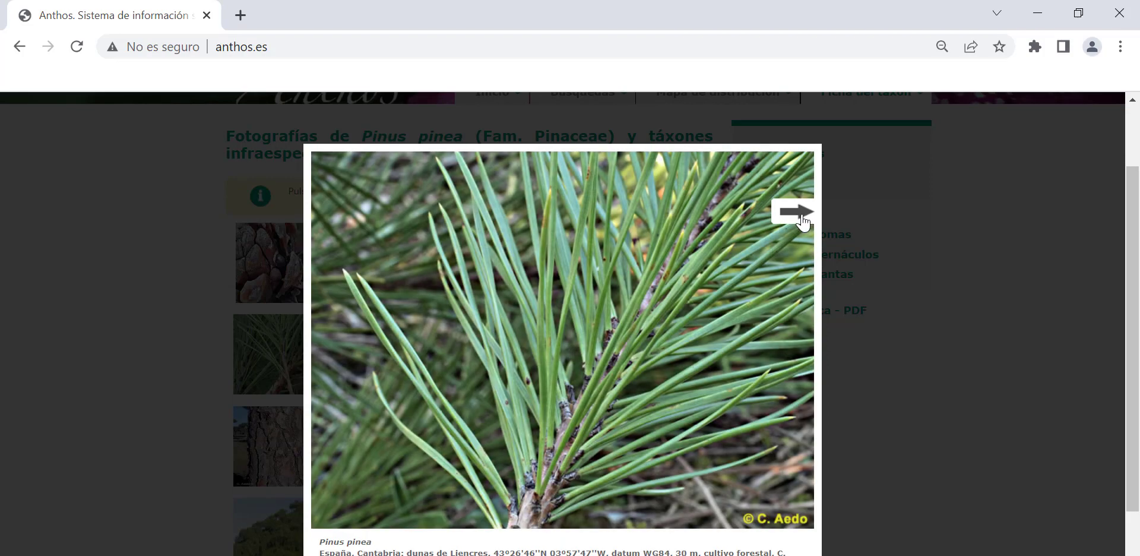
pyautogui.click(797, 215)
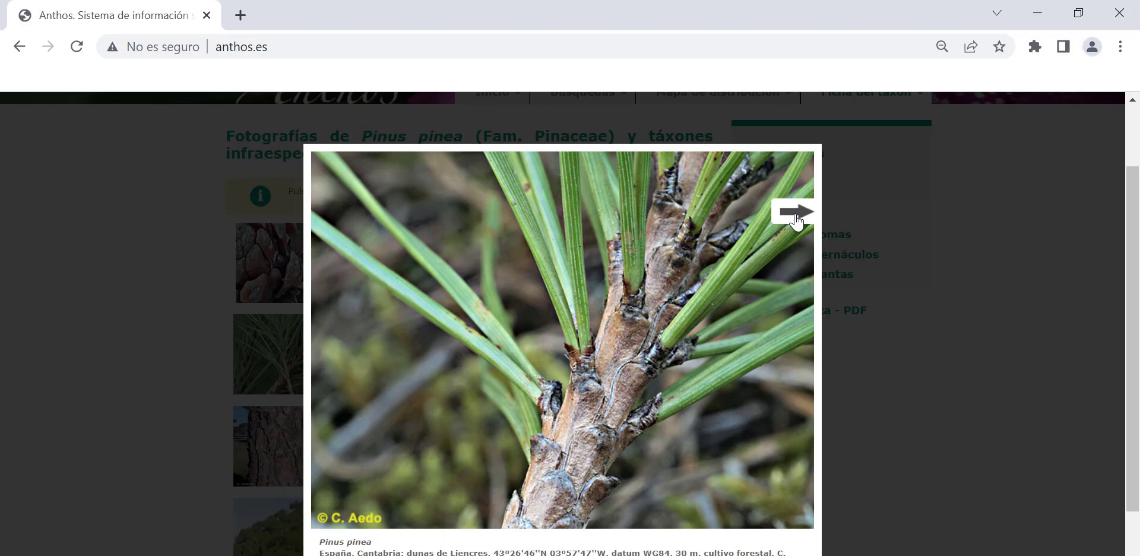
pyautogui.click(796, 221)
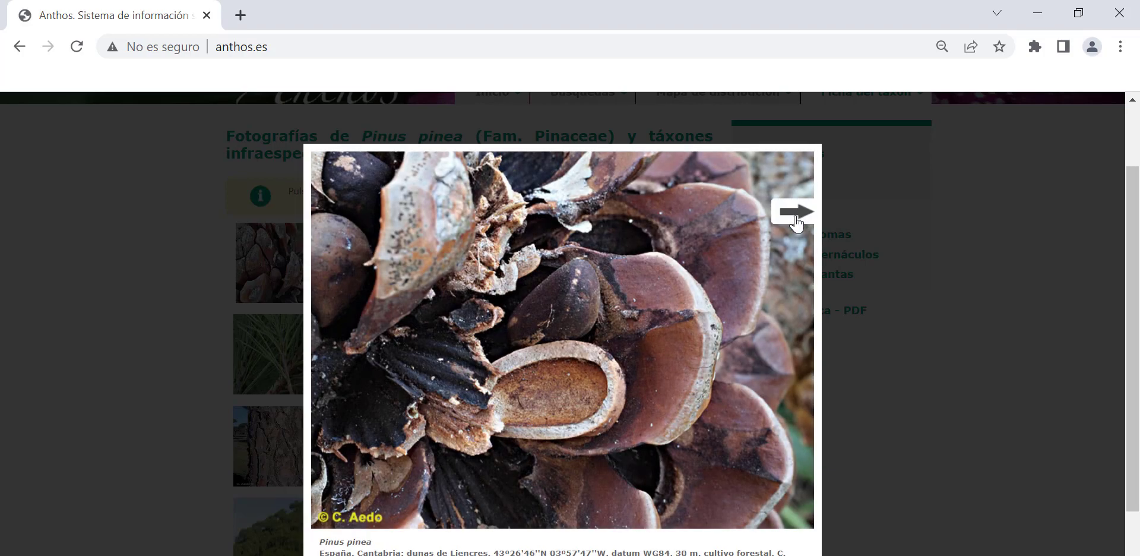
pyautogui.click(796, 220)
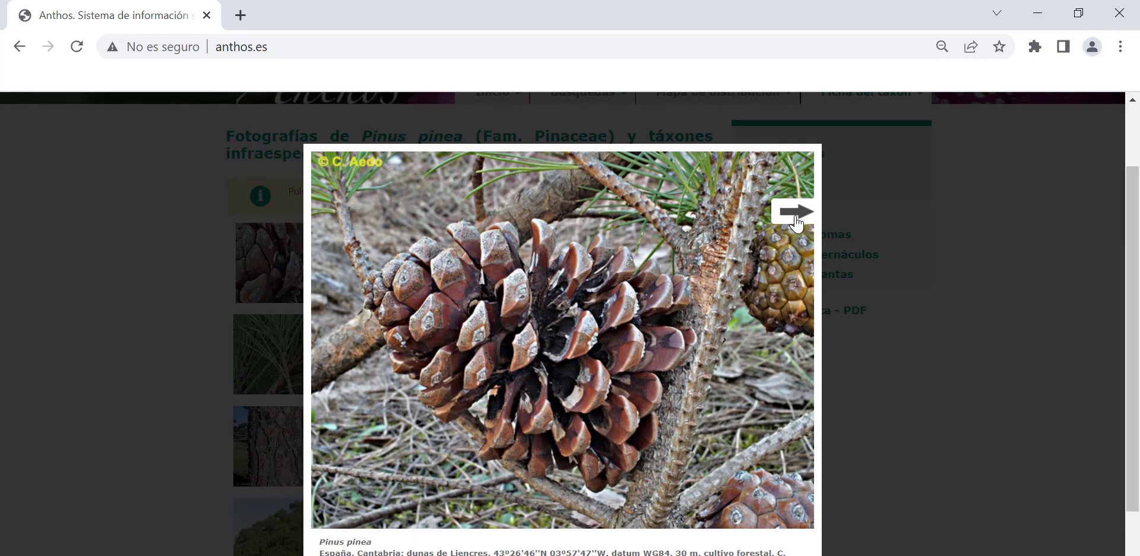
pyautogui.click(796, 221)
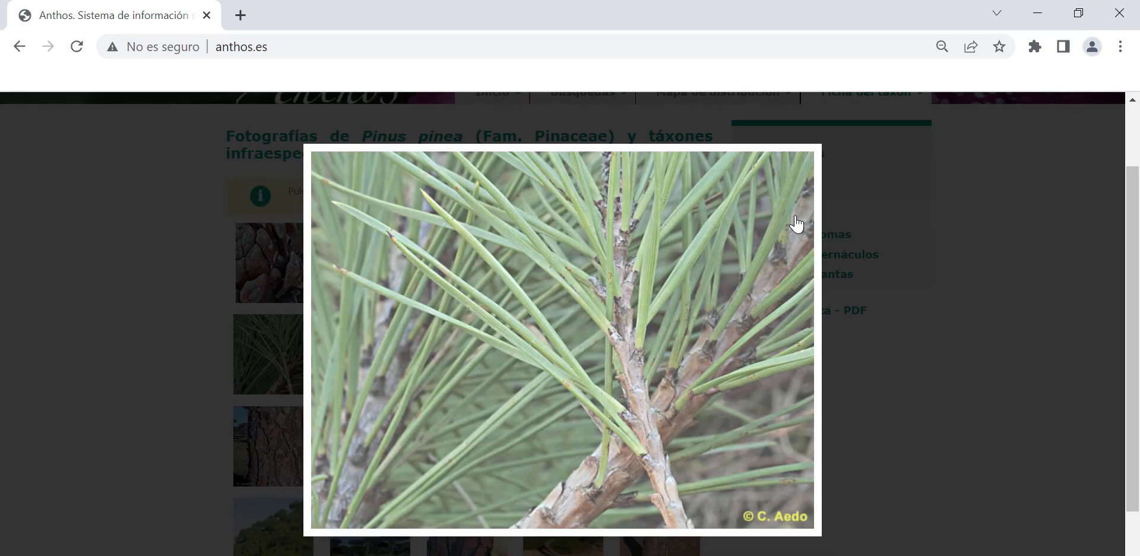
# View the next two enlarged photographs of Pinus pinea, read the last caption and close the image viewer.
pyautogui.click(796, 224)
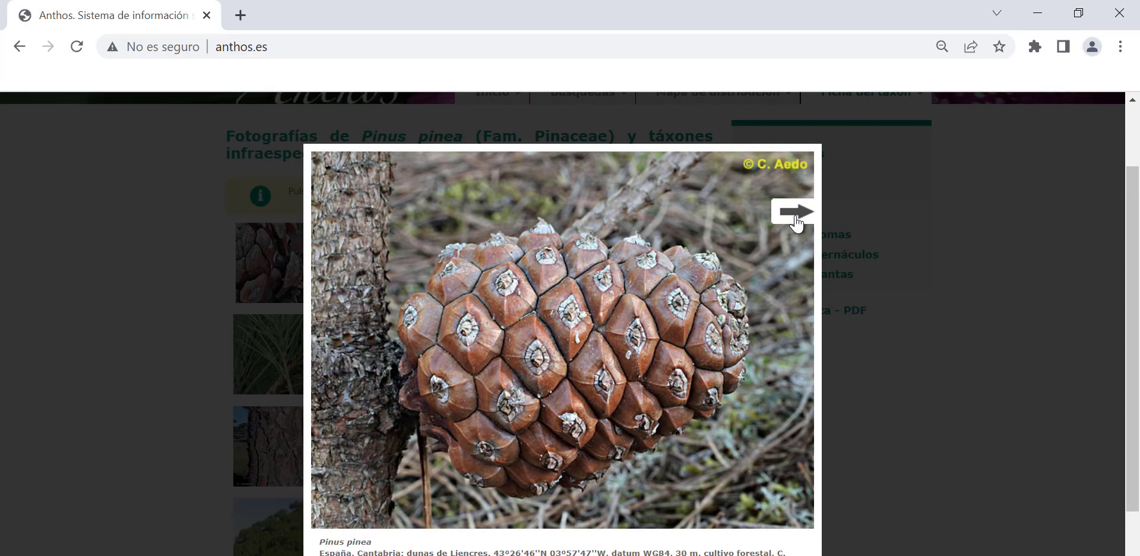
pyautogui.click(796, 223)
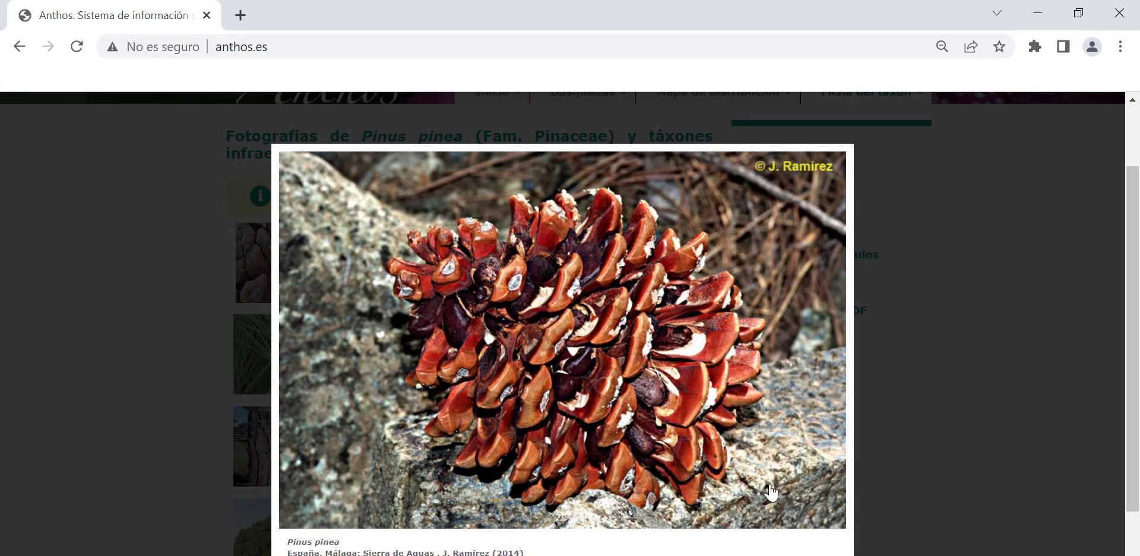
pyautogui.scroll(-2, 932, 530)
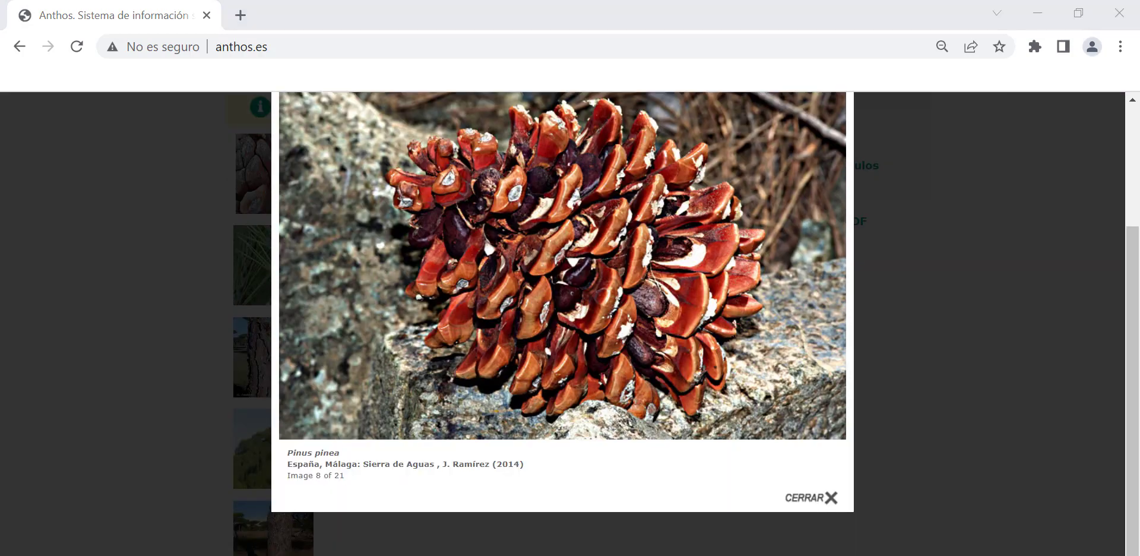
pyautogui.click(829, 500)
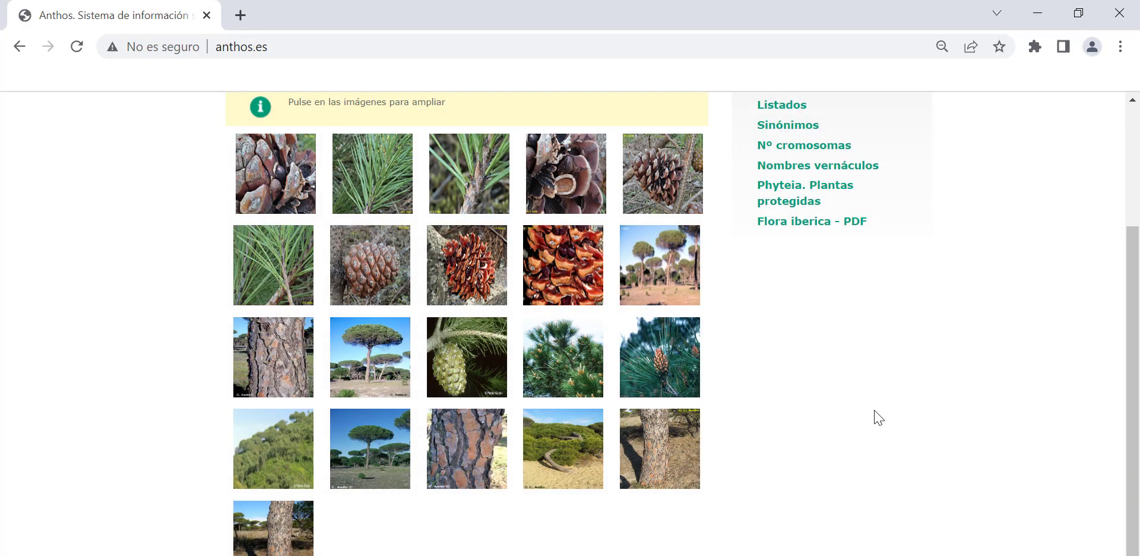
# Check the Dibujos page of Pinus pinea, and display its complete, unfiltered listing of records on screen from the Listados page.
pyautogui.scroll(3, 874, 410)
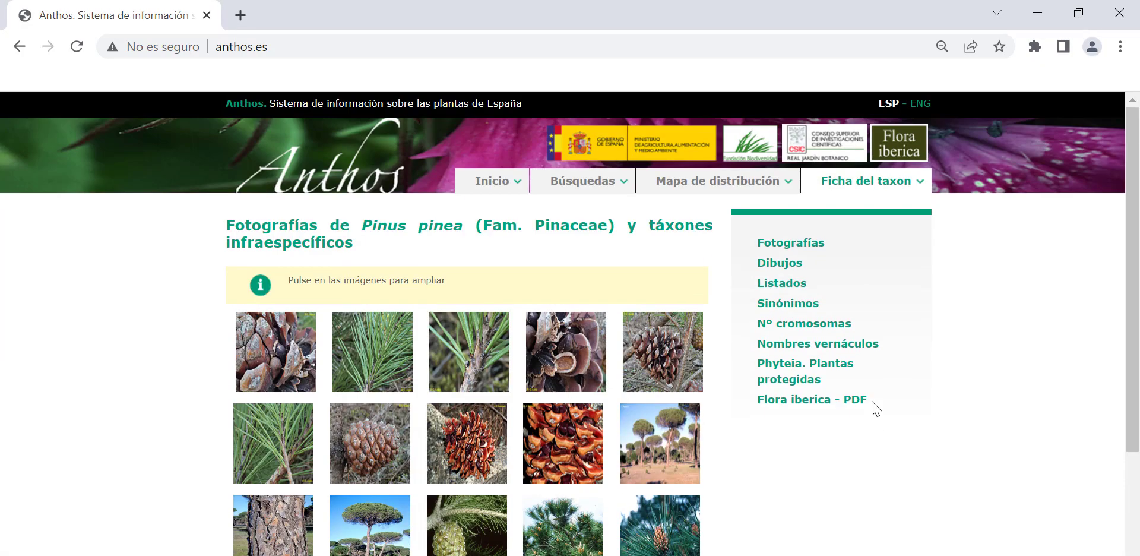
pyautogui.click(762, 265)
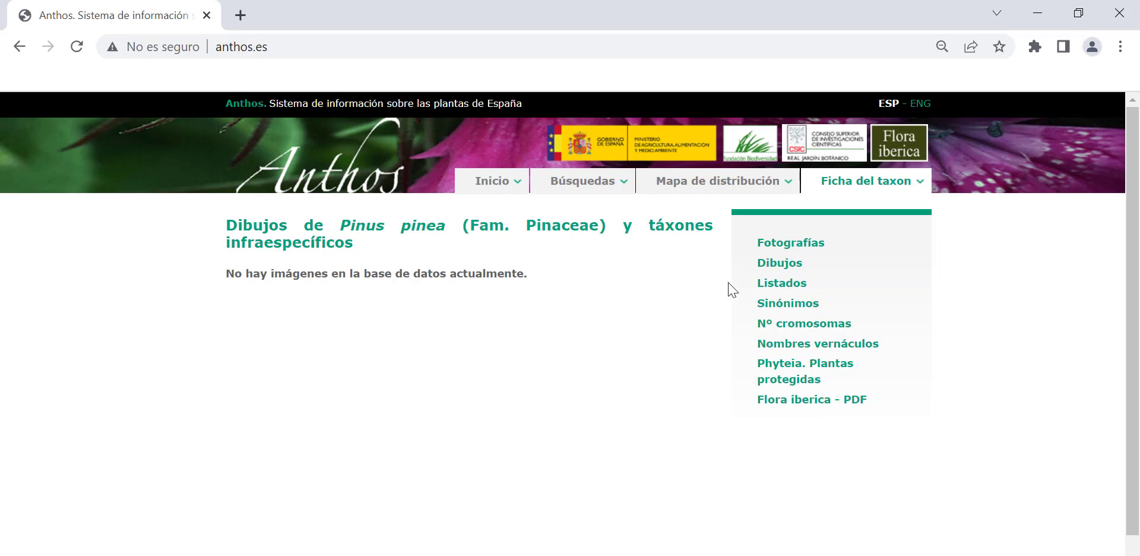
pyautogui.click(784, 291)
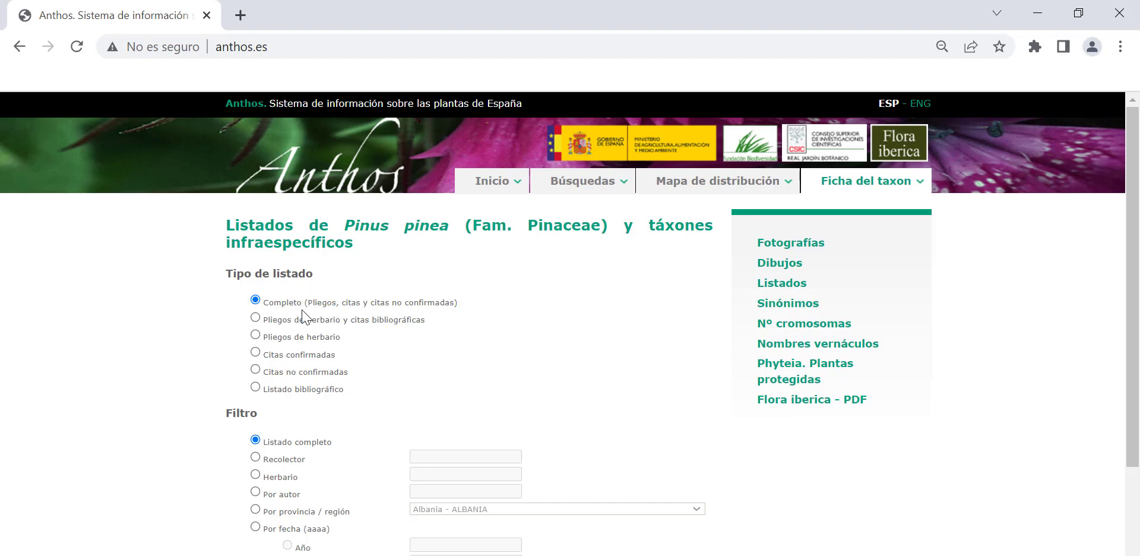
pyautogui.scroll(-1, 330, 313)
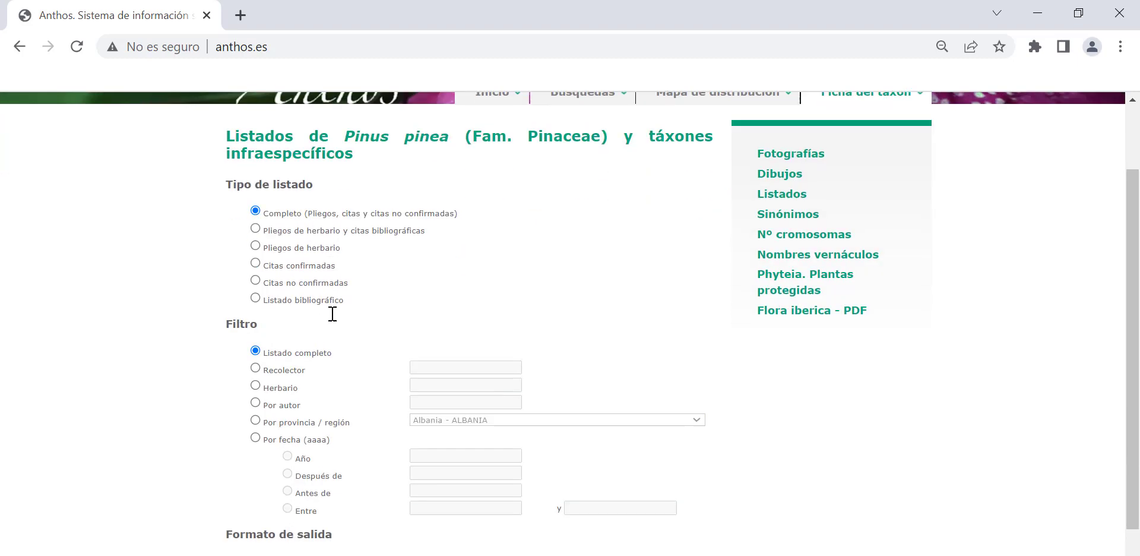
pyautogui.scroll(-1, 331, 332)
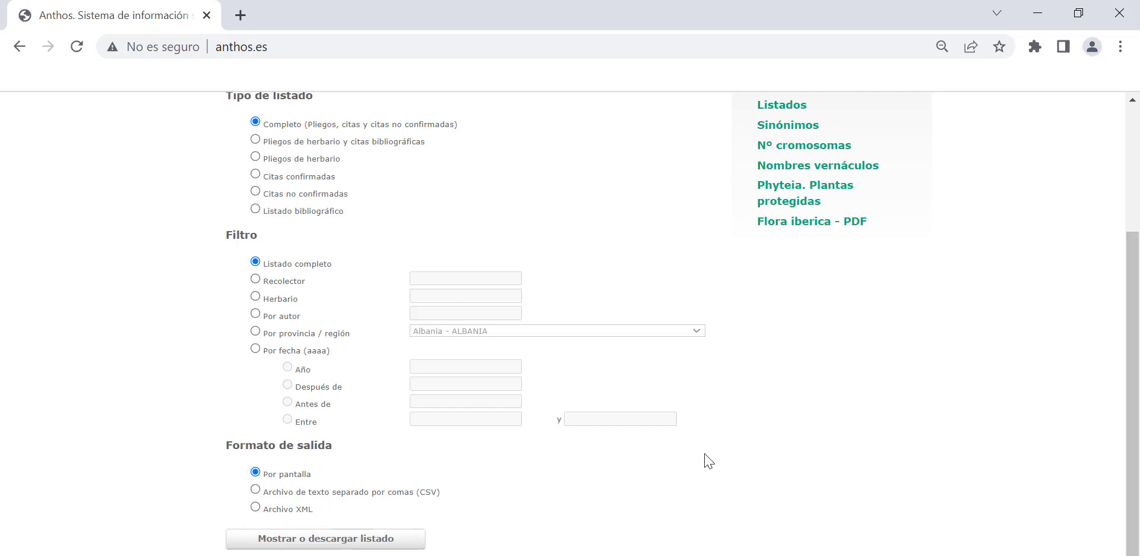
pyautogui.click(277, 539)
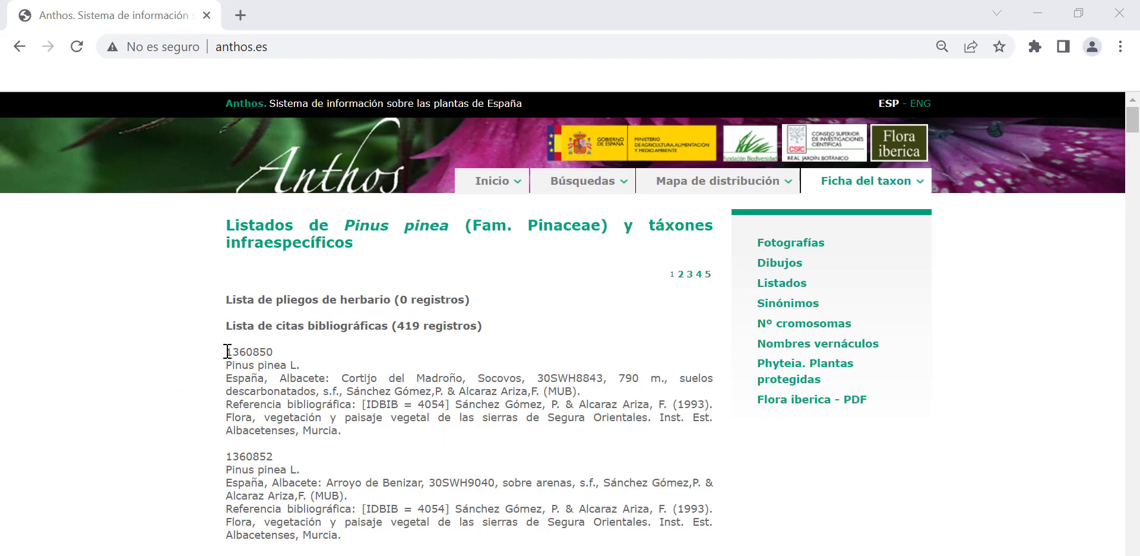
# Examine the first bibliographic citation in the listing, highlighting its record number, taxon name and bibliographic reference.
pyautogui.moveTo(227, 354); pyautogui.dragTo(288, 356)
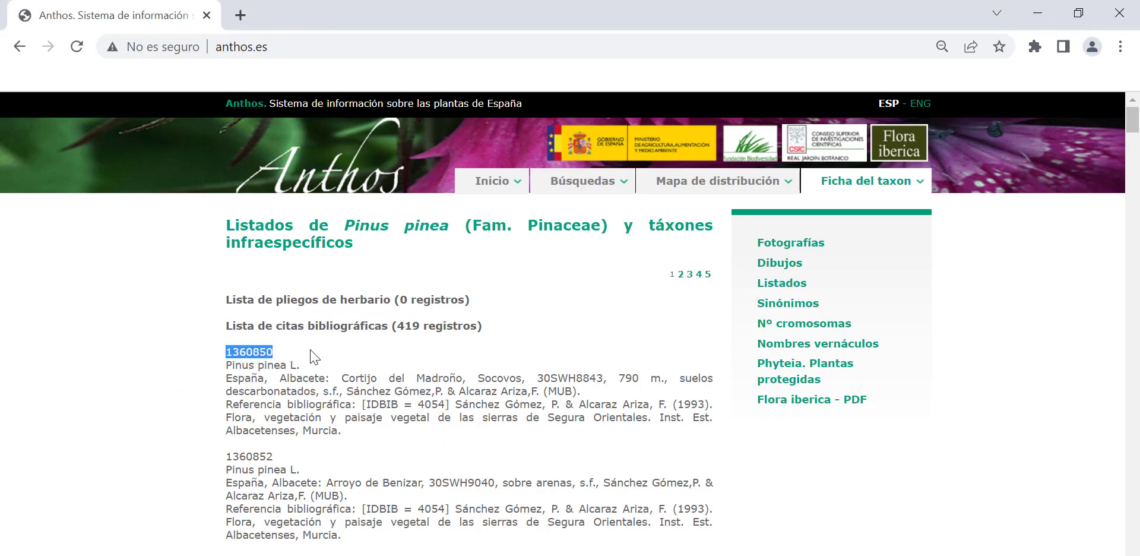
pyautogui.scroll(-1, 312, 356)
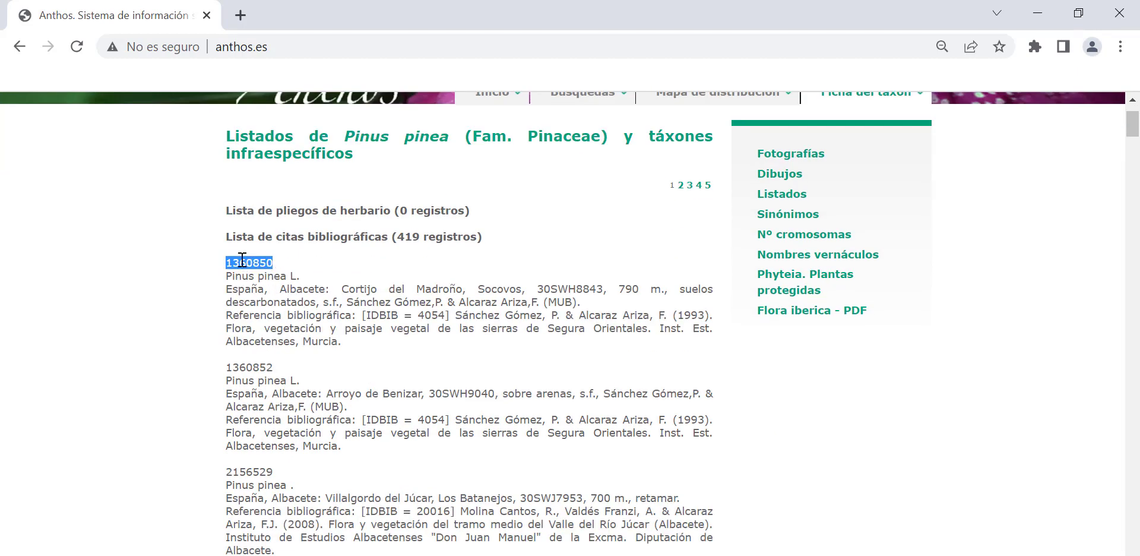
pyautogui.moveTo(228, 278); pyautogui.dragTo(301, 279)
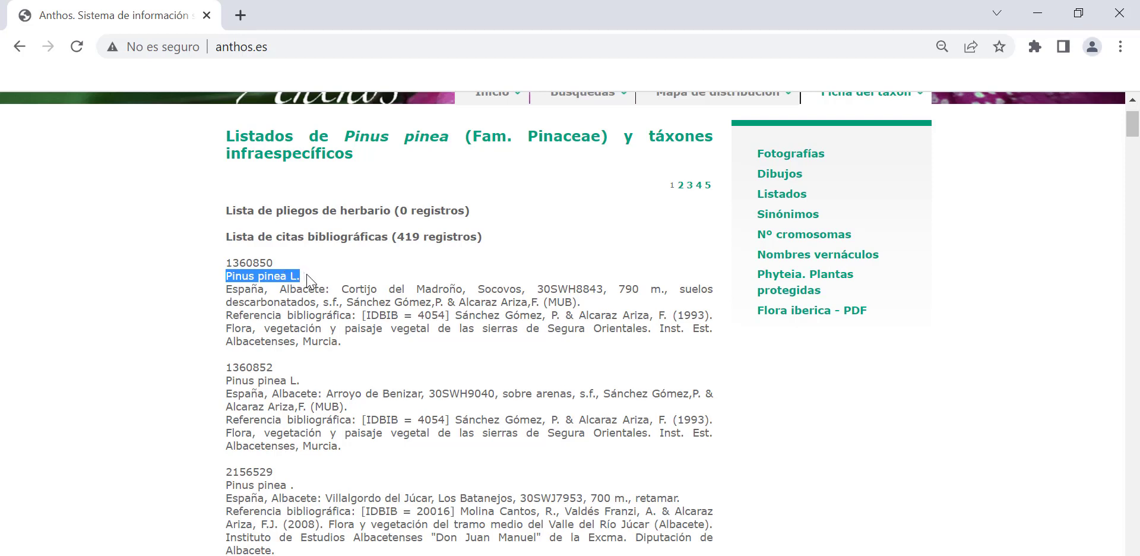
pyautogui.click(228, 290)
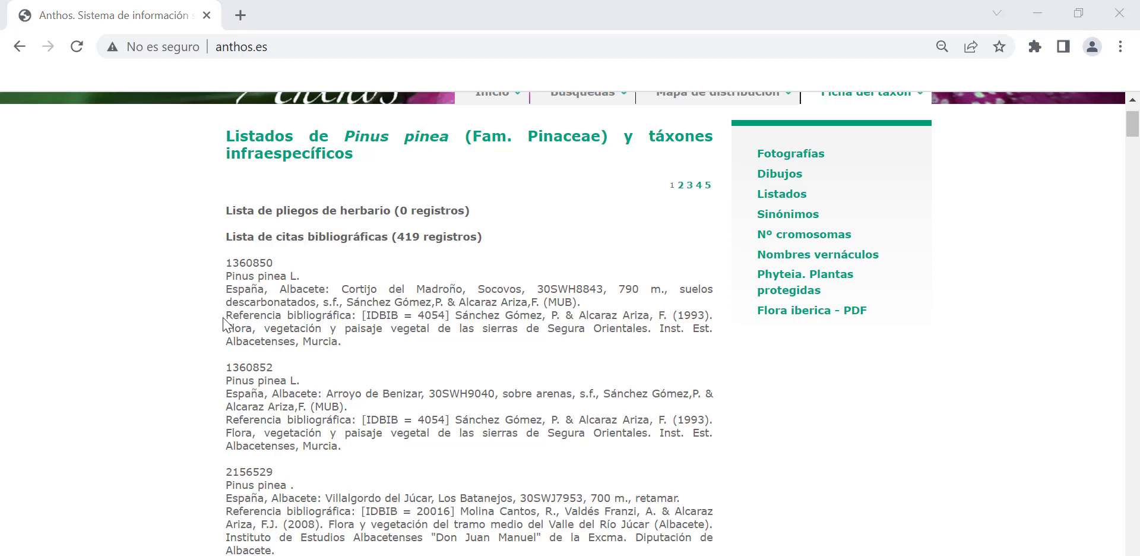
pyautogui.moveTo(226, 314); pyautogui.dragTo(347, 343)
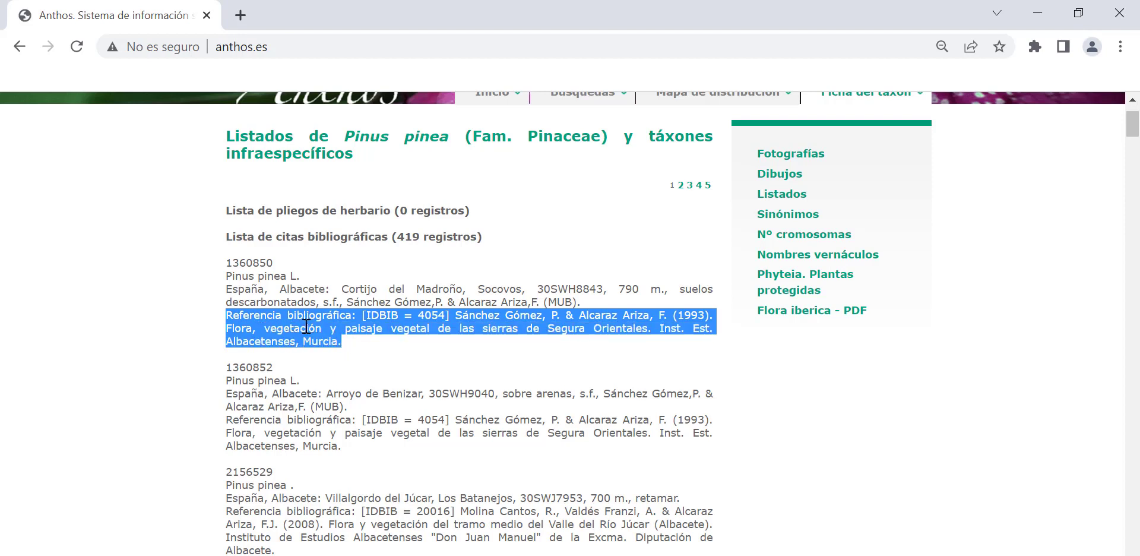
pyautogui.click(346, 351)
# Browse the citations through the end of the first listing page and look through the records on page 2.
pyautogui.scroll(-20, 725, 302)
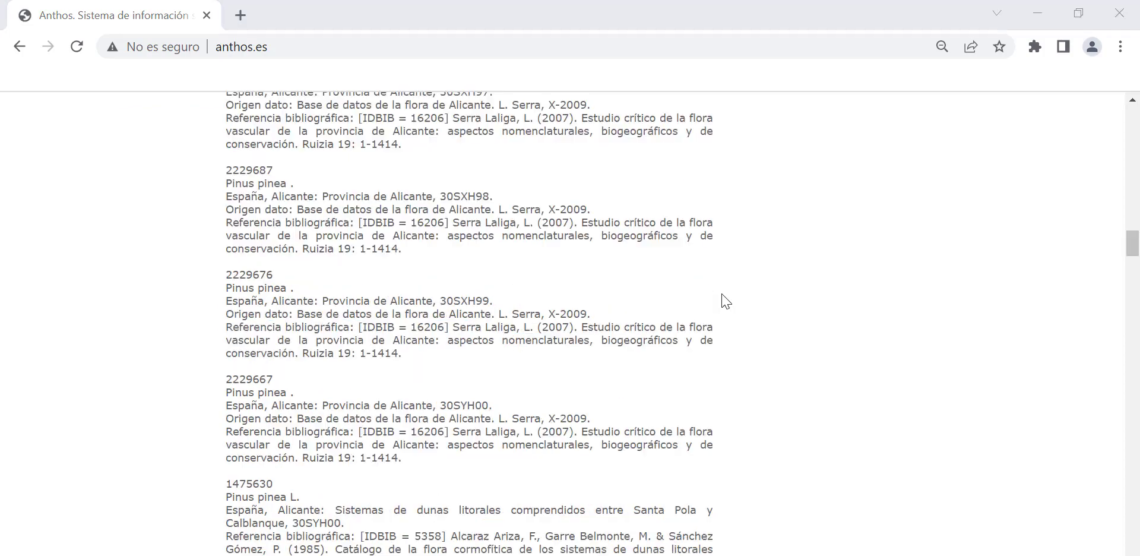
pyautogui.scroll(-10, 725, 301)
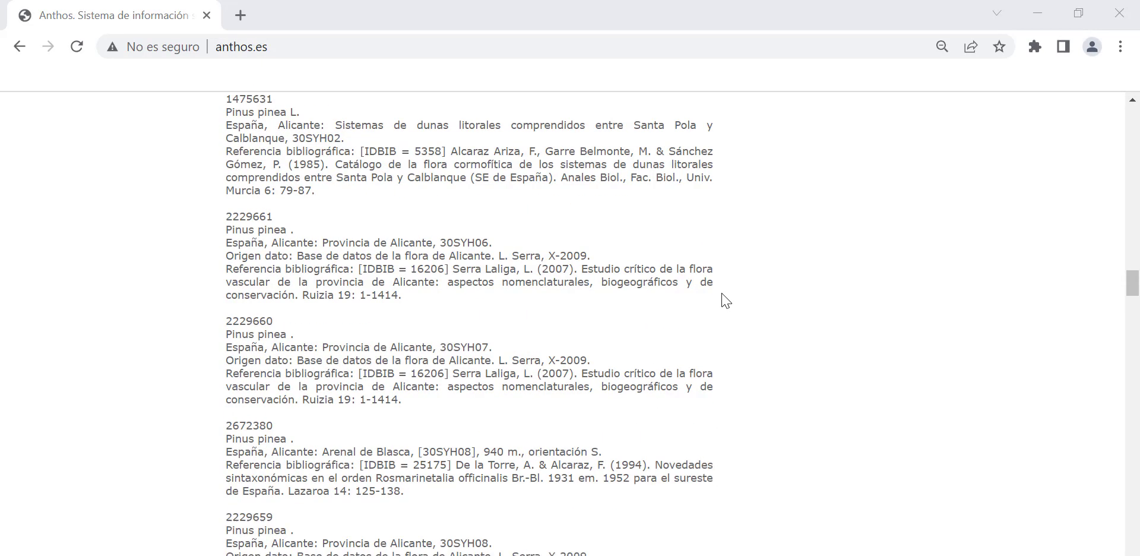
pyautogui.scroll(-15, 725, 301)
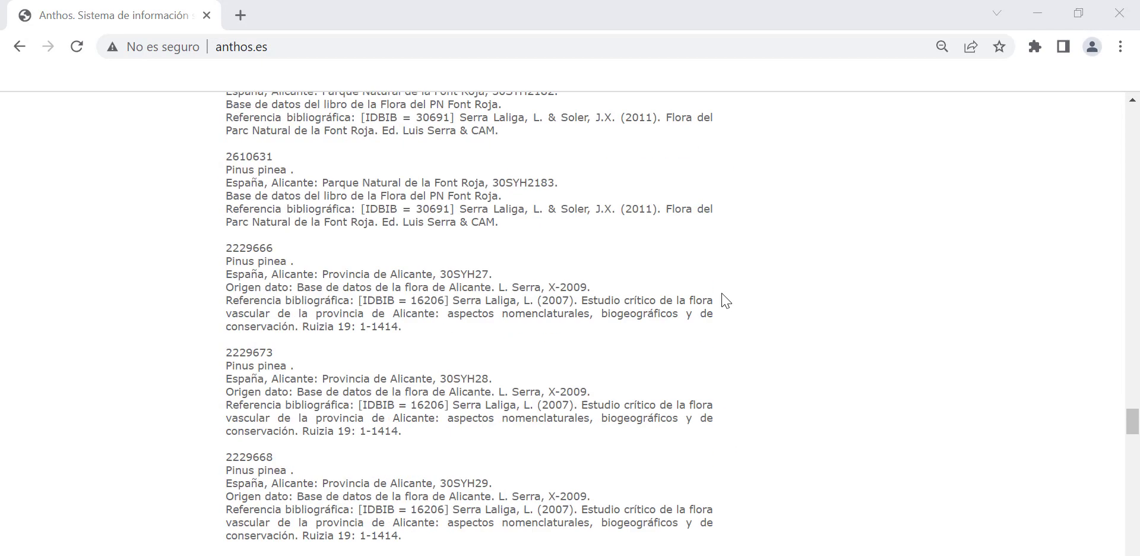
pyautogui.scroll(-15, 725, 302)
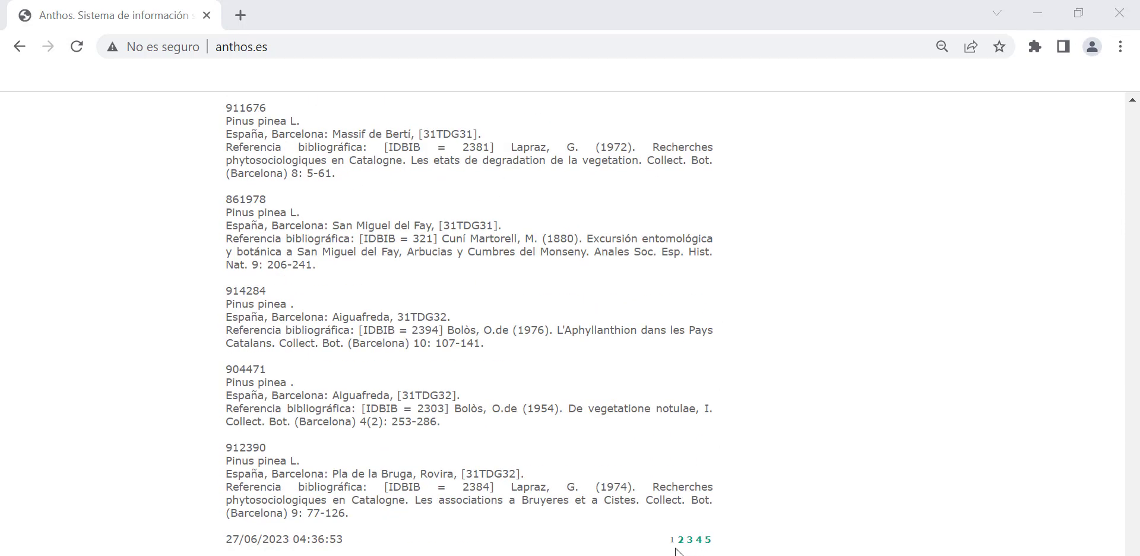
pyautogui.click(681, 541)
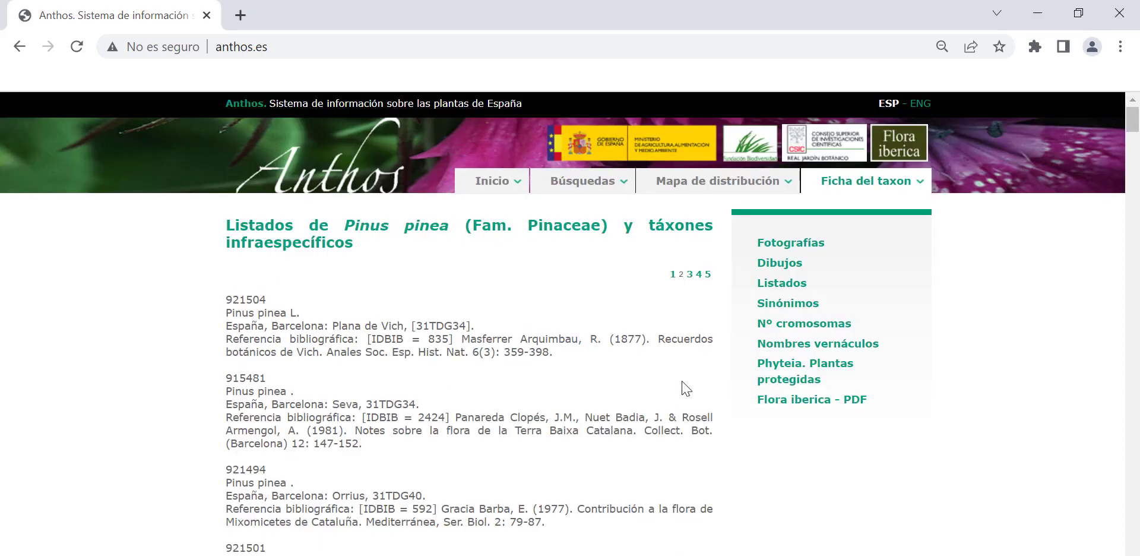
pyautogui.scroll(-20, 686, 387)
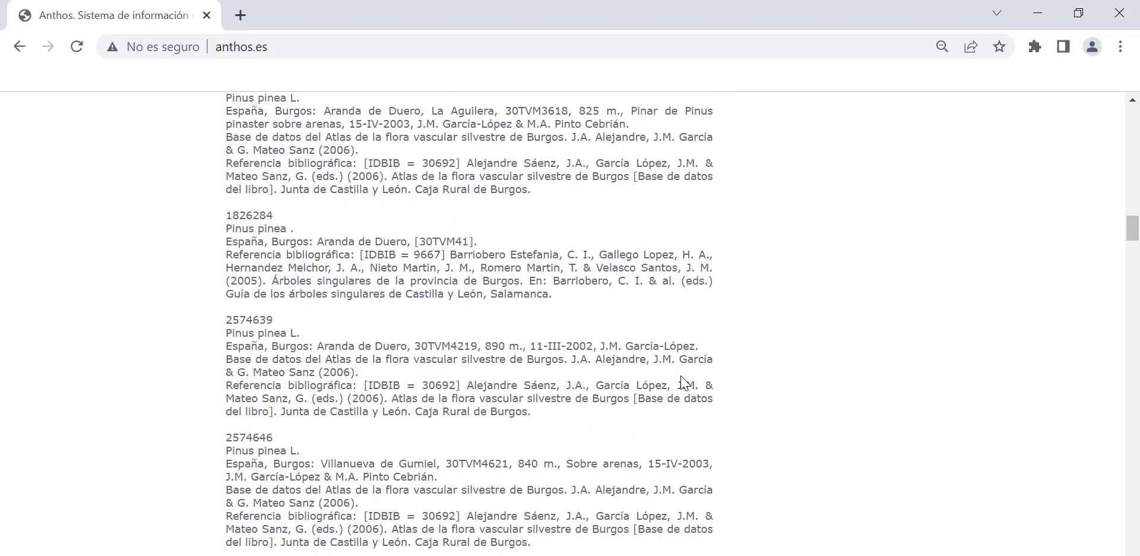
# Review the list of synonyms of Pinus pinea and its chromosome number, highlighting the chromosome count.
pyautogui.scroll(20, 683, 383)
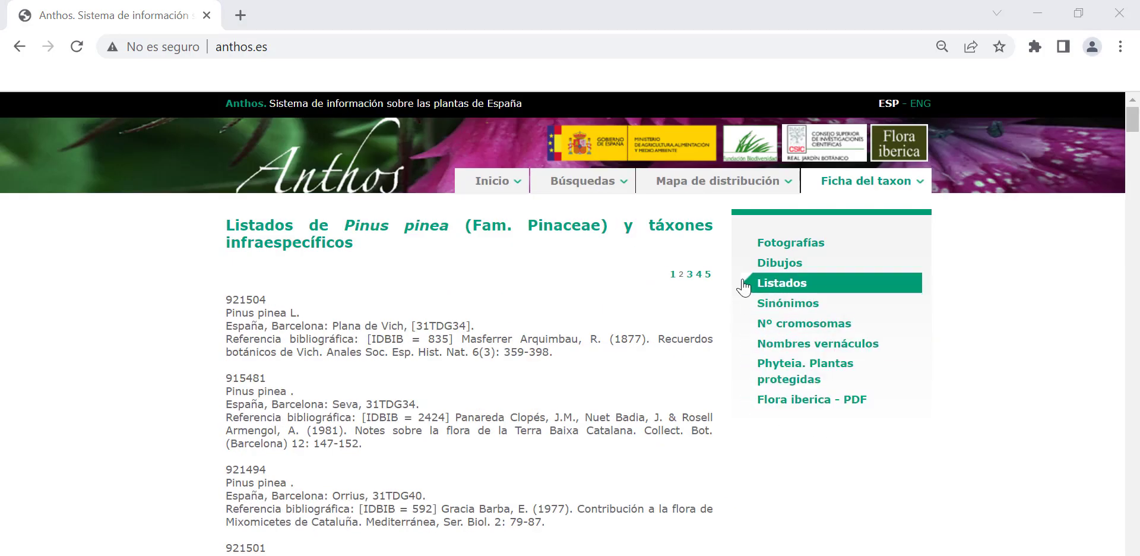
pyautogui.click(773, 306)
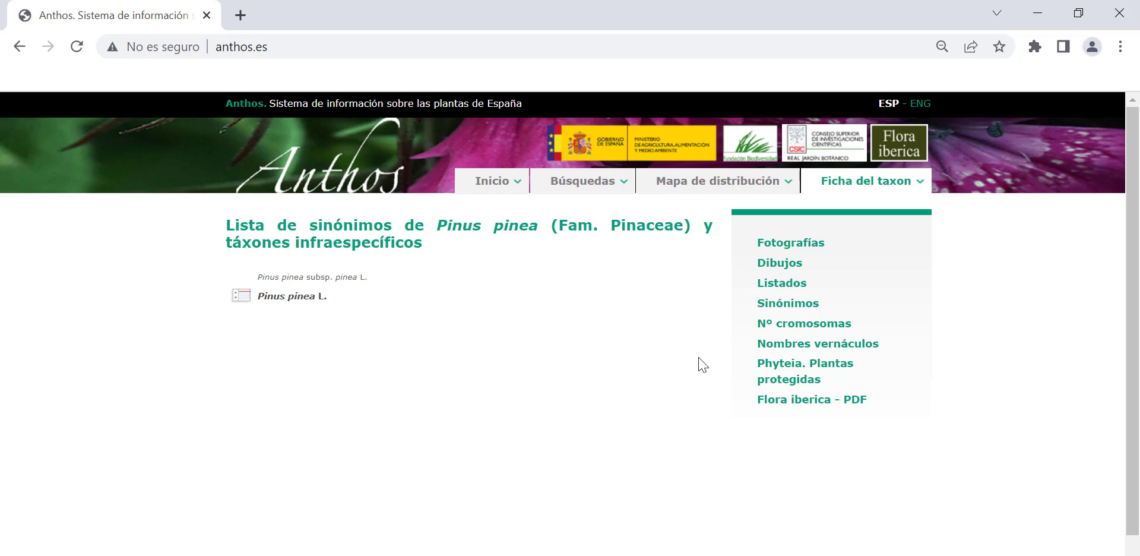
pyautogui.click(781, 326)
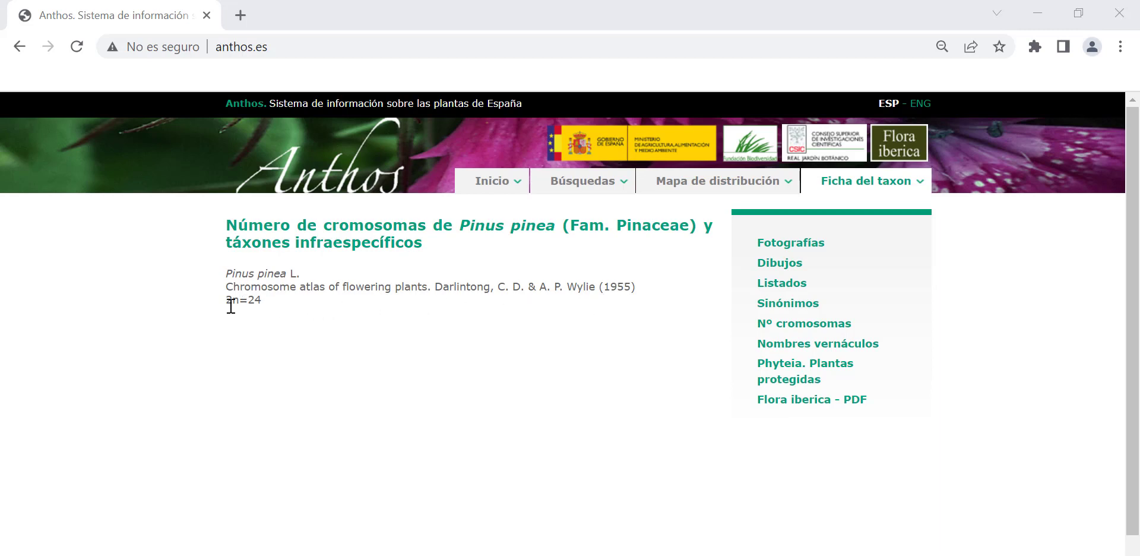
pyautogui.moveTo(227, 300); pyautogui.dragTo(267, 310)
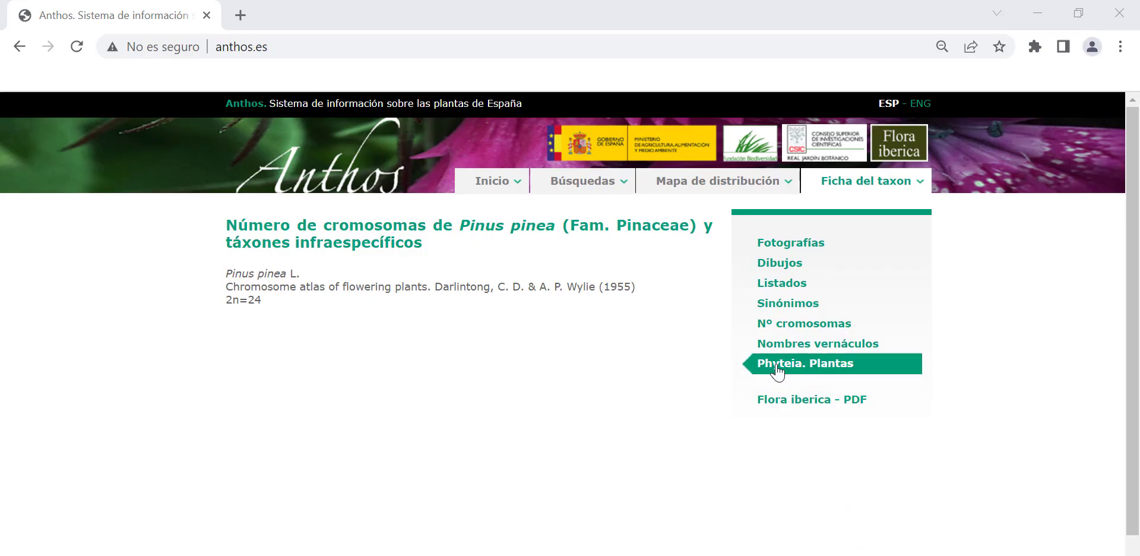
# Review the vernacular names of Pinus pinea and its protection and conservation data in Phyteia.
pyautogui.click(780, 354)
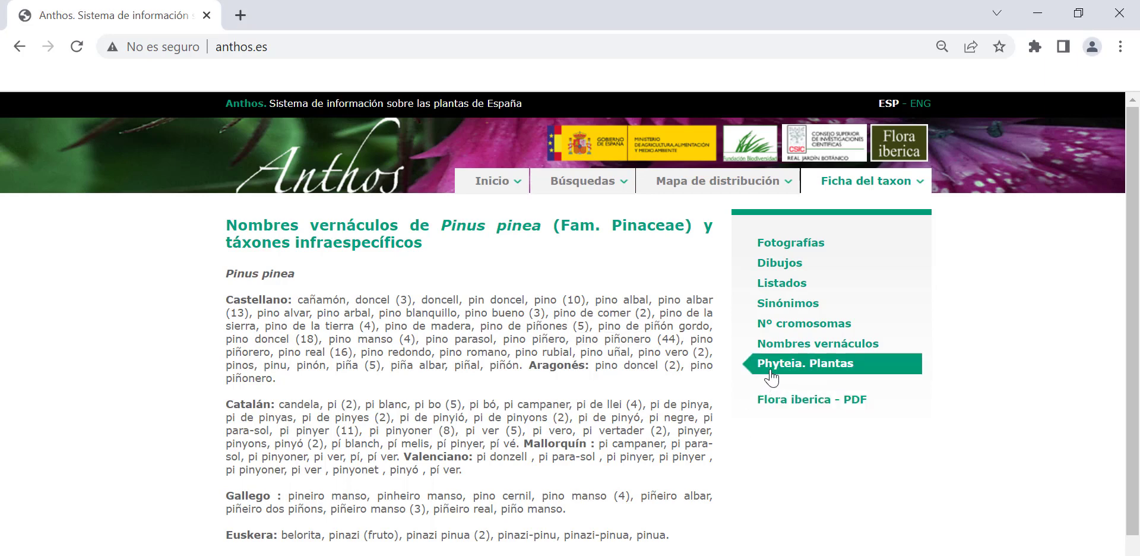
pyautogui.click(877, 373)
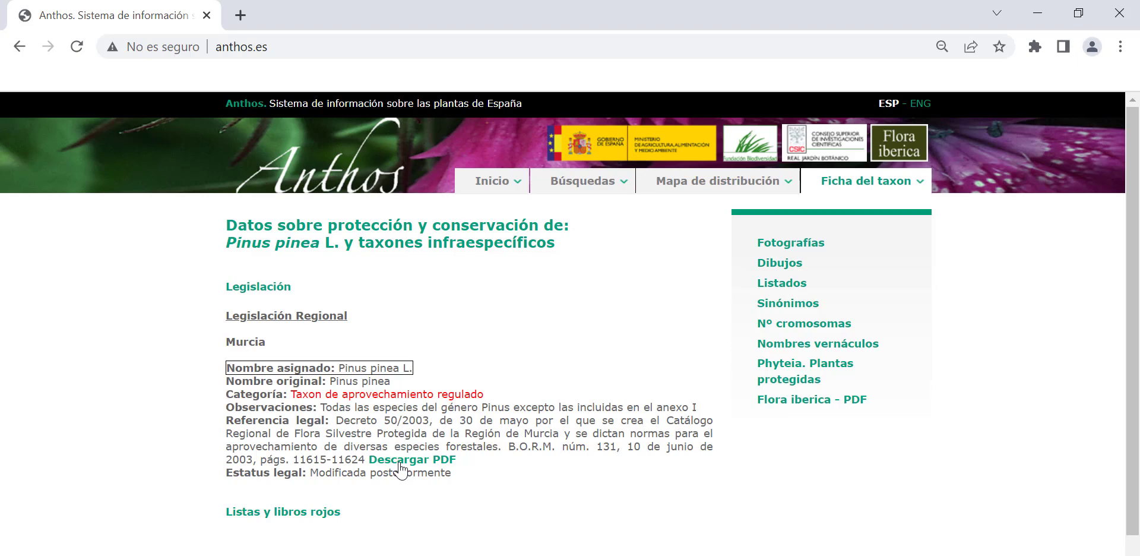
pyautogui.scroll(-1, 848, 373)
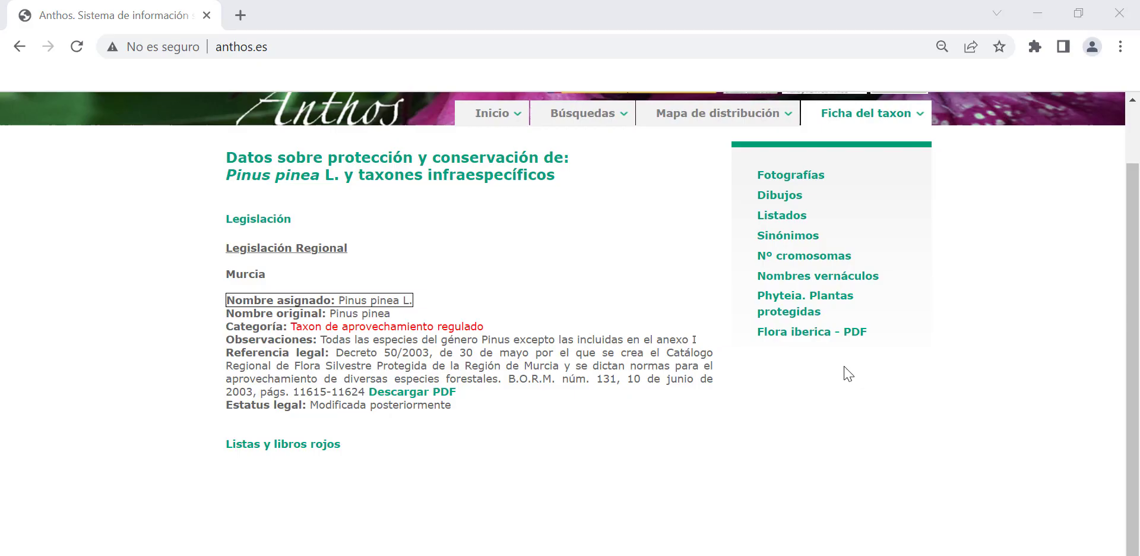
# View the Flora iberica PDF for the genus Pinus and close it to return to the taxon record.
pyautogui.click(784, 342)
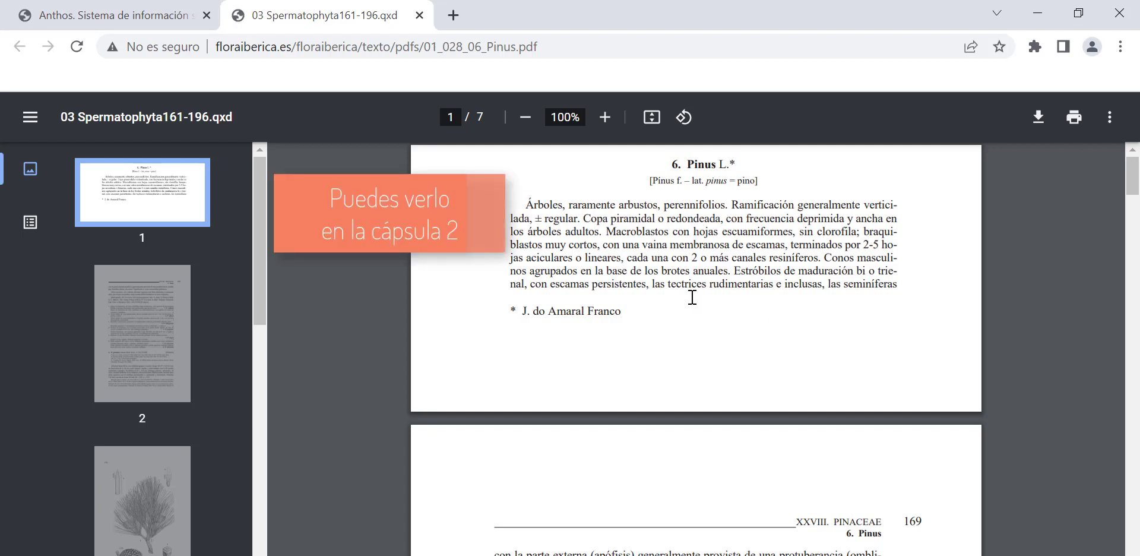
pyautogui.click(419, 15)
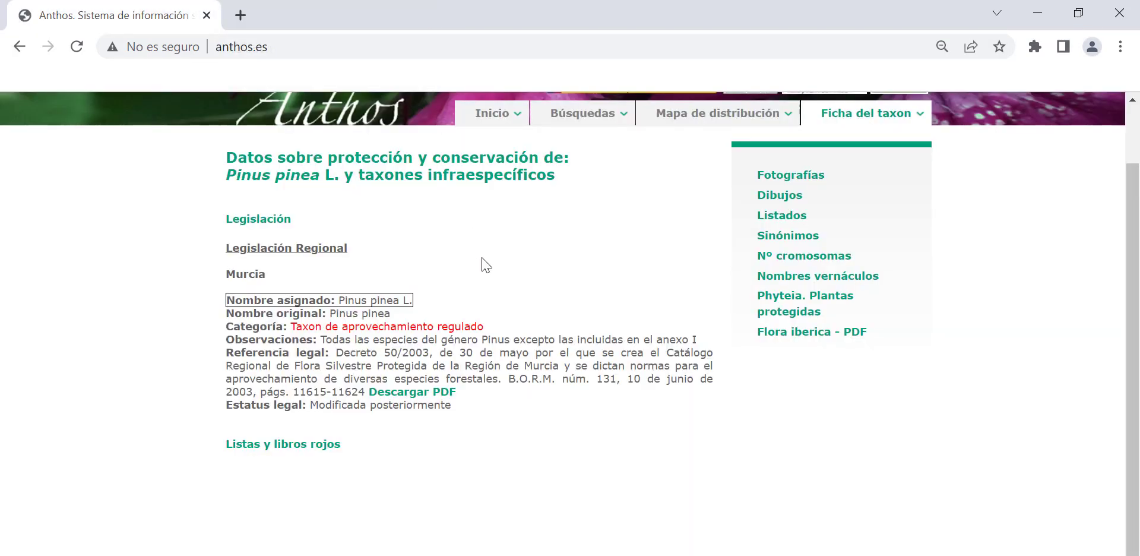
# Open the distribution map of Pinus pinea, pan to centre the Iberian Peninsula, and zoom out to the whole world.
pyautogui.scroll(2, 486, 264)
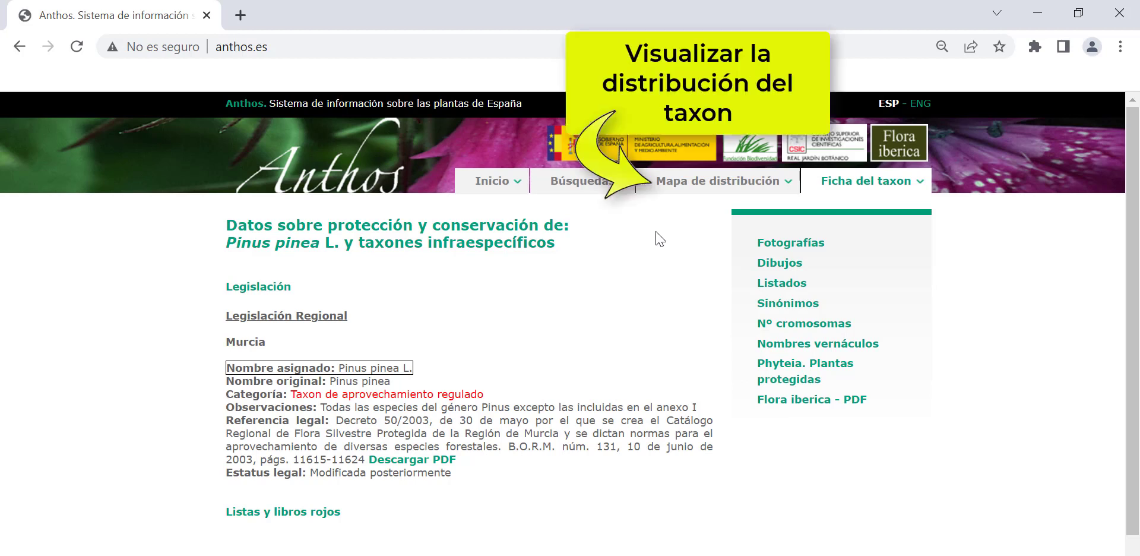
pyautogui.click(667, 188)
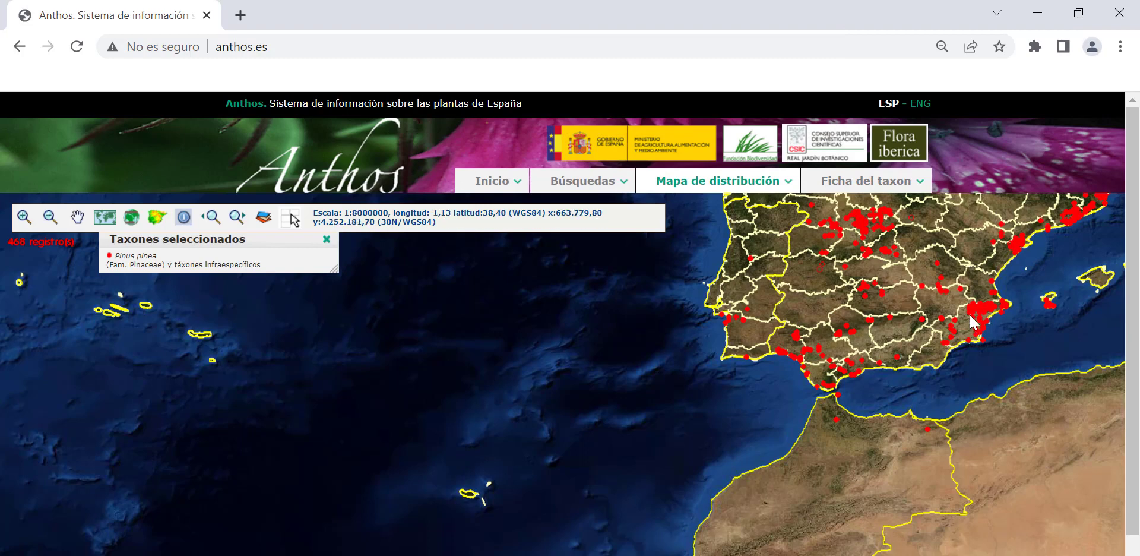
pyautogui.moveTo(1006, 300); pyautogui.dragTo(829, 401)
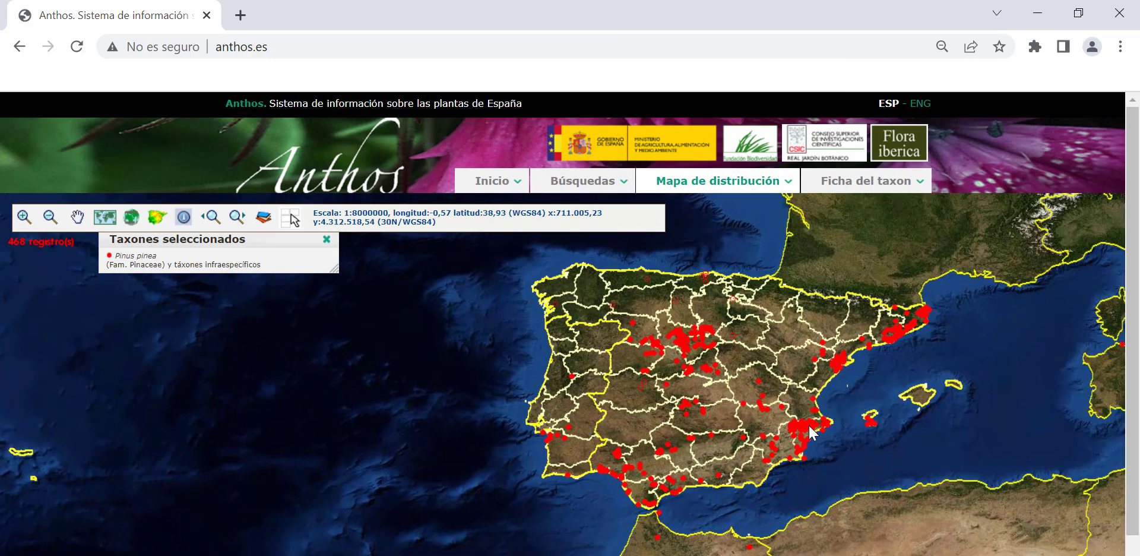
pyautogui.moveTo(860, 414); pyautogui.dragTo(829, 399)
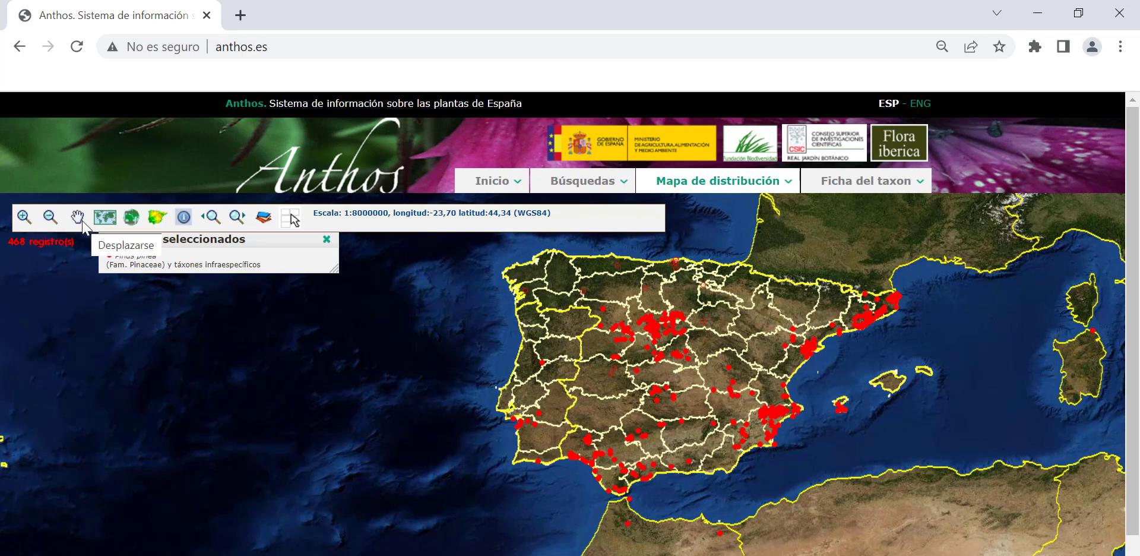
pyautogui.click(107, 218)
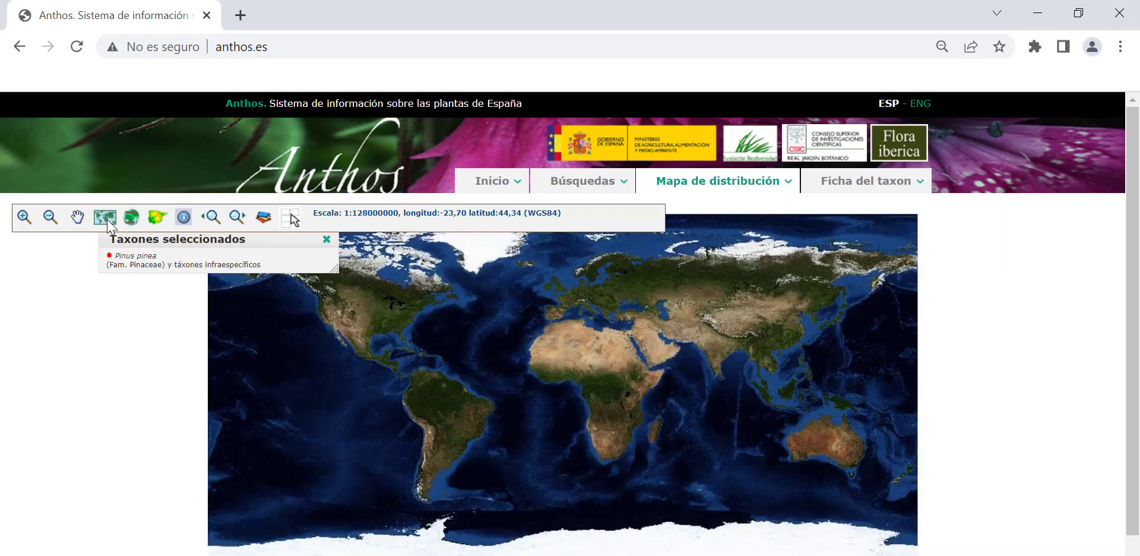
# Reframe the distribution map on the Iberian Peninsula and open the map's layer manager.
pyautogui.click(133, 219)
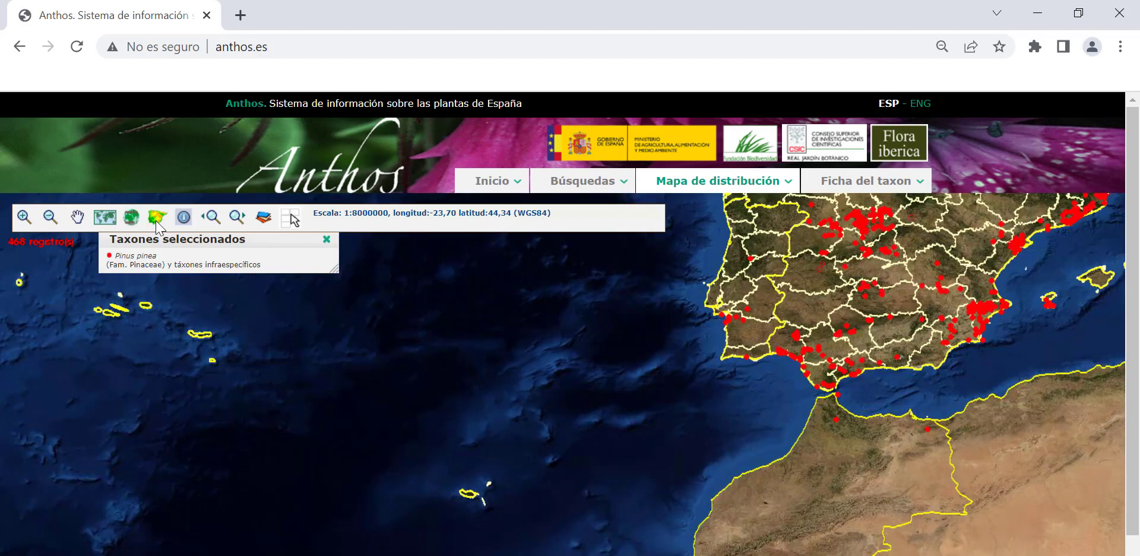
pyautogui.click(157, 220)
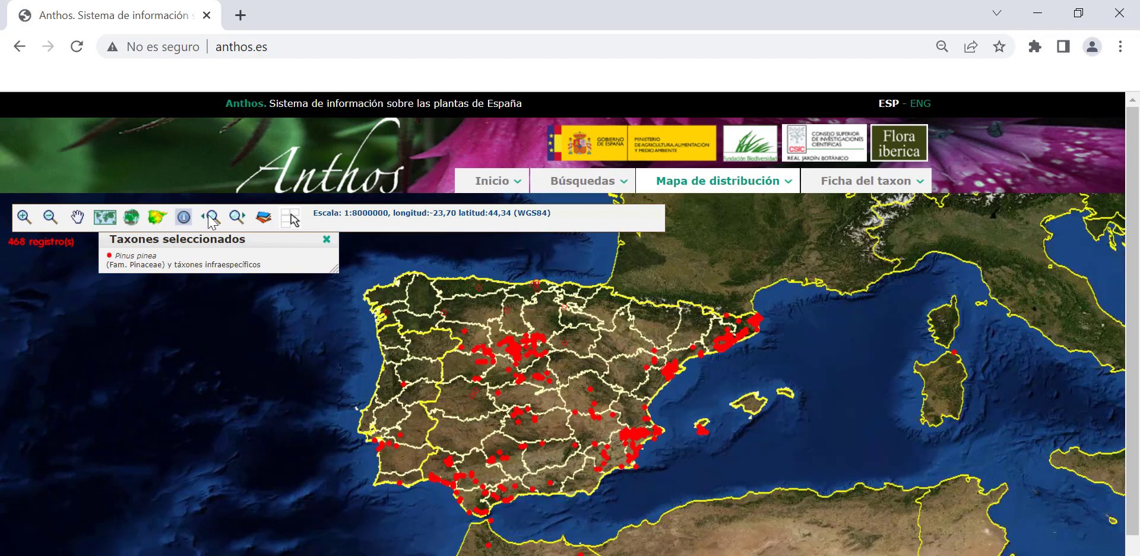
pyautogui.click(264, 219)
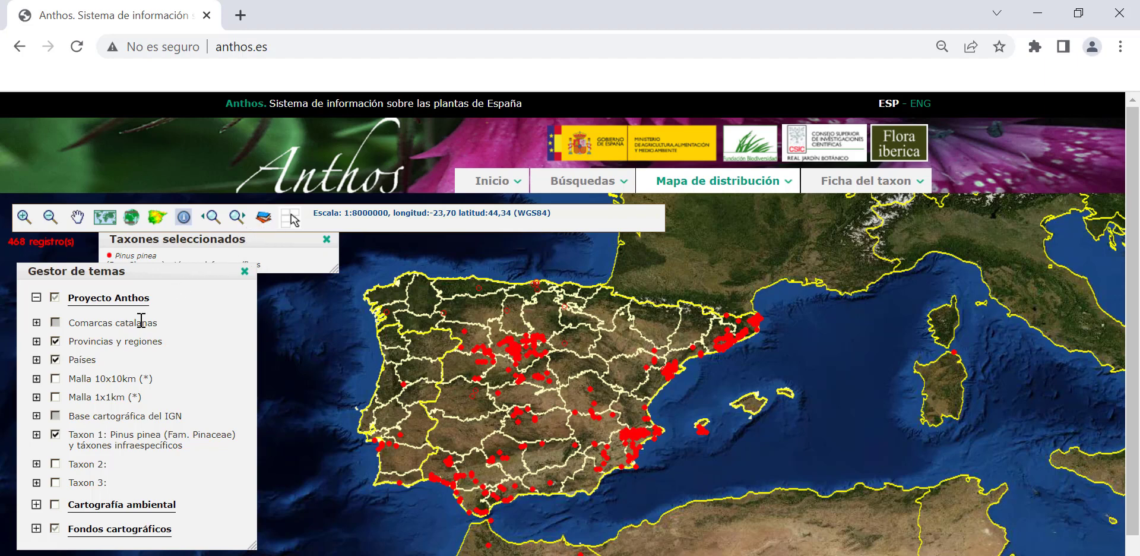
# Display the 10x10 km and 1x1 km grids and examine them up close around the Montes de Toledo and Cabañeros.
pyautogui.click(56, 378)
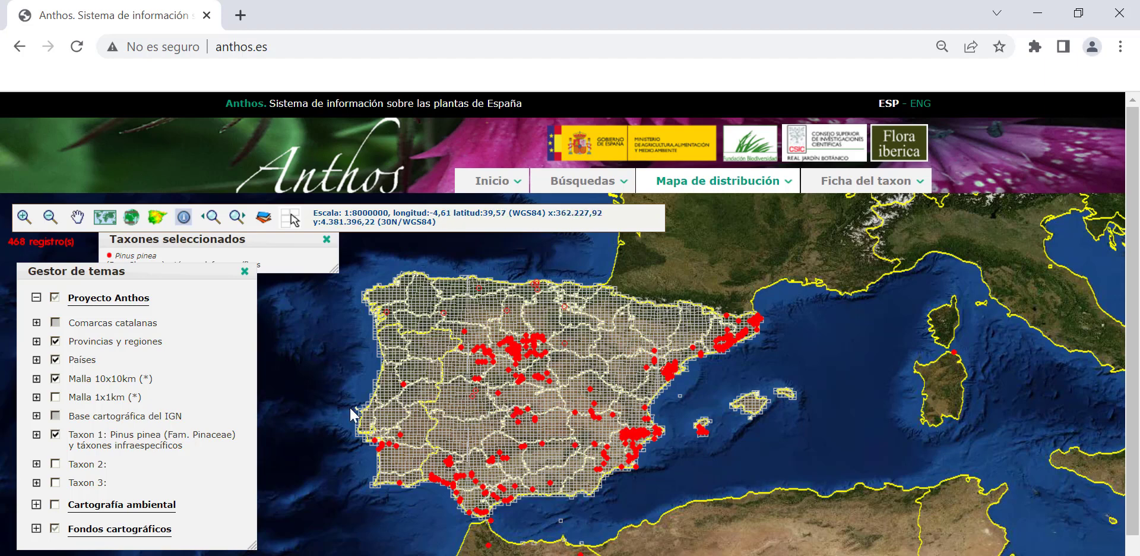
pyautogui.click(55, 397)
pyautogui.scroll(2, 501, 408)
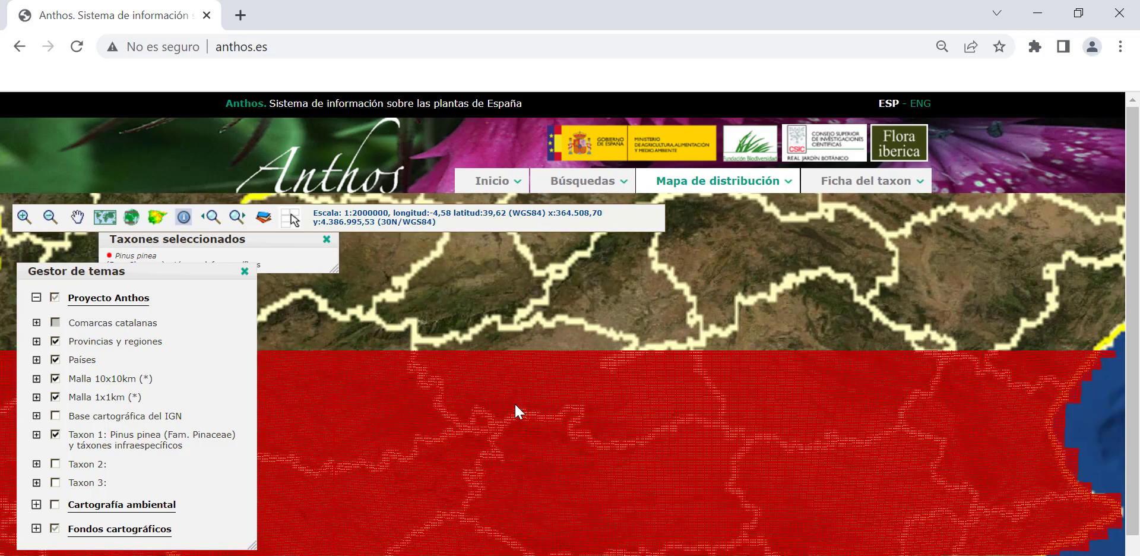
pyautogui.scroll(2, 524, 407)
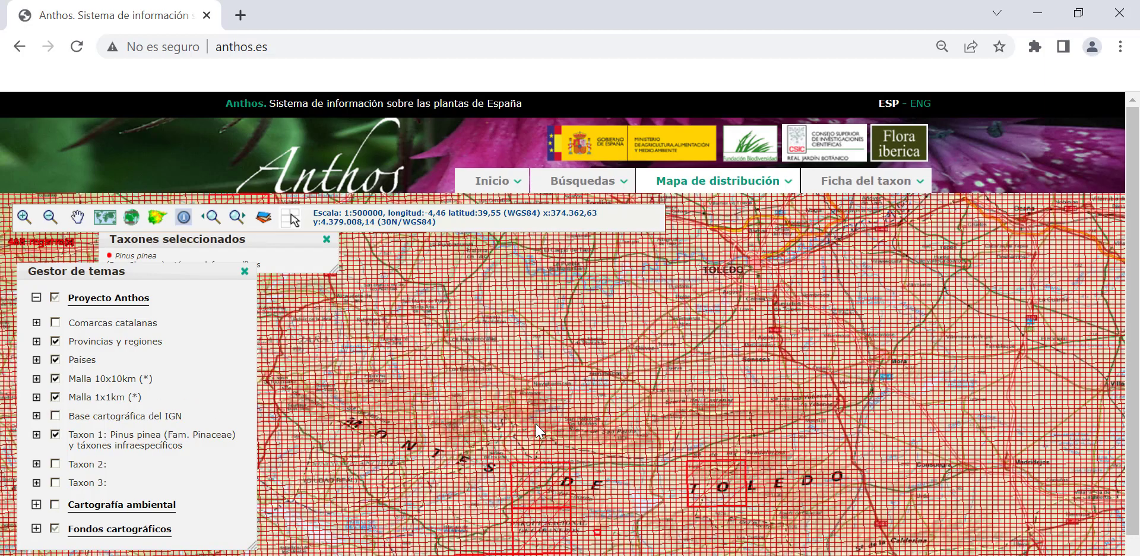
pyautogui.scroll(2, 588, 442)
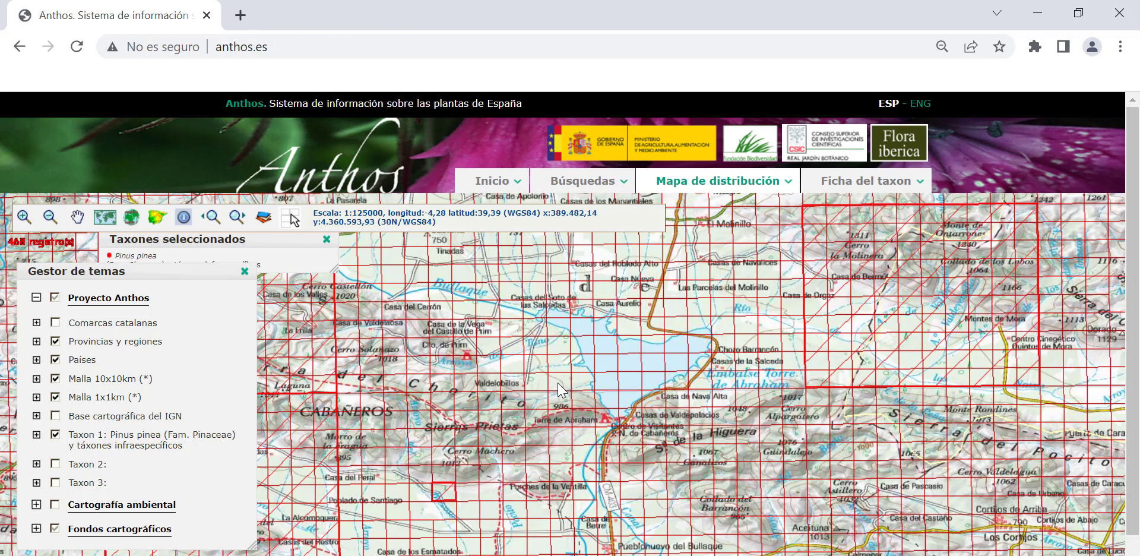
# Hide the 1x1 km grid and view the Pinus pinea squares against the 10x10 km grid at 1:1000000.
pyautogui.click(55, 397)
pyautogui.scroll(-2, 434, 393)
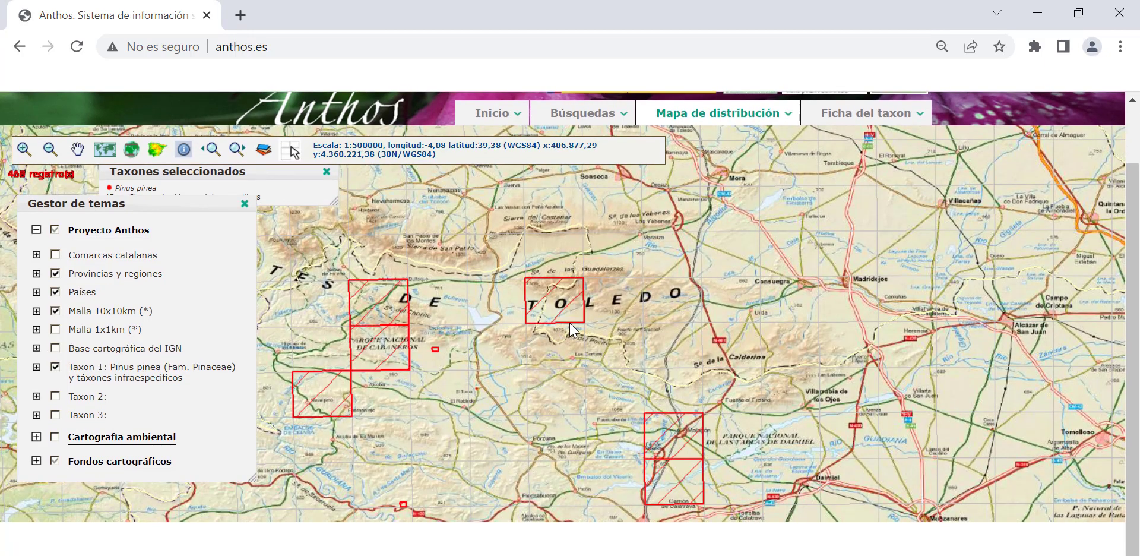
pyautogui.scroll(-1, 569, 312)
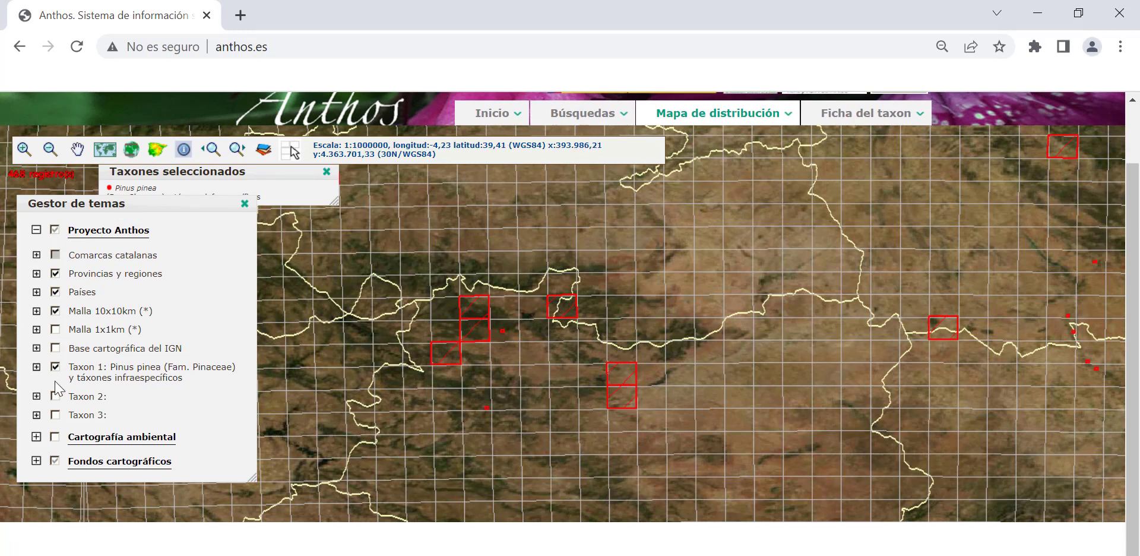
# Expand the environmental cartography layers and display the protected areas (Zonas protegidas) on the map.
pyautogui.click(36, 437)
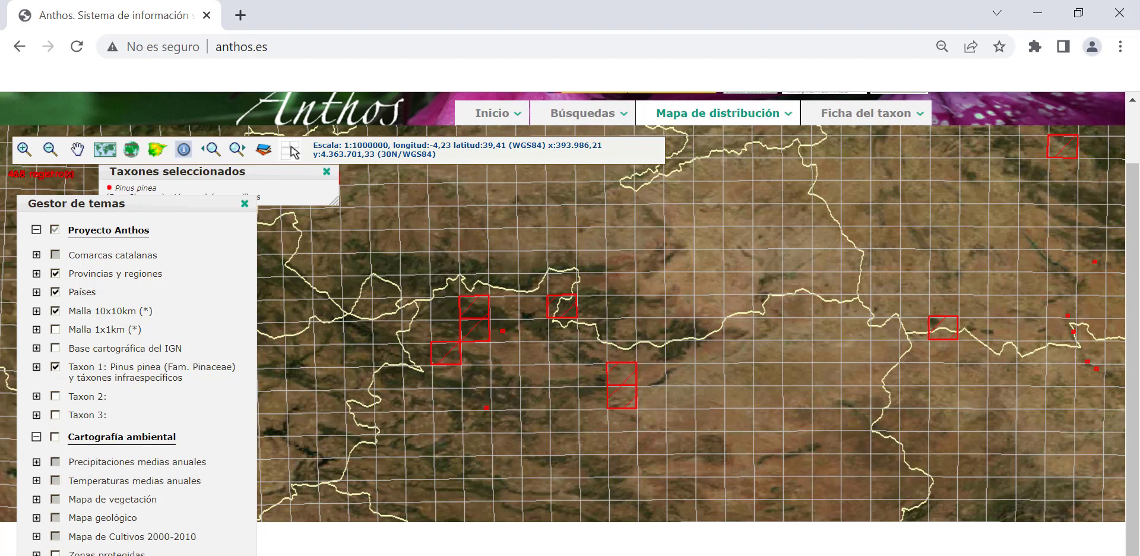
pyautogui.scroll(-3, 435, 397)
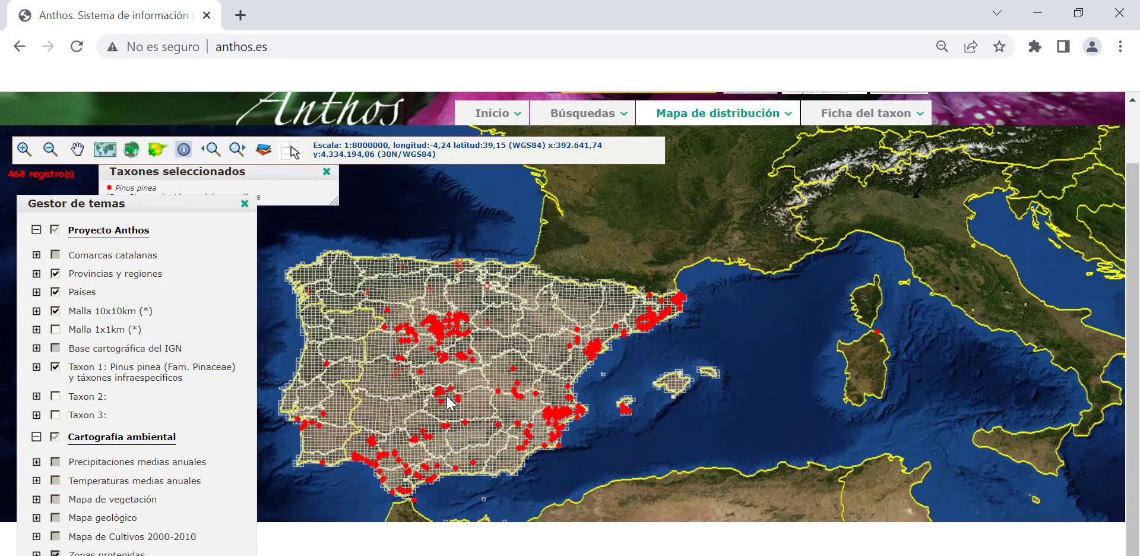
pyautogui.scroll(3, 397, 376)
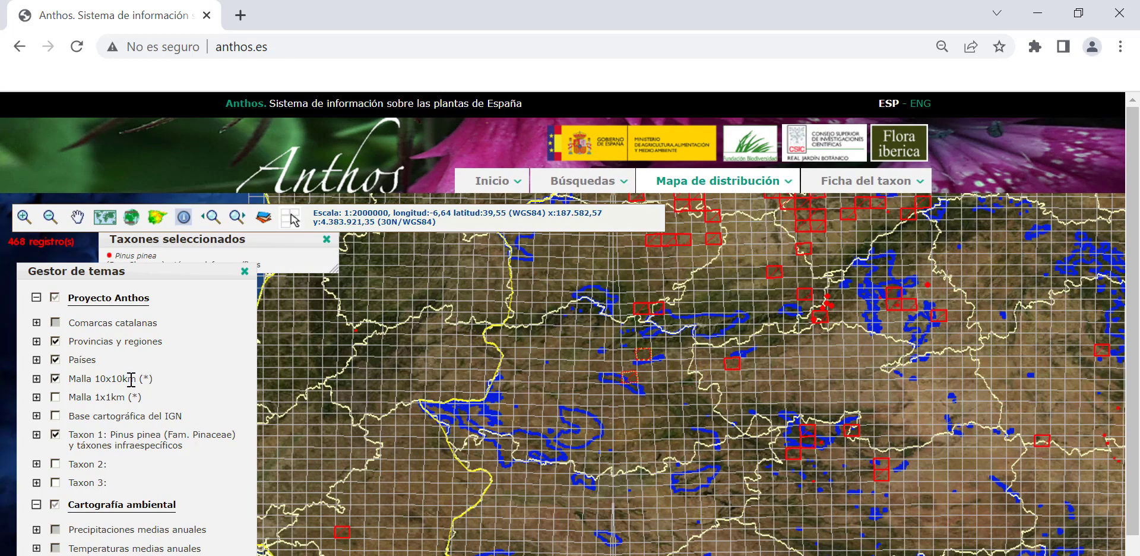
# Hide the 10x10 km grid and display the geological map (Mapa geológico), viewing it at 1:250000.
pyautogui.click(55, 378)
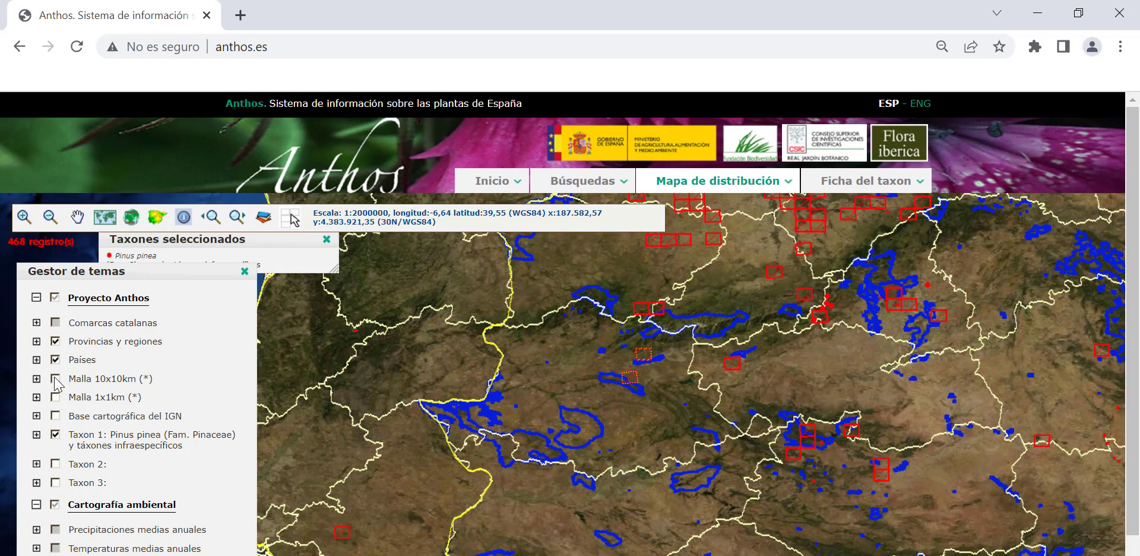
pyautogui.scroll(-2, 639, 409)
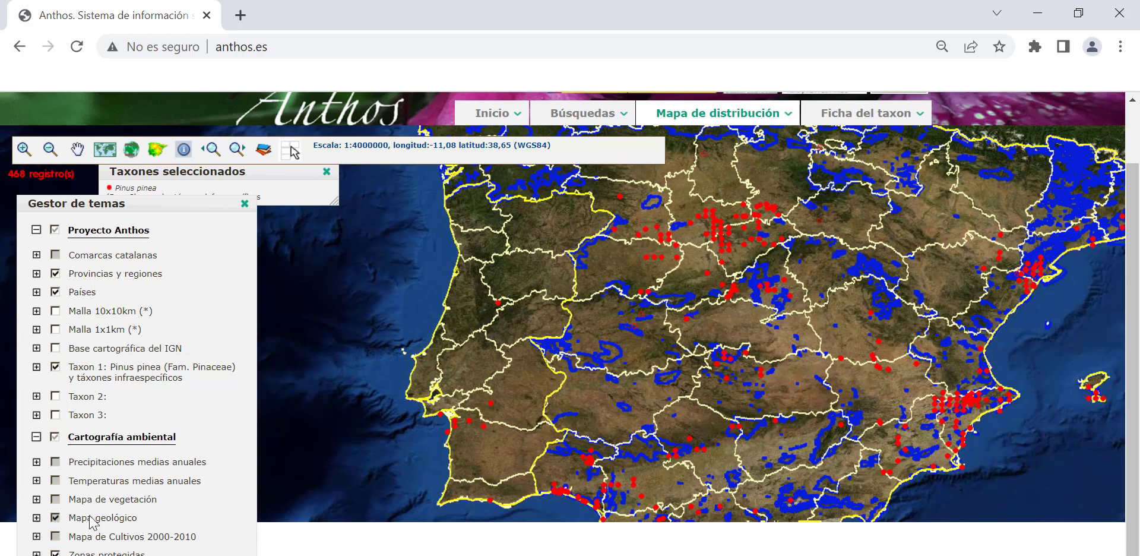
pyautogui.scroll(4, 690, 385)
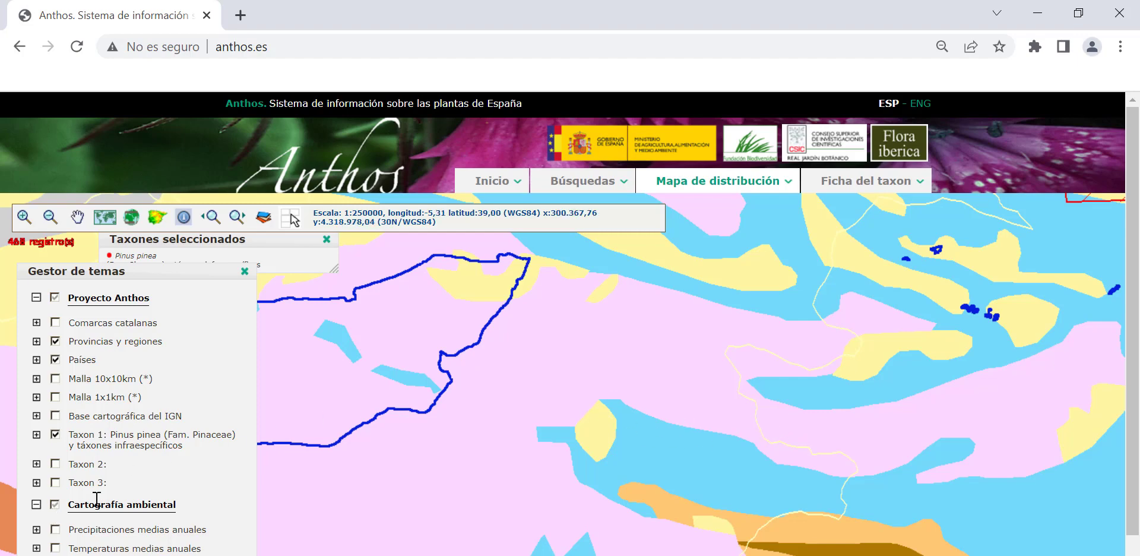
pyautogui.scroll(-1, 126, 481)
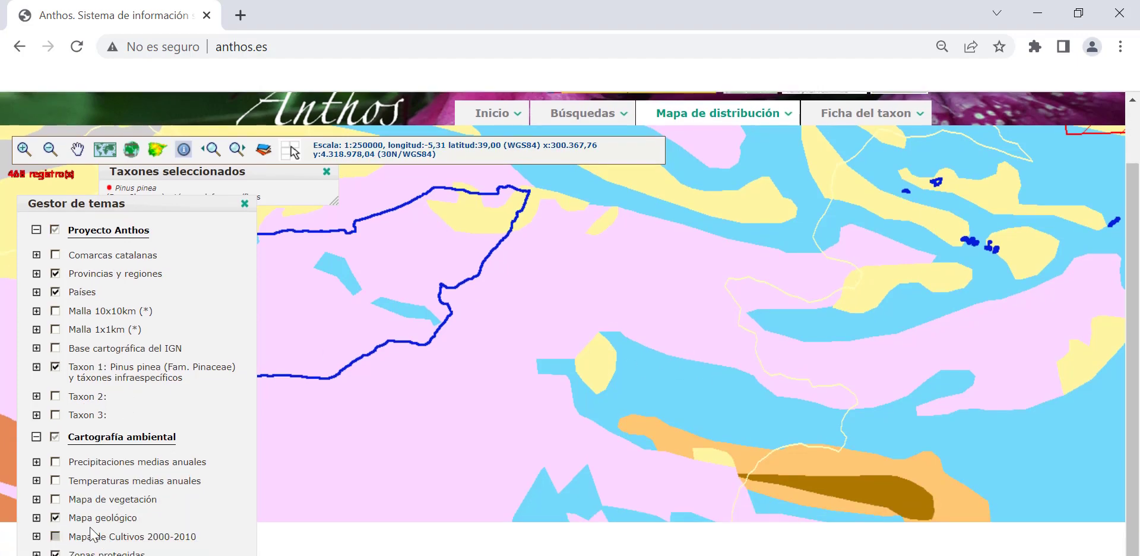
# Turn on the mean annual temperatures layer (Temperaturas medias anuales) and check the map at several scales.
pyautogui.click(56, 480)
pyautogui.scroll(2, 568, 386)
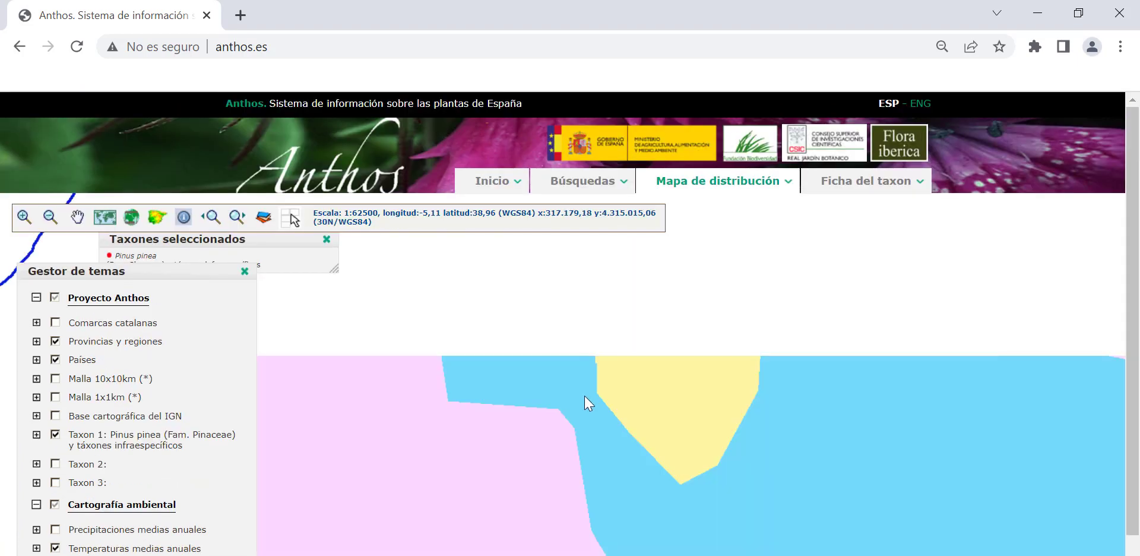
pyautogui.scroll(-3, 610, 412)
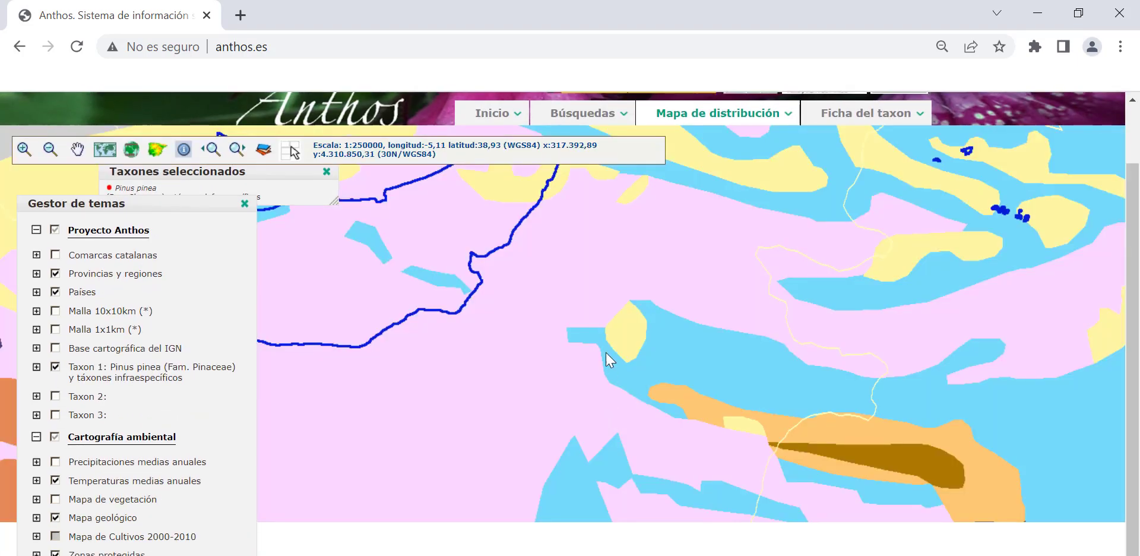
pyautogui.scroll(-1, 607, 350)
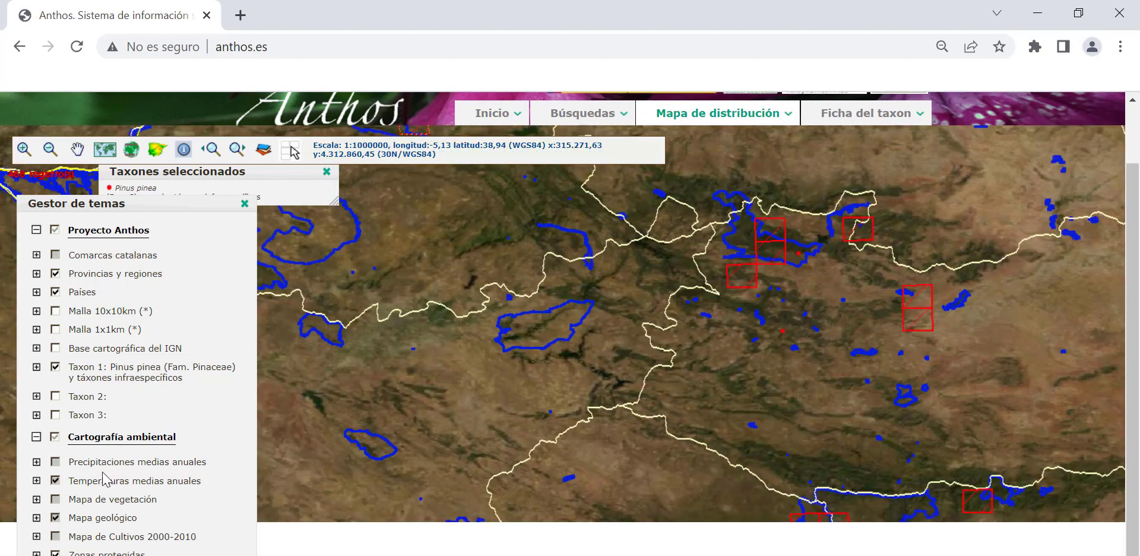
# Turn off all the environmental cartography layers and return the map to the whole Iberian Peninsula.
pyautogui.click(55, 480)
pyautogui.scroll(-2, 557, 374)
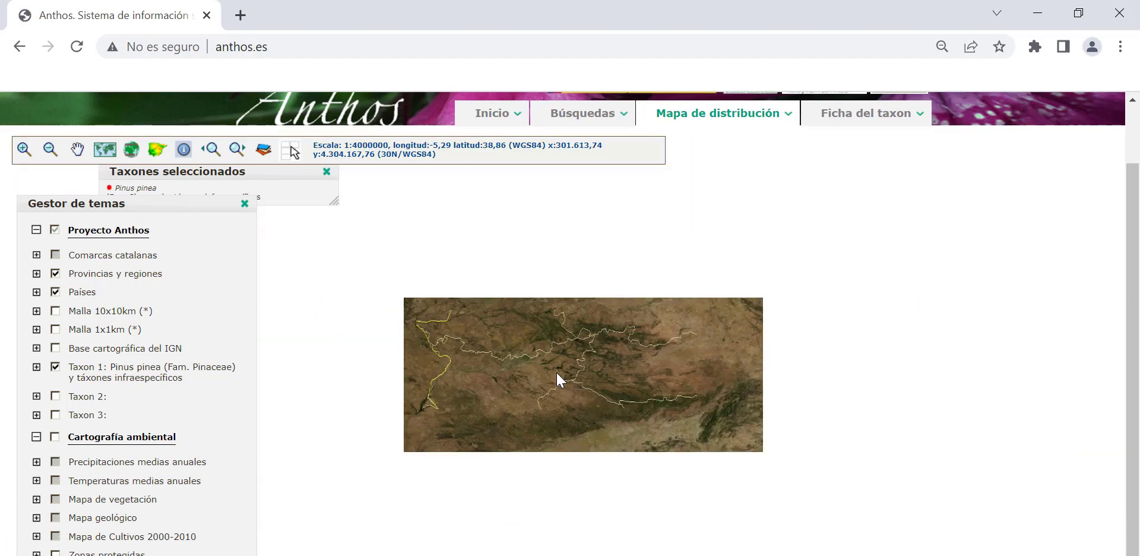
pyautogui.scroll(-1, 603, 356)
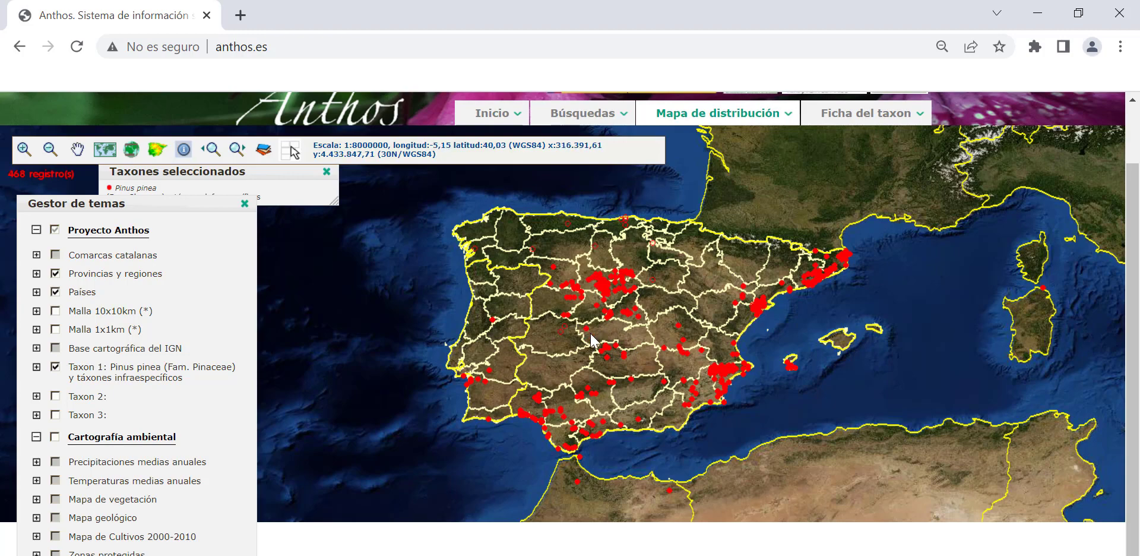
# Examine the Pinus pinea record squares around Segovia at the 1:500000 and 1:1000000 scales.
pyautogui.scroll(3, 599, 307)
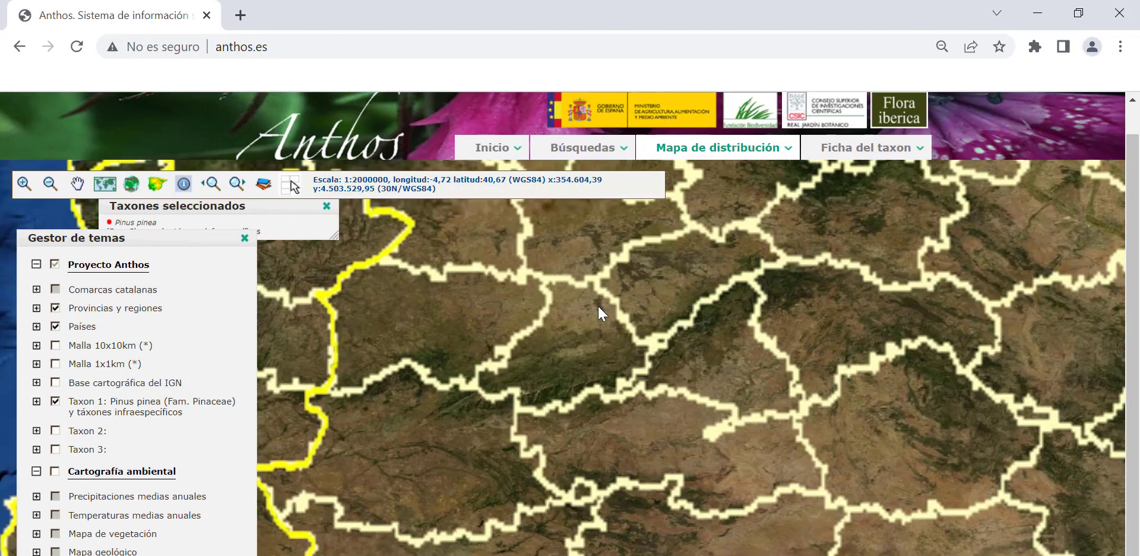
pyautogui.scroll(2, 646, 344)
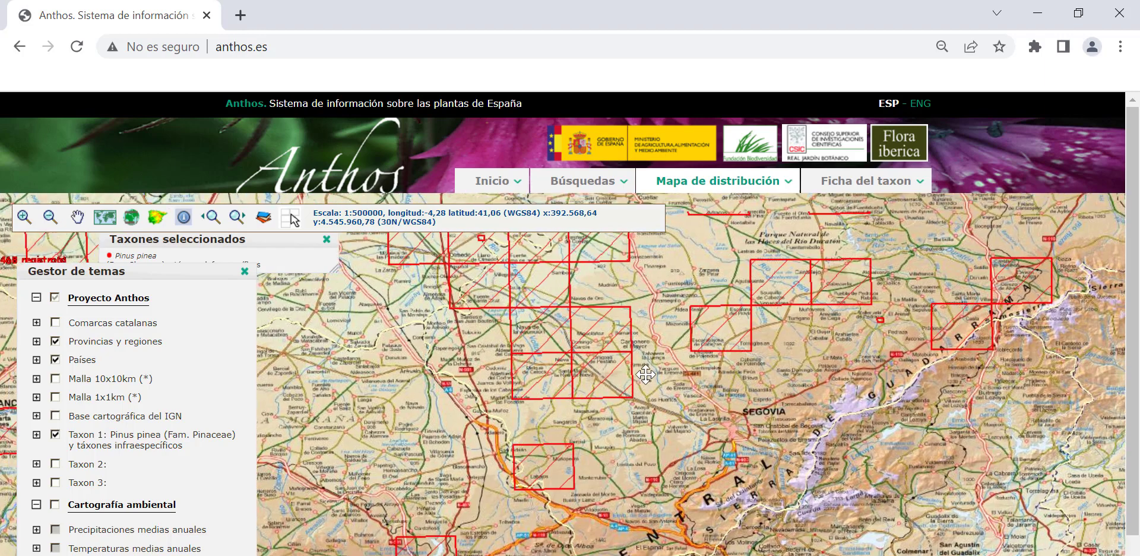
pyautogui.moveTo(646, 374); pyautogui.dragTo(633, 398)
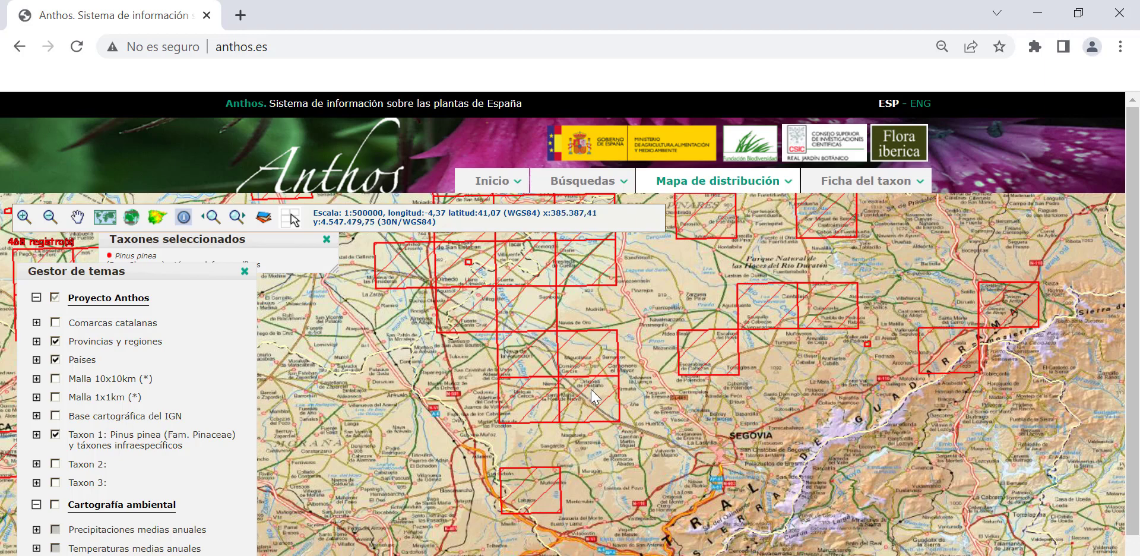
pyautogui.scroll(-1, 705, 405)
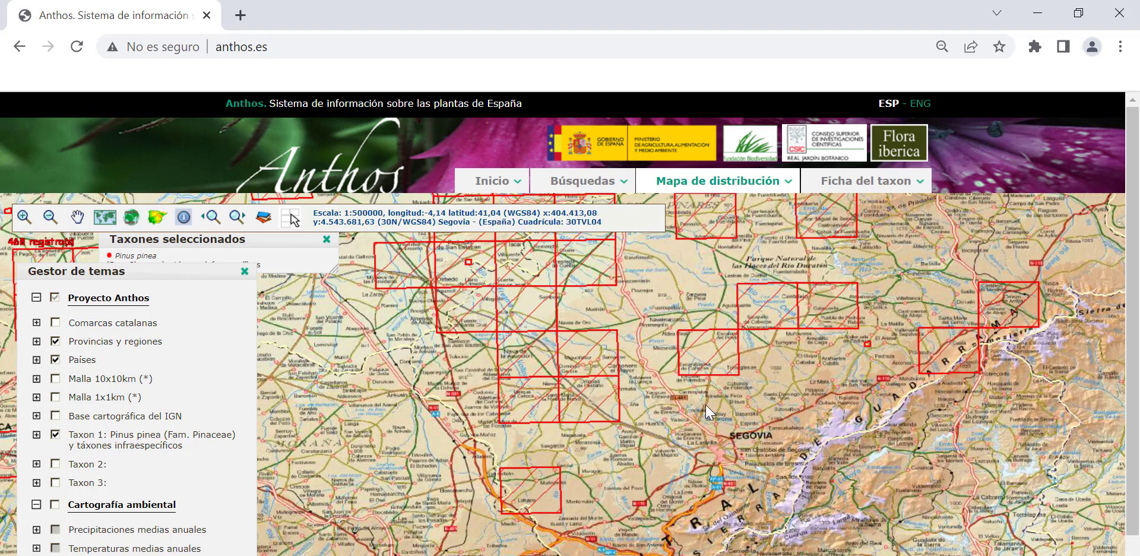
pyautogui.scroll(-1, 704, 404)
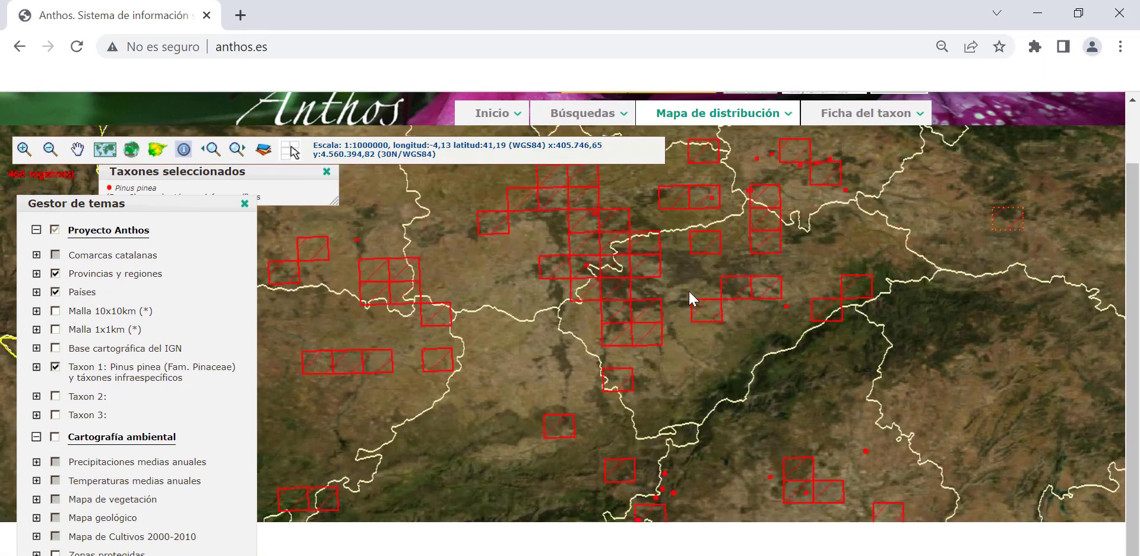
# Compare the small record squares near Aranda de Duero with the 1x1 km grid by showing and hiding that grid.
pyautogui.moveTo(692, 297); pyautogui.dragTo(615, 380)
pyautogui.scroll(2, 615, 381)
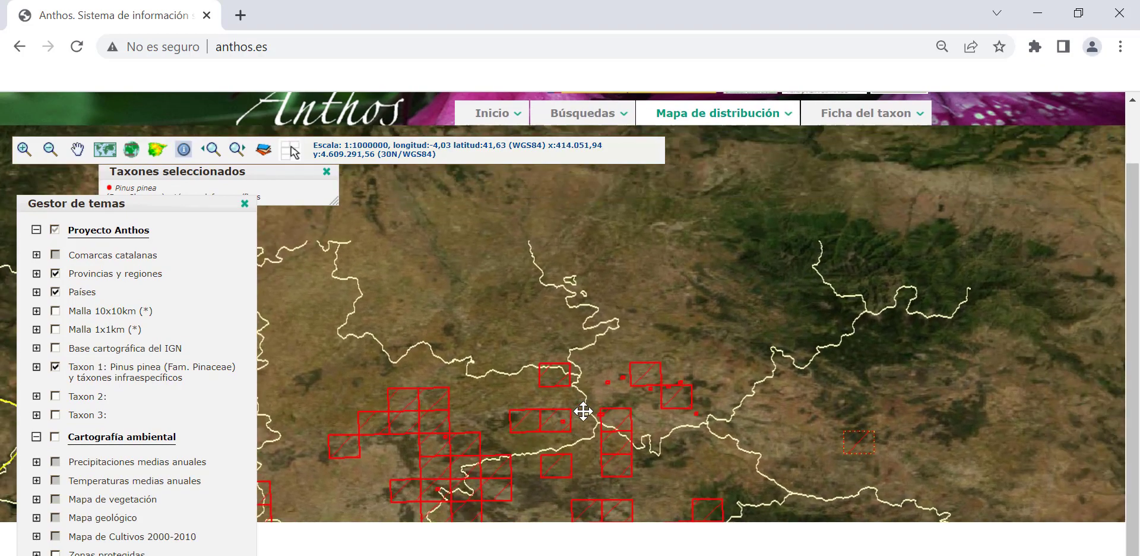
pyautogui.scroll(1, 607, 380)
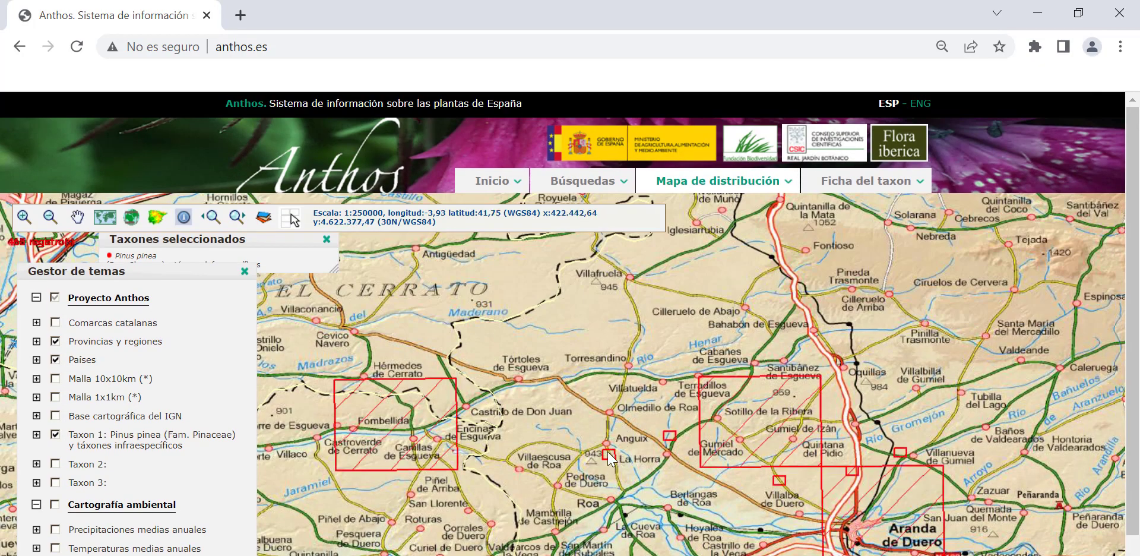
pyautogui.click(56, 397)
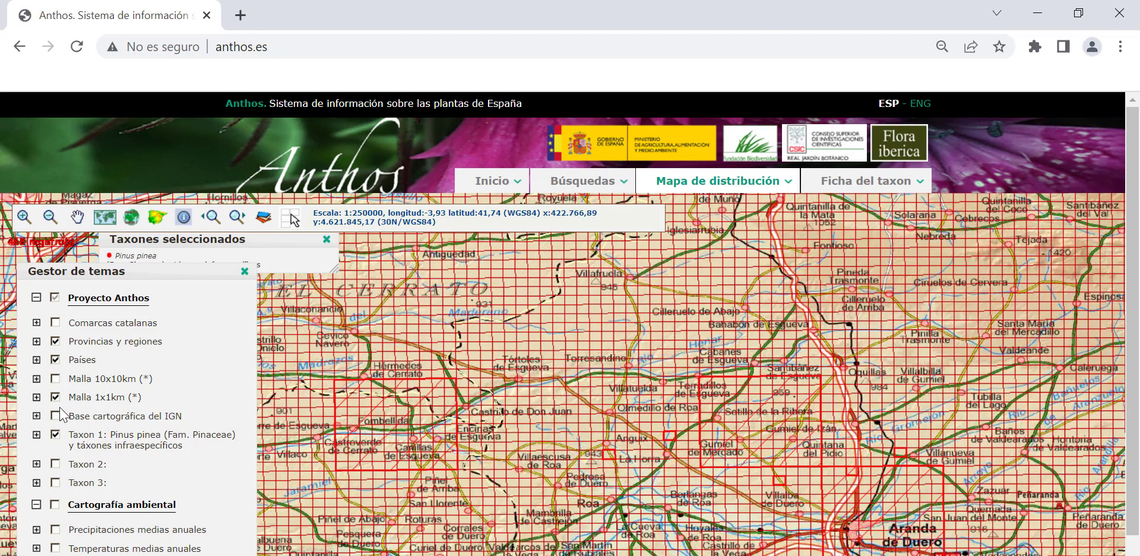
pyautogui.click(55, 398)
# View the citation details of the Pinus pinea record in Burgos square 30TVM32 and close the information.
pyautogui.scroll(-2, 667, 422)
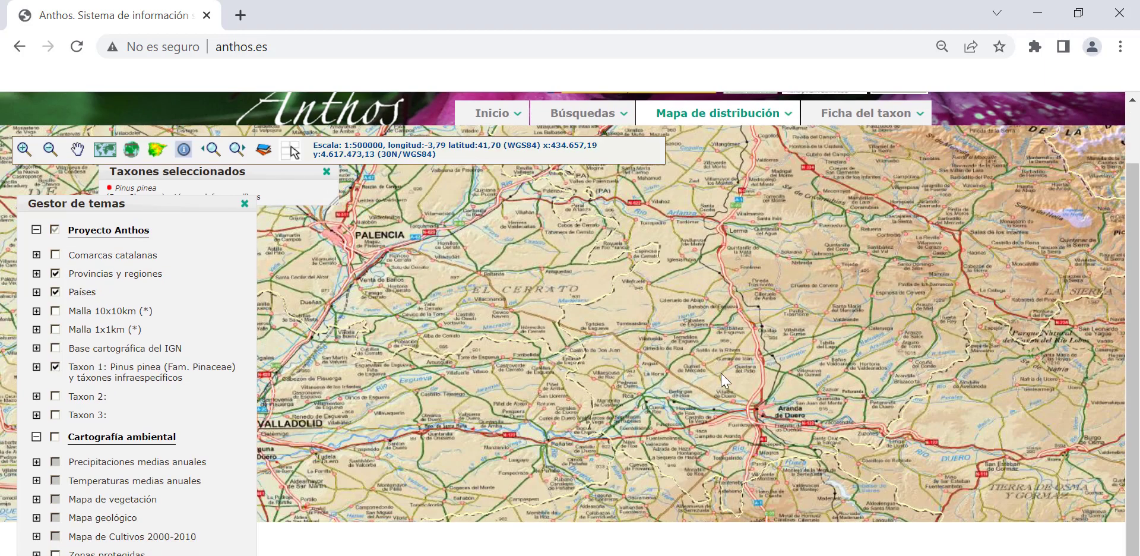
pyautogui.scroll(-1, 722, 365)
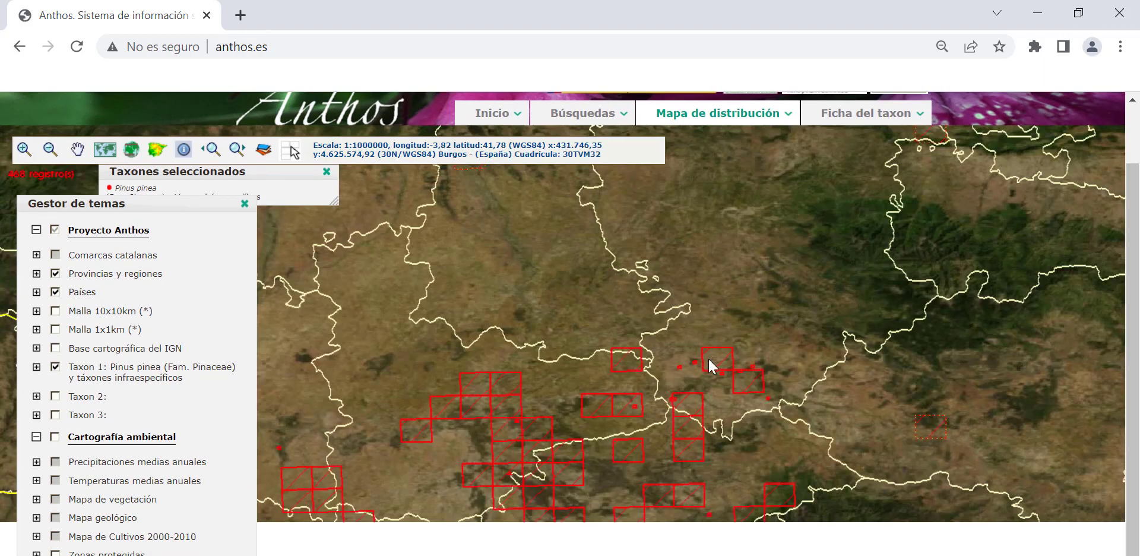
pyautogui.moveTo(724, 354); pyautogui.dragTo(561, 399)
pyautogui.click(565, 391)
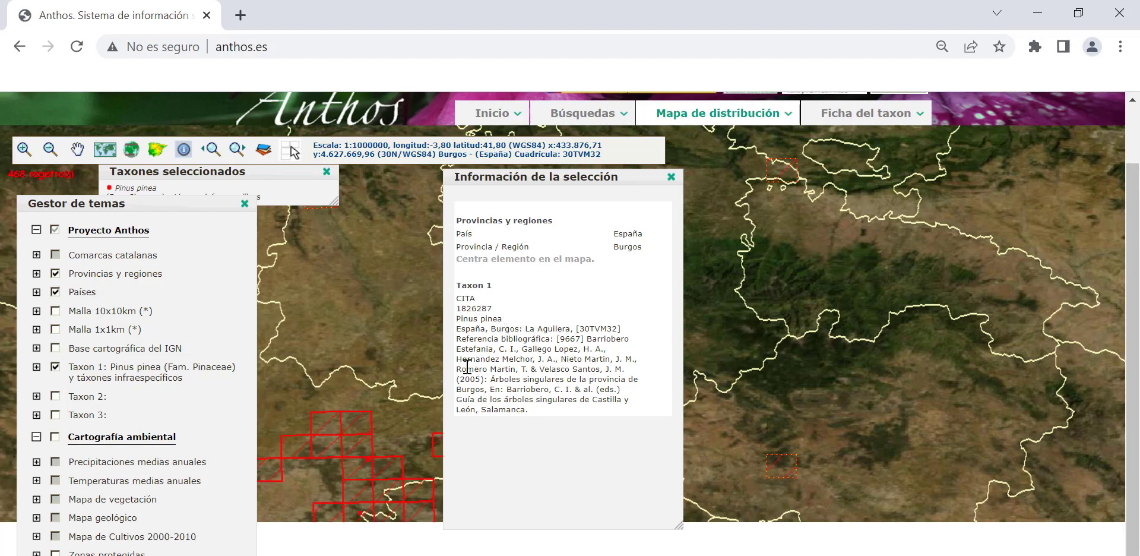
pyautogui.click(671, 176)
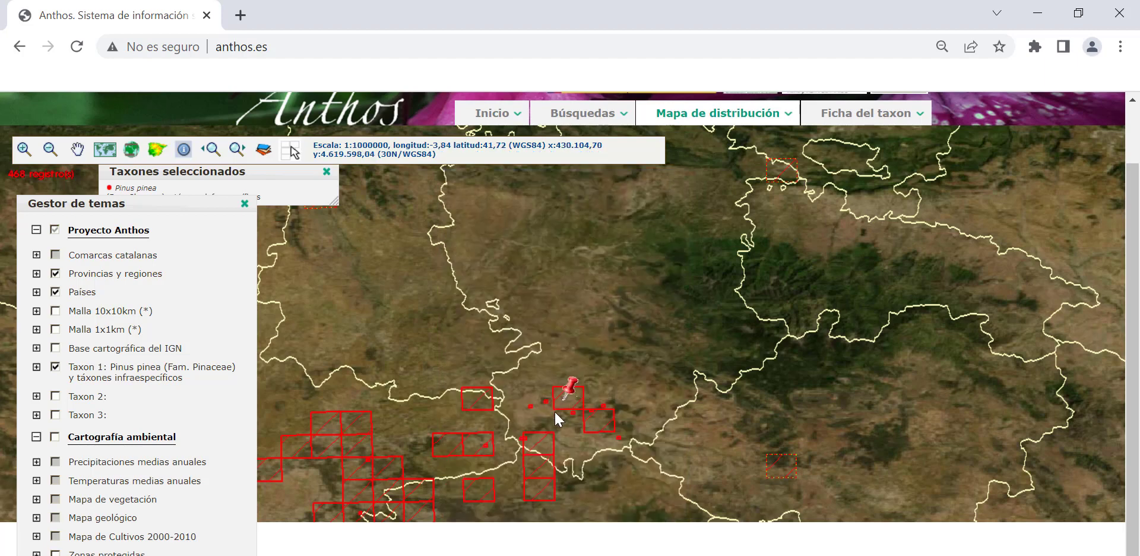
# Open the citation details of the small record square just north of Villalba de Duero.
pyautogui.scroll(3, 557, 418)
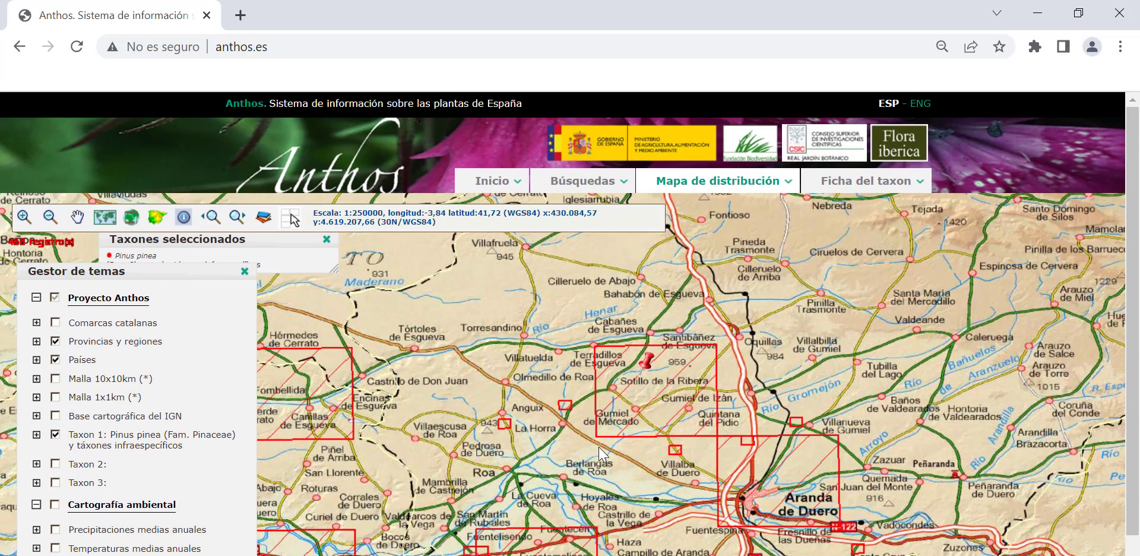
pyautogui.click(675, 450)
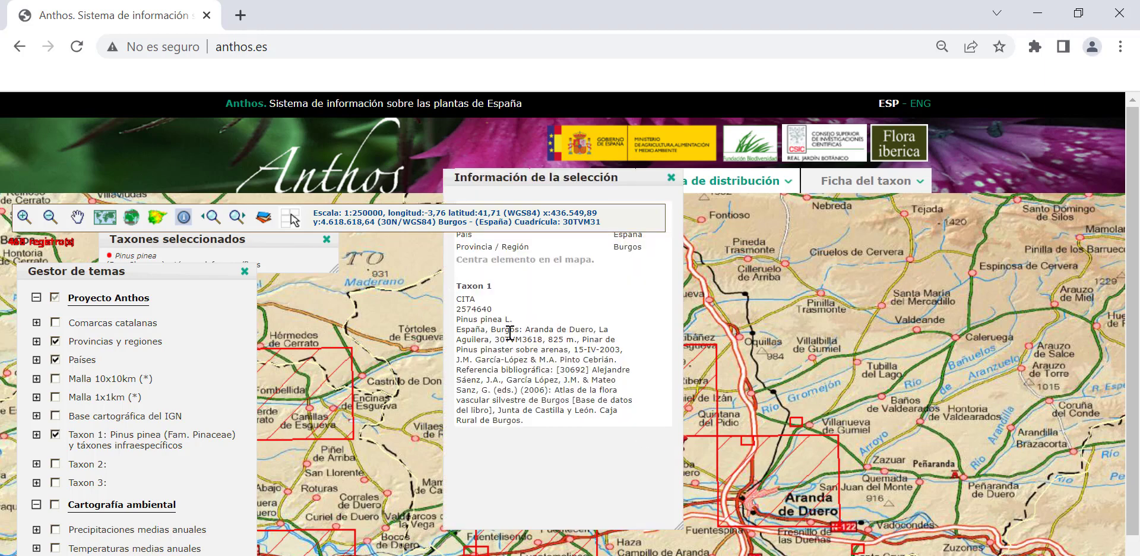
# Close the citation information and view the Pinus pinea distribution across the whole Iberian Peninsula at the 1:8000000 scale.
pyautogui.click(675, 182)
pyautogui.scroll(-4, 665, 369)
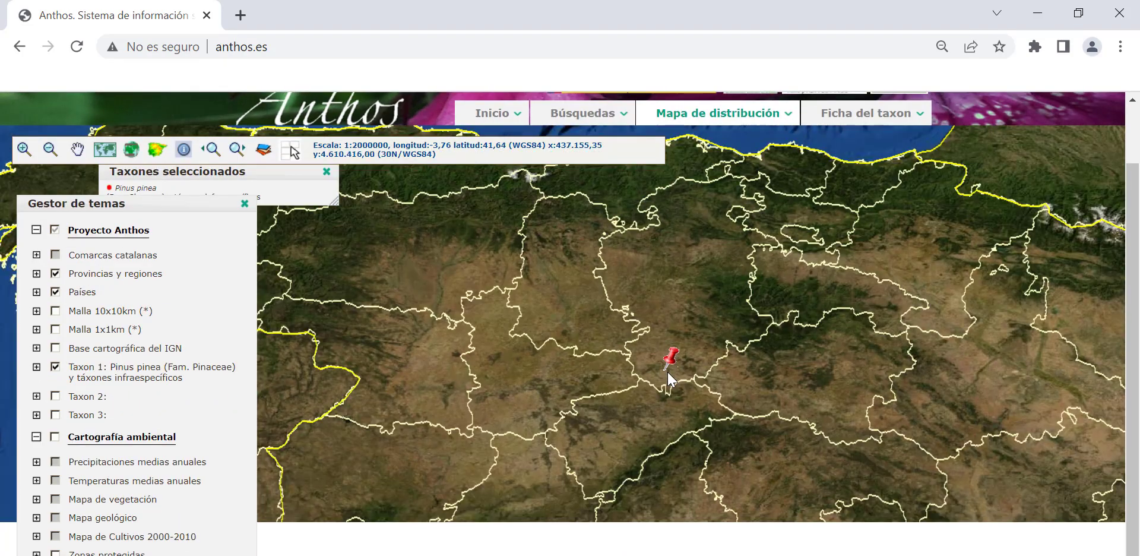
pyautogui.scroll(-1, 667, 371)
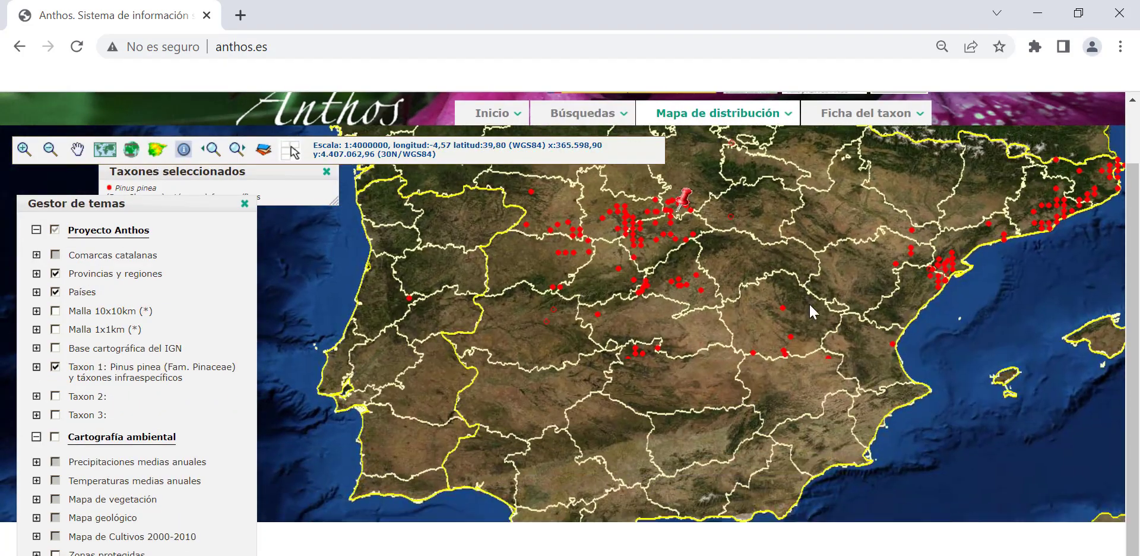
pyautogui.scroll(-1, 720, 387)
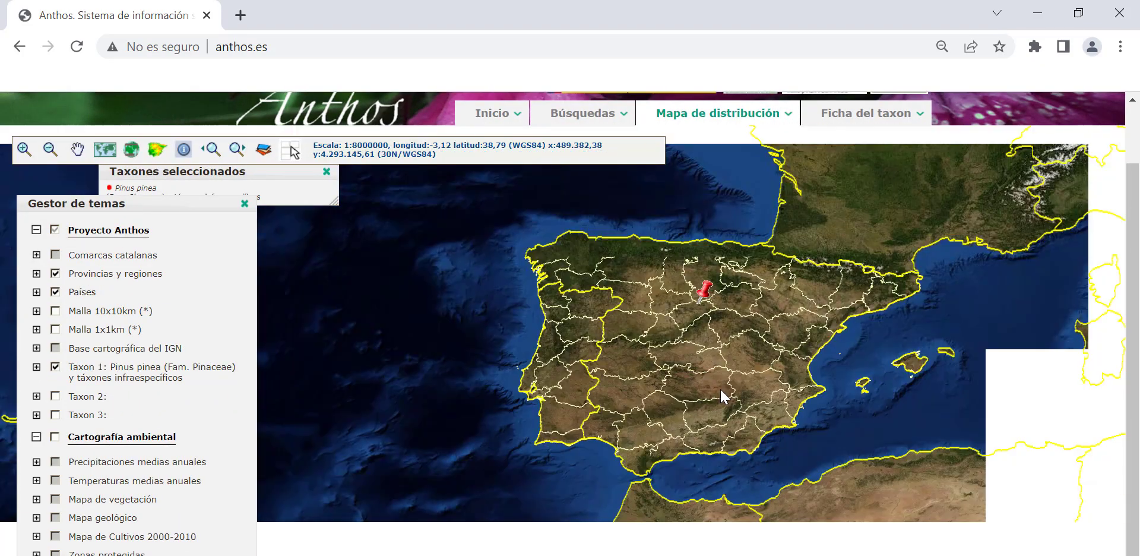
pyautogui.moveTo(810, 415); pyautogui.dragTo(752, 357)
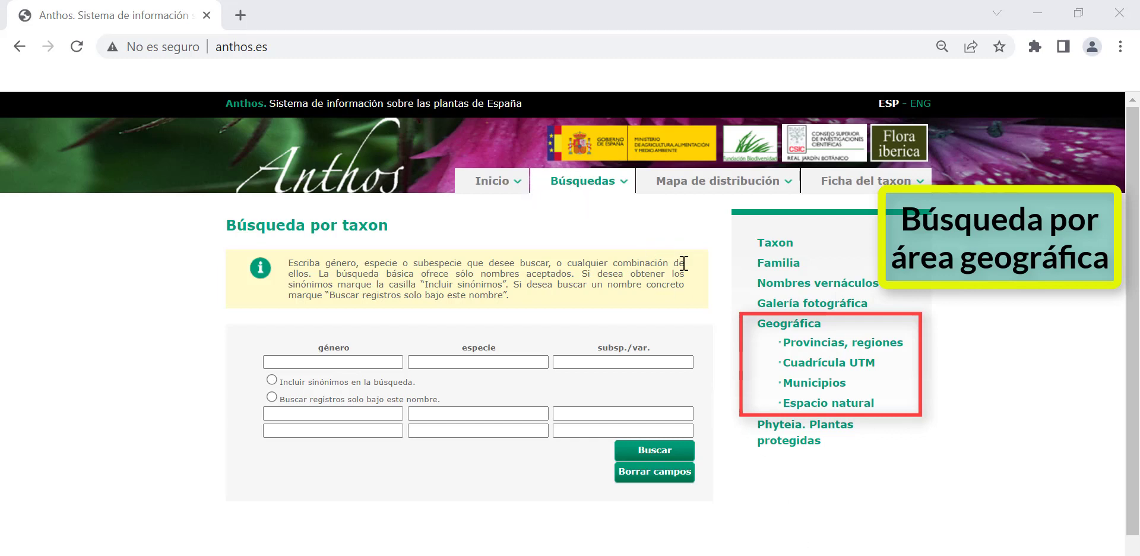
# Search by province for the complete list of plants in Córdoba.
pyautogui.click(794, 351)
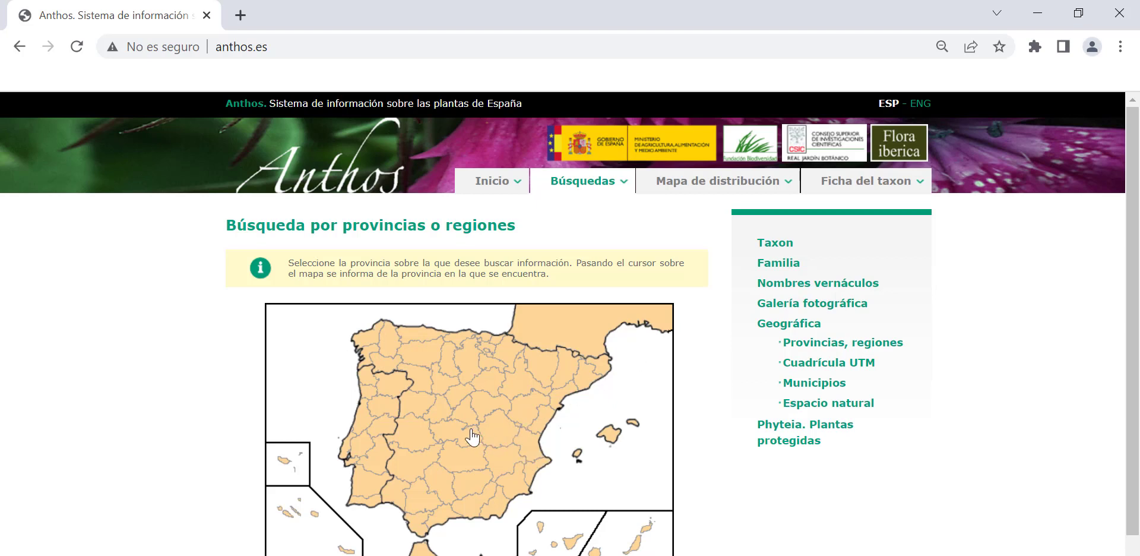
pyautogui.click(440, 487)
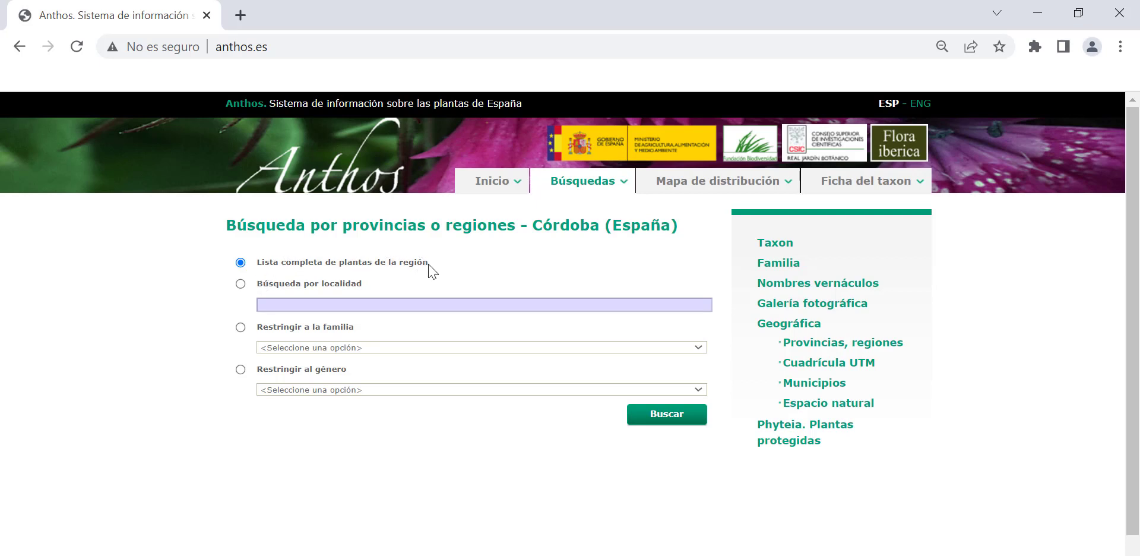
pyautogui.click(242, 286)
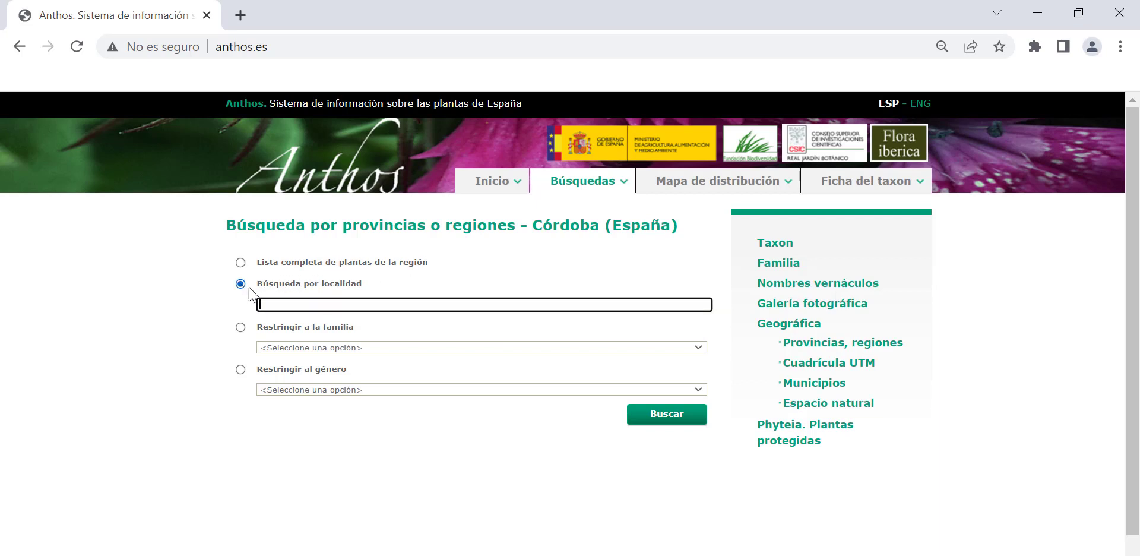
pyautogui.click(240, 327)
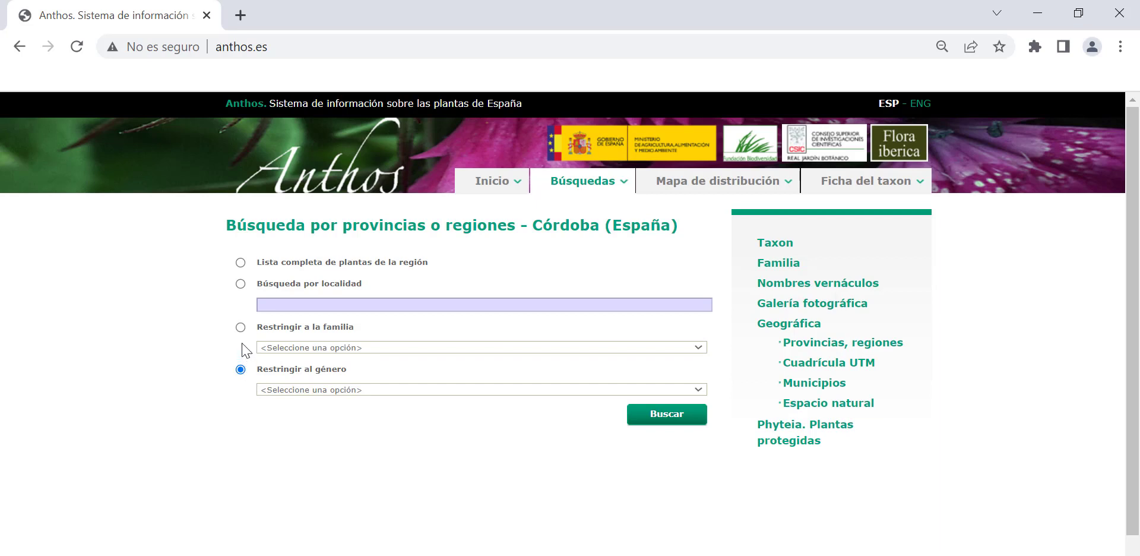
pyautogui.click(241, 263)
pyautogui.click(655, 416)
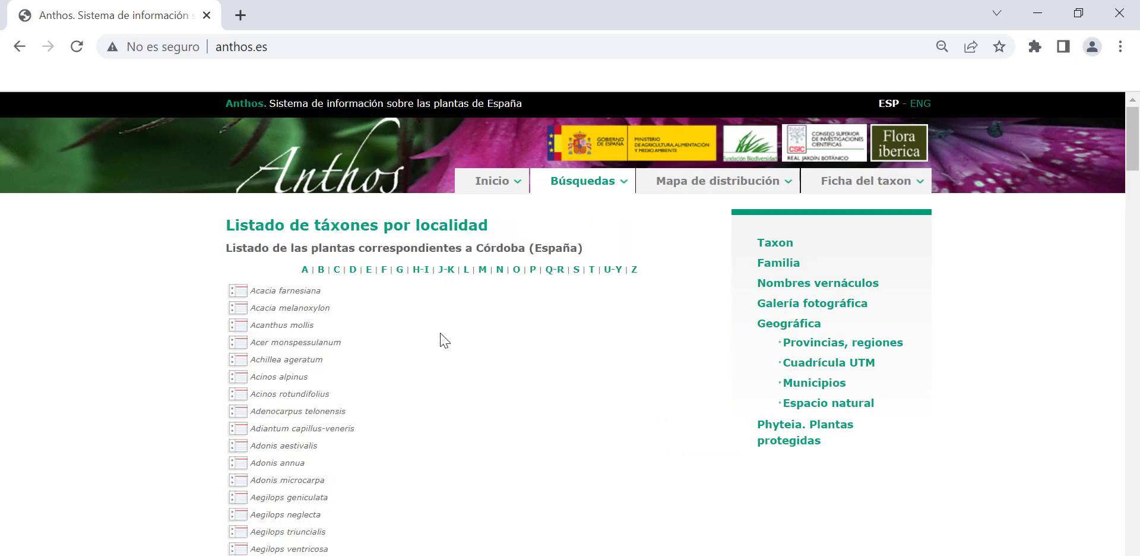
# Look through the Córdoba taxa starting with A down to the end of the list, and return to its beginning.
pyautogui.scroll(-5, 426, 333)
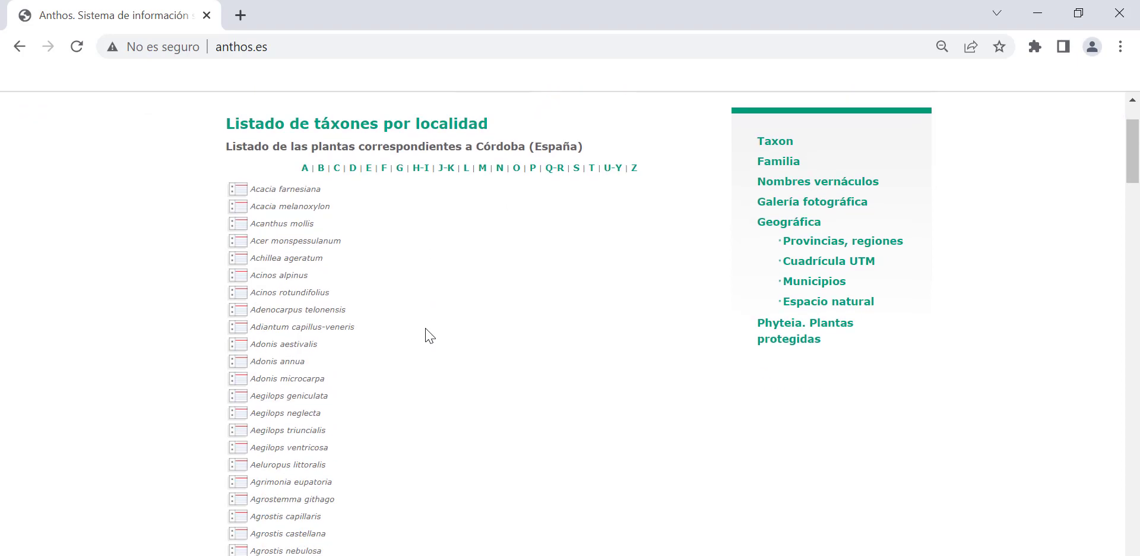
pyautogui.scroll(-5, 426, 334)
pyautogui.scroll(-20, 429, 336)
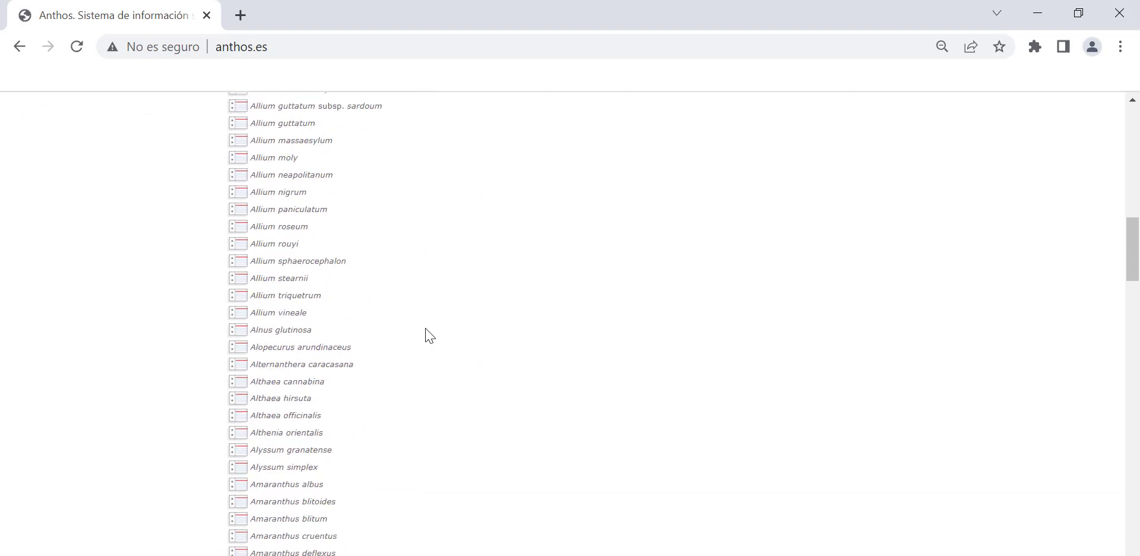
pyautogui.scroll(-20, 429, 336)
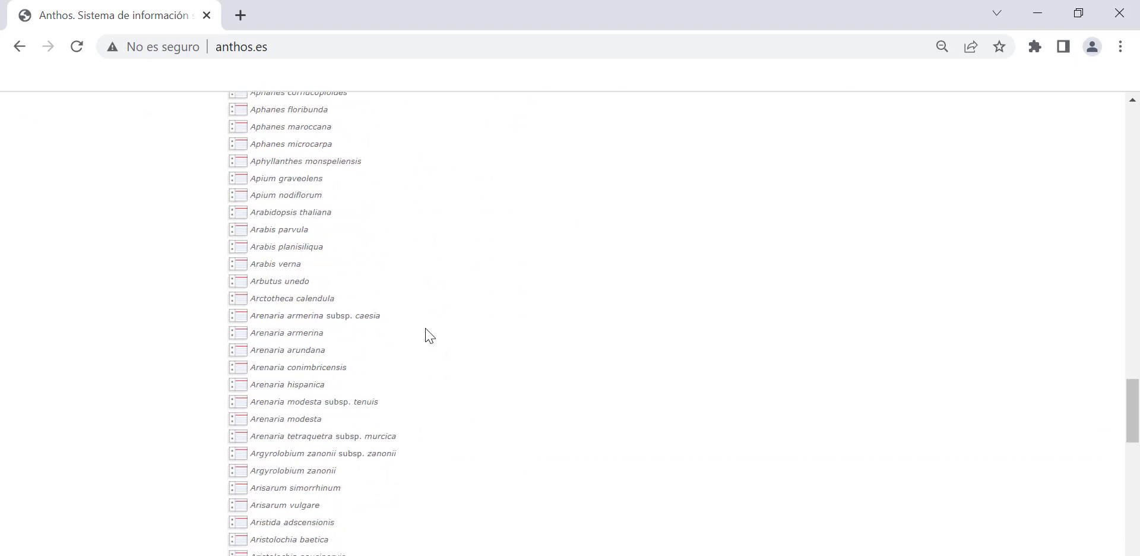
pyautogui.scroll(-1, 425, 328)
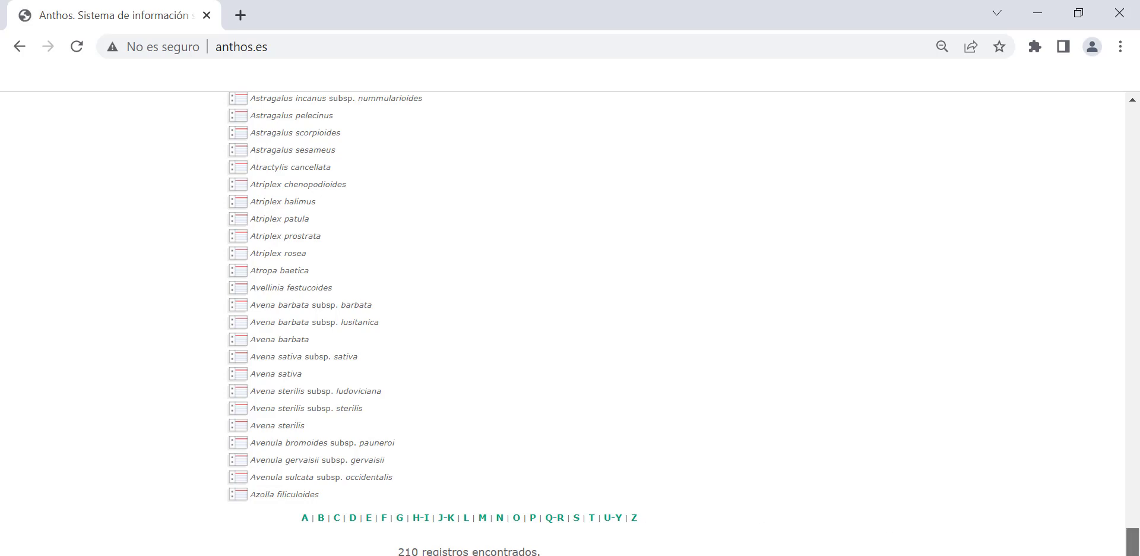
pyautogui.moveTo(1132, 541); pyautogui.dragTo(1132, 119)
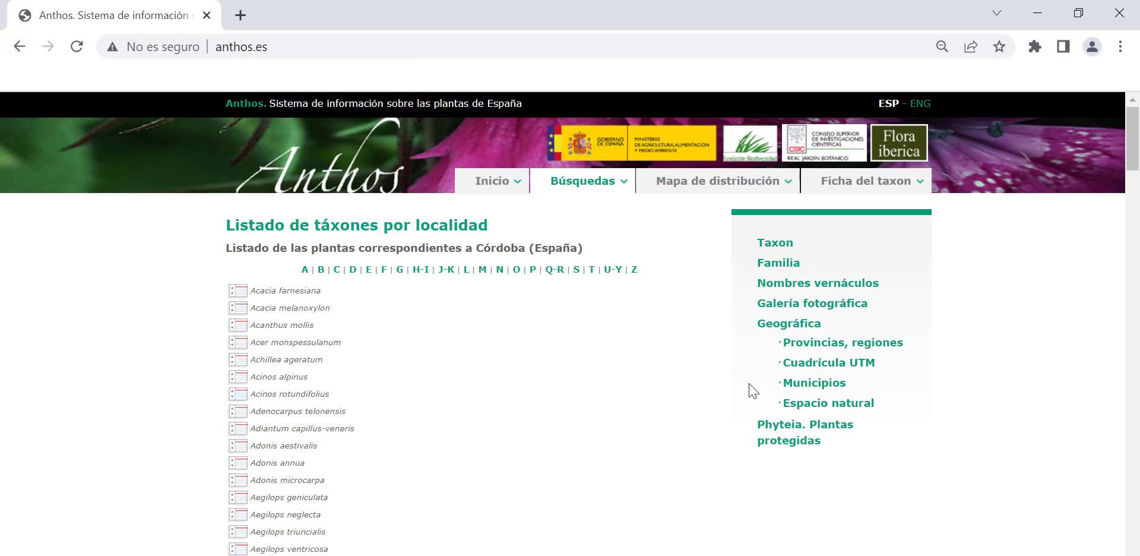
# Run a new province search for Córdoba, restricted to the Labiatae family.
pyautogui.click(821, 348)
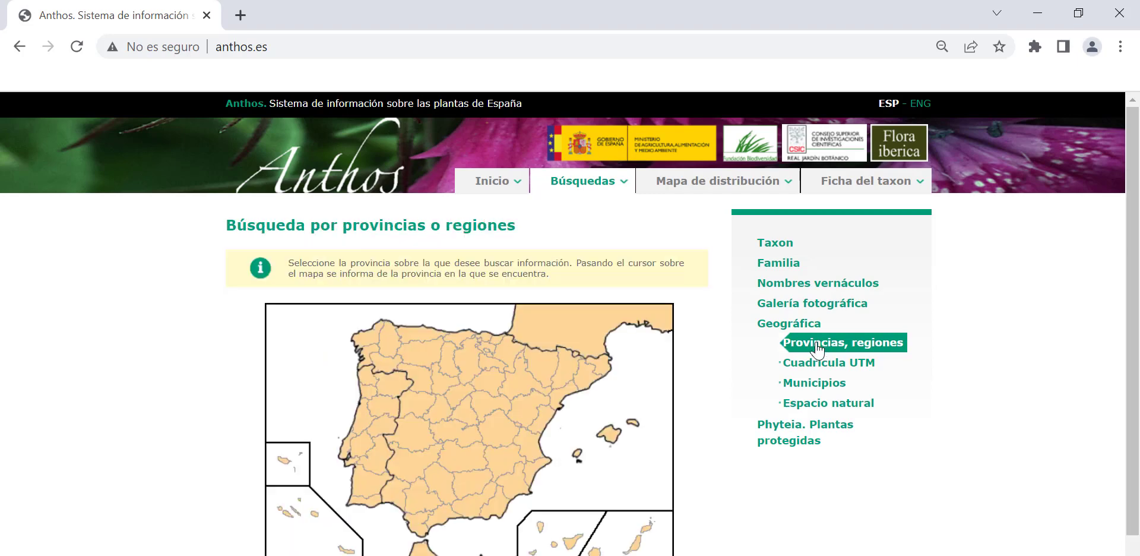
pyautogui.scroll(-1, 742, 373)
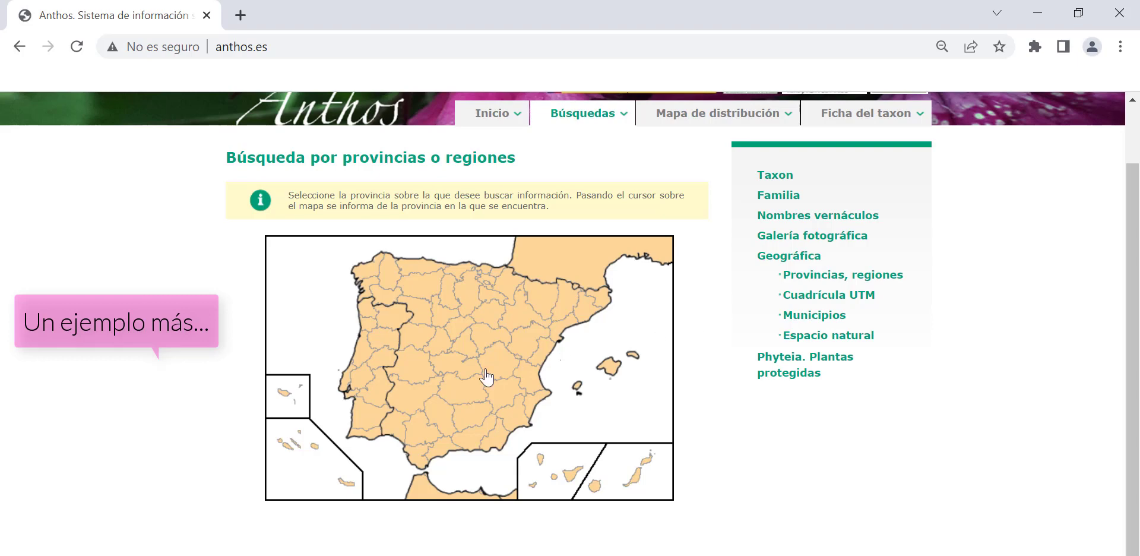
pyautogui.click(442, 418)
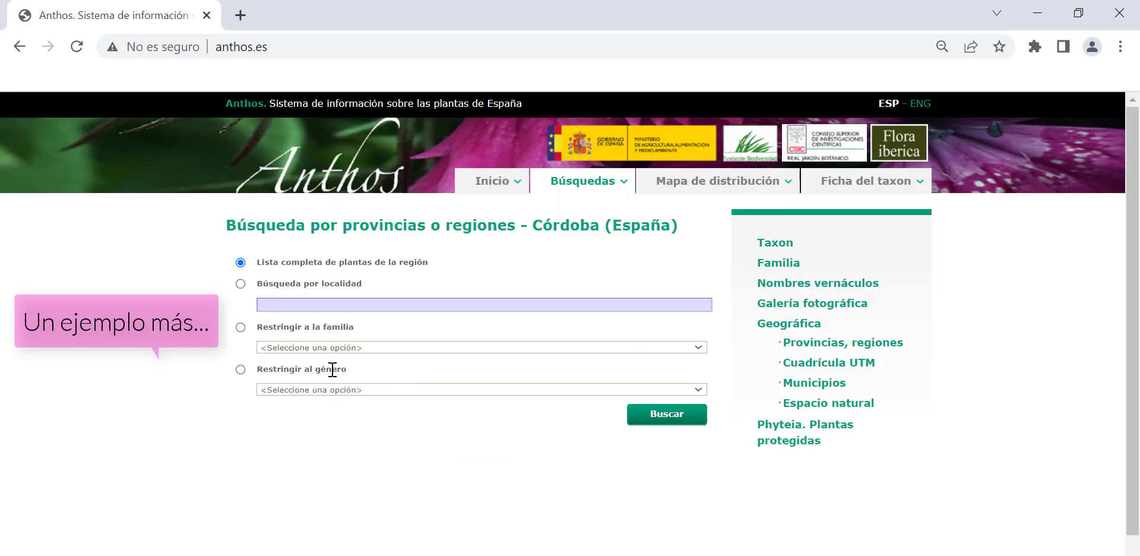
pyautogui.click(239, 329)
pyautogui.click(283, 348)
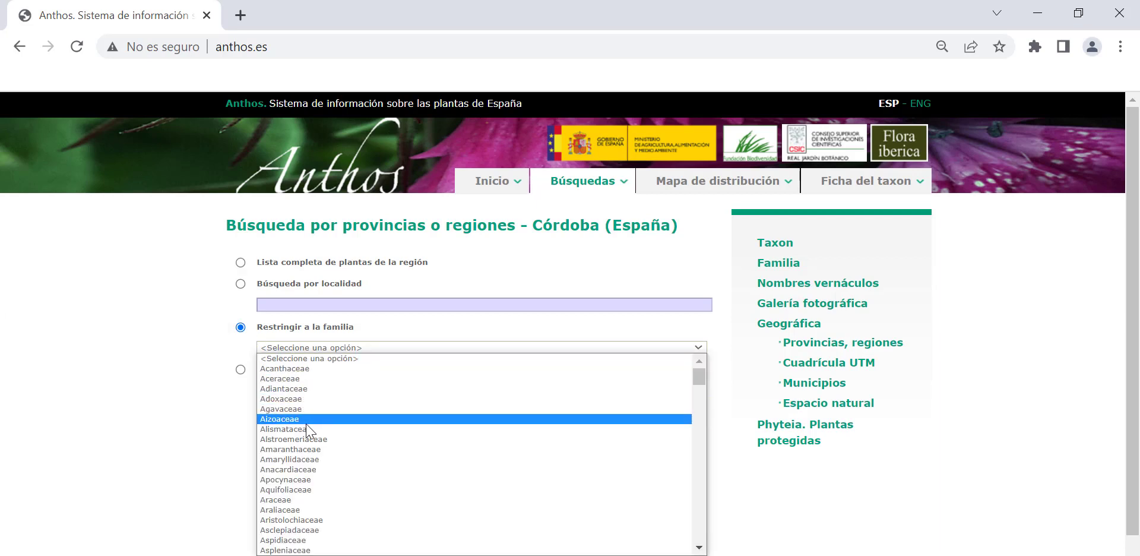
pyautogui.press('l')
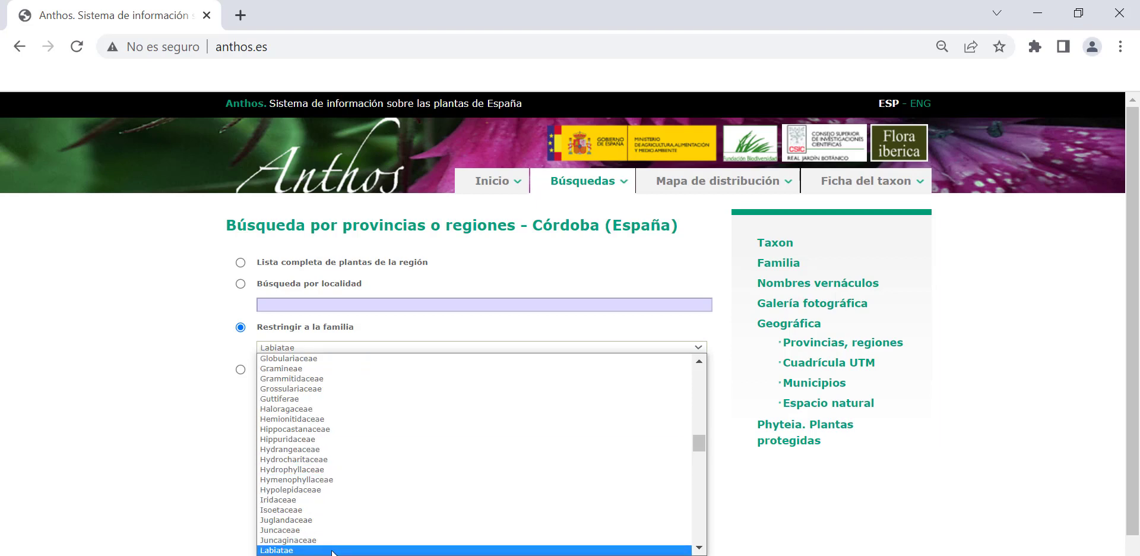
pyautogui.click(280, 551)
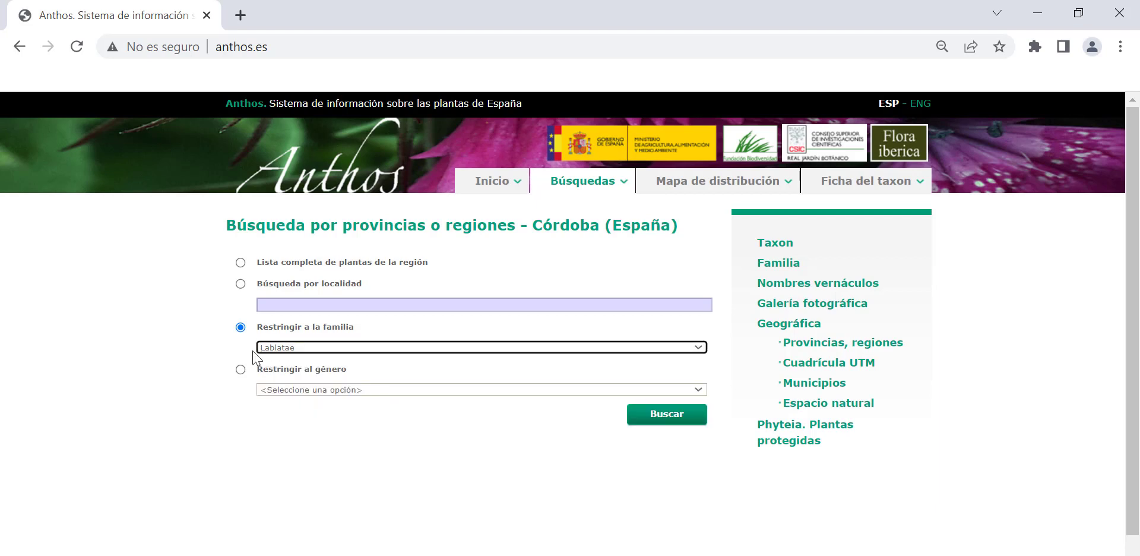
pyautogui.click(666, 414)
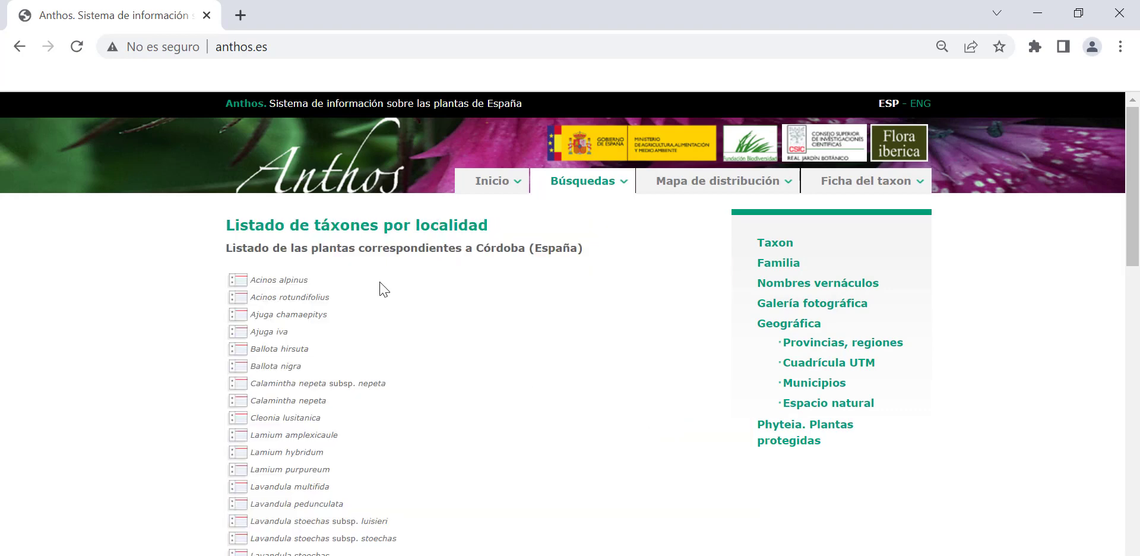
# Look through the full list of Labiatae taxa for Córdoba and return to its beginning.
pyautogui.scroll(-3, 374, 280)
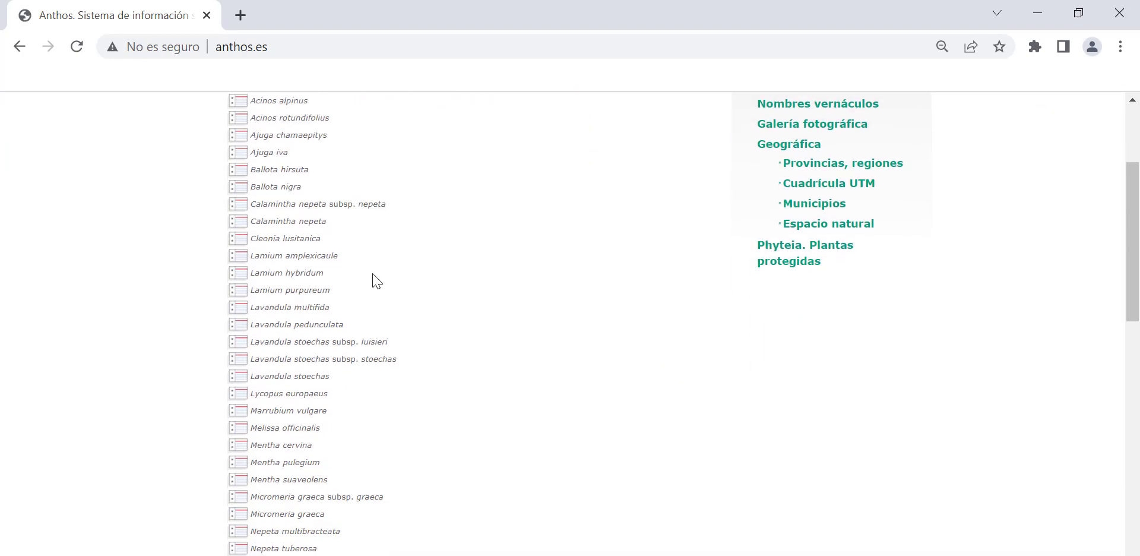
pyautogui.scroll(-9, 374, 280)
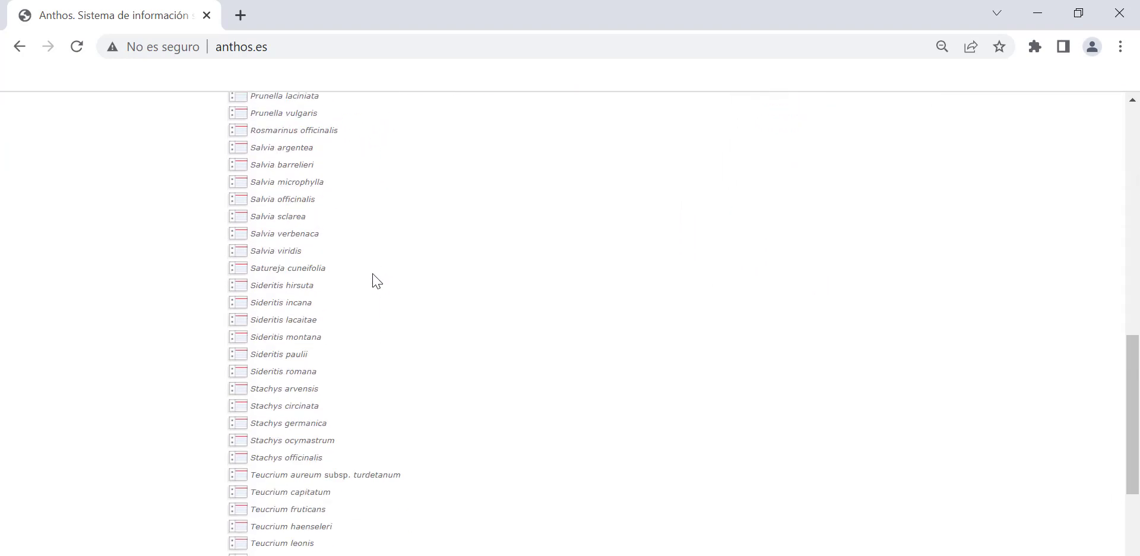
pyautogui.scroll(-5, 374, 280)
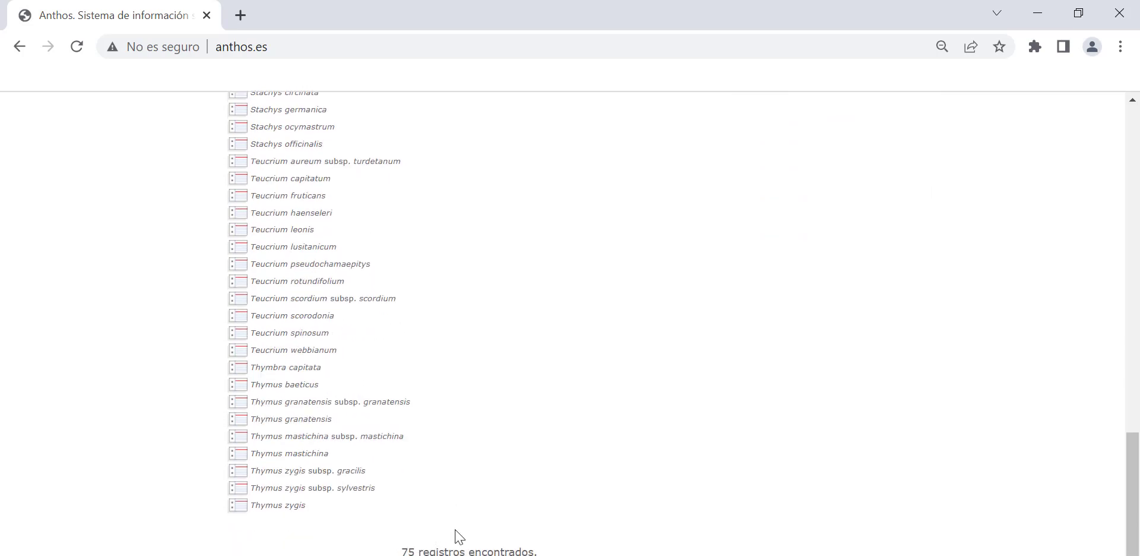
pyautogui.scroll(9, 585, 390)
pyautogui.scroll(9, 587, 393)
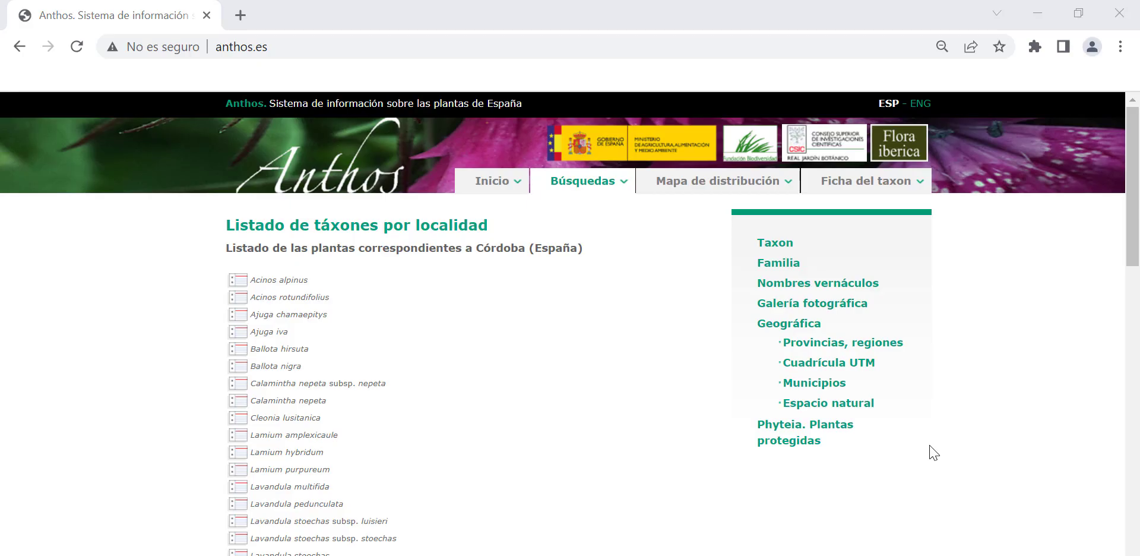
# Open the UTM grid square search and start selecting squares on the map.
pyautogui.click(809, 364)
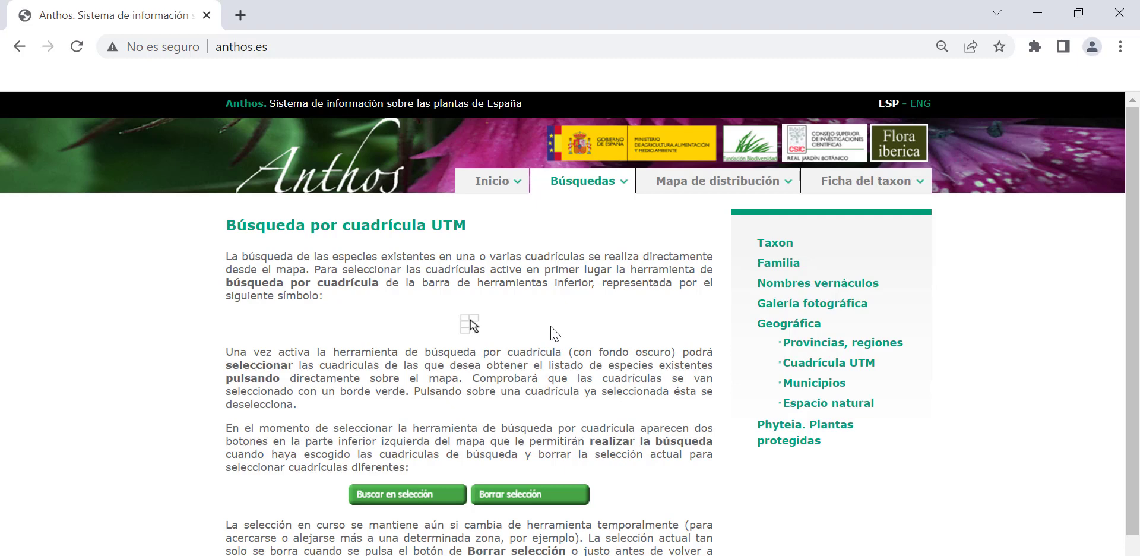
pyautogui.scroll(-1, 550, 327)
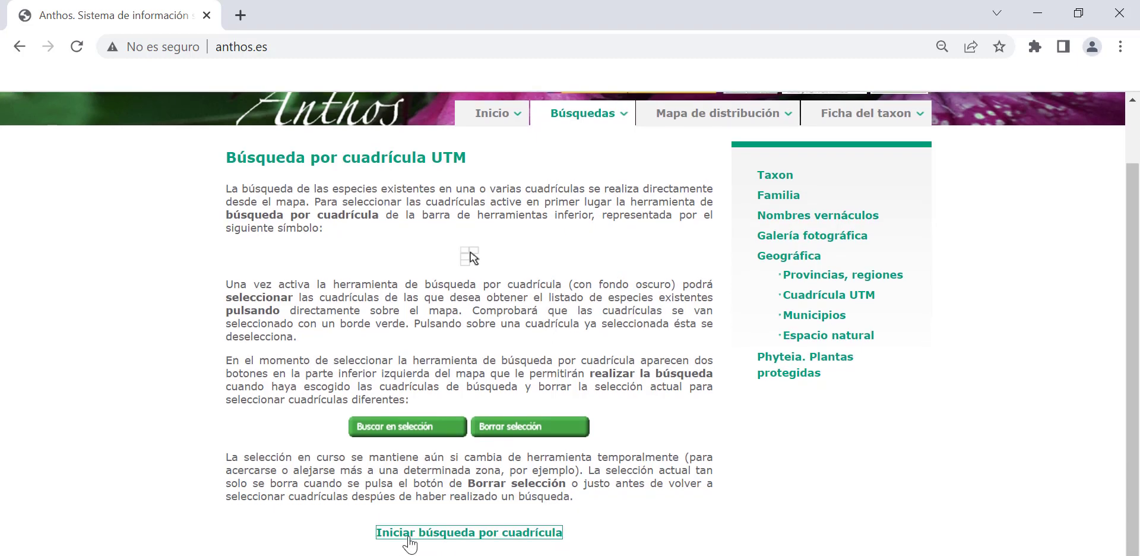
pyautogui.click(479, 532)
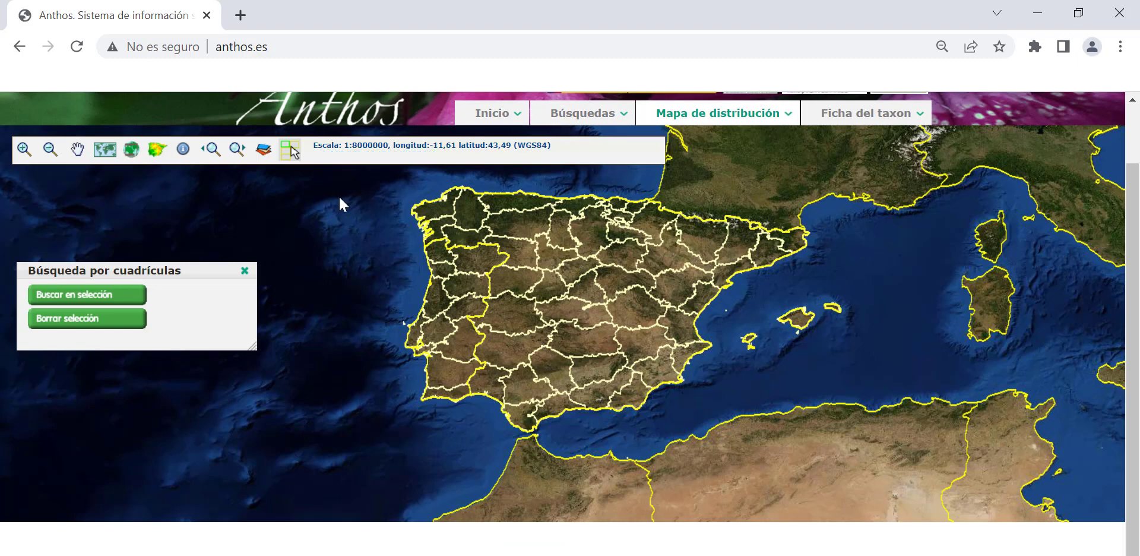
# Show the 10x10 km grid layer on the map and close the theme manager.
pyautogui.click(264, 151)
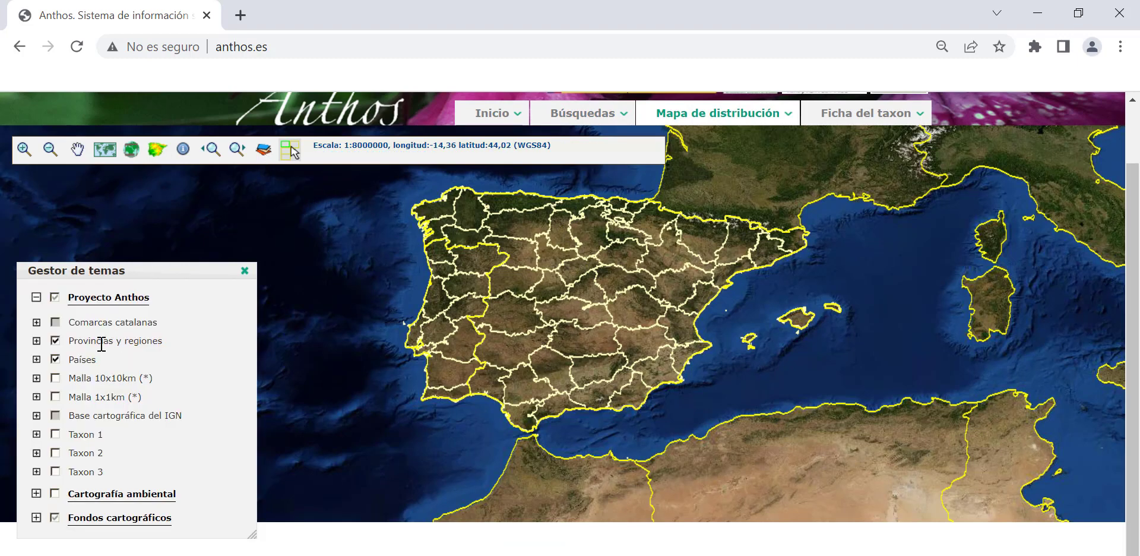
pyautogui.click(55, 378)
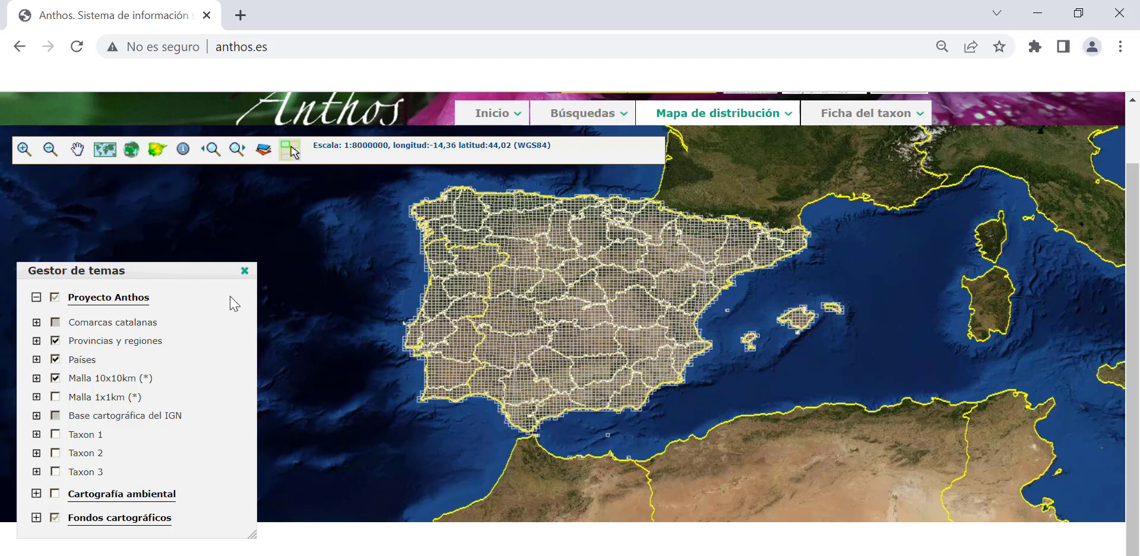
pyautogui.click(244, 270)
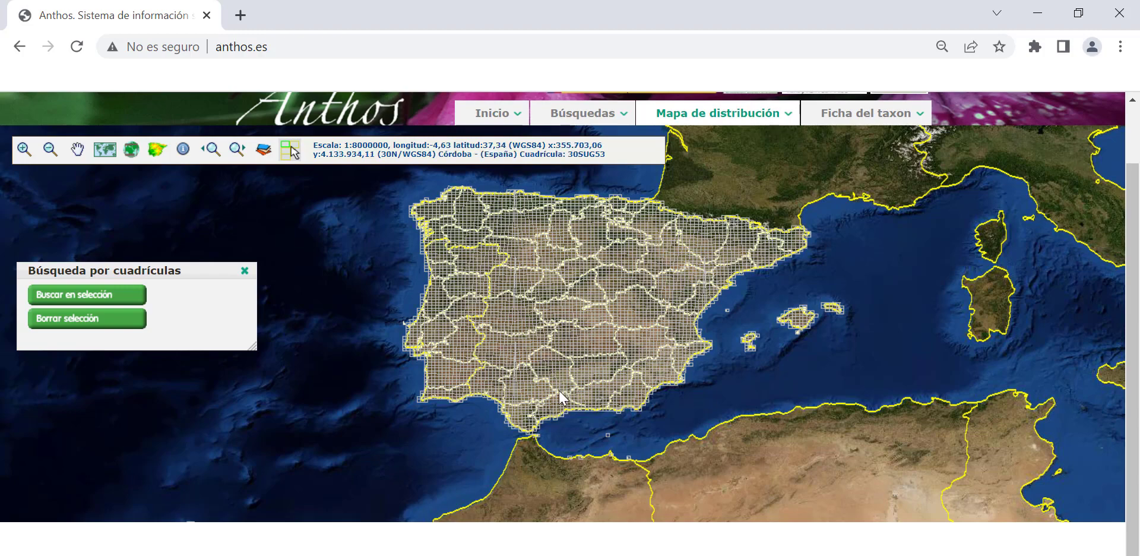
# Select grid square 30SUG84 in southeastern Córdoba and the square directly south of it at the 1:1000000 scale.
pyautogui.scroll(4, 565, 393)
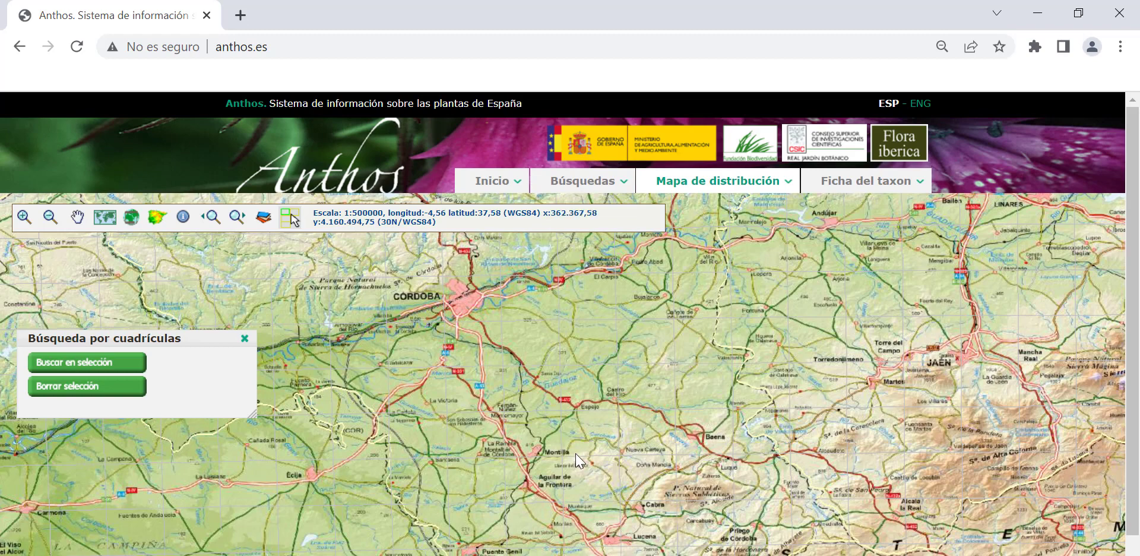
pyautogui.scroll(-2, 575, 454)
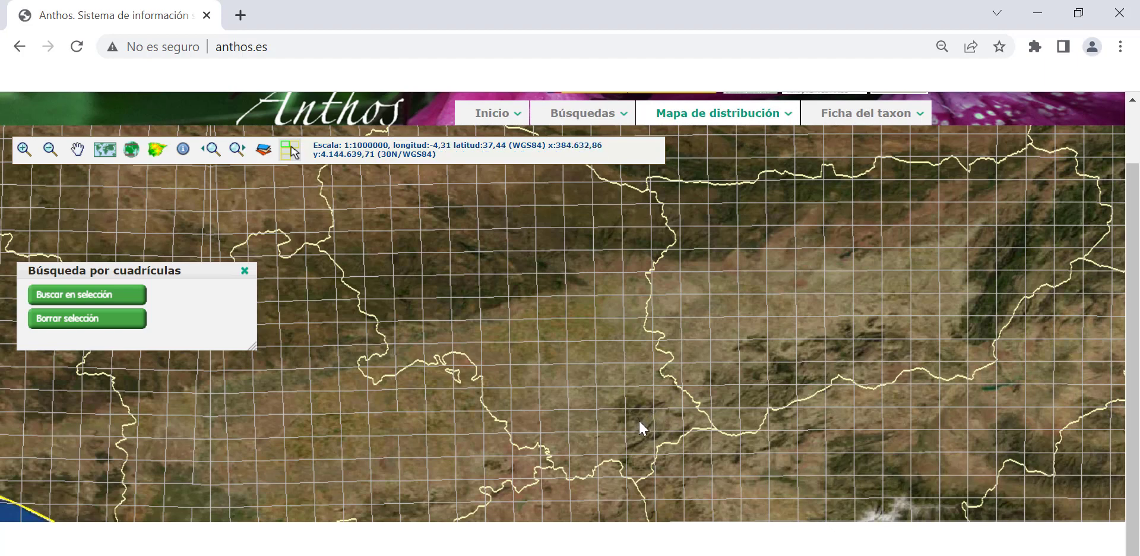
pyautogui.click(639, 421)
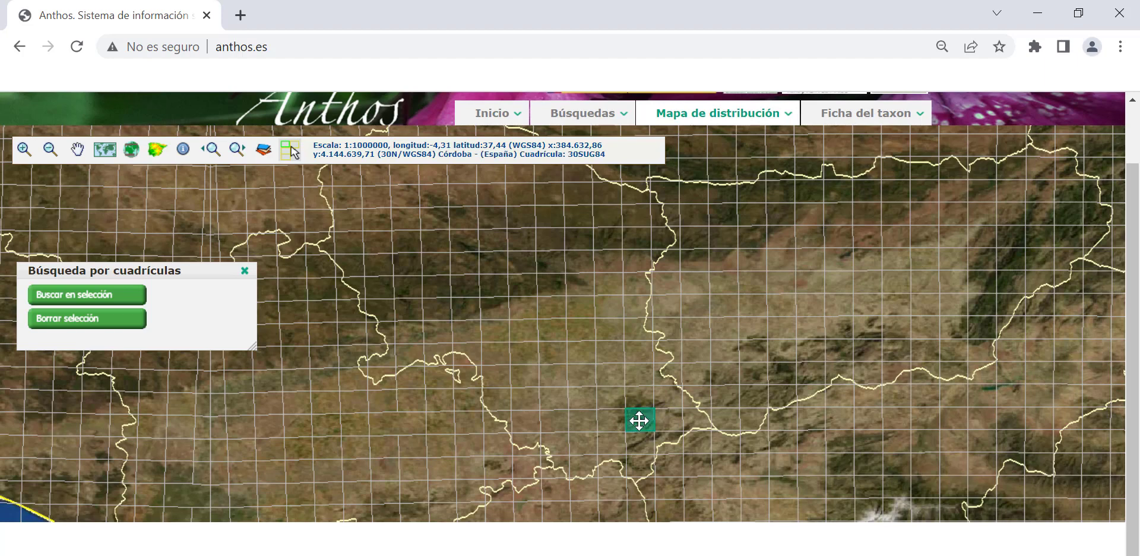
pyautogui.click(635, 437)
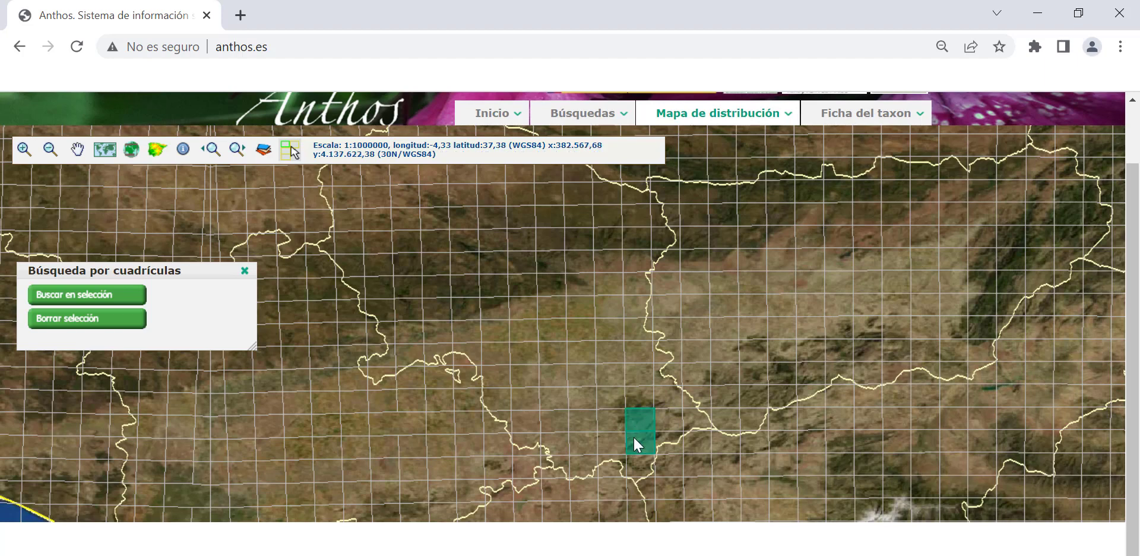
# Add grid square 30SUG94, directly east of 30SUG84, to the selection and browse the taxa recorded in the three selected squares.
pyautogui.click(669, 414)
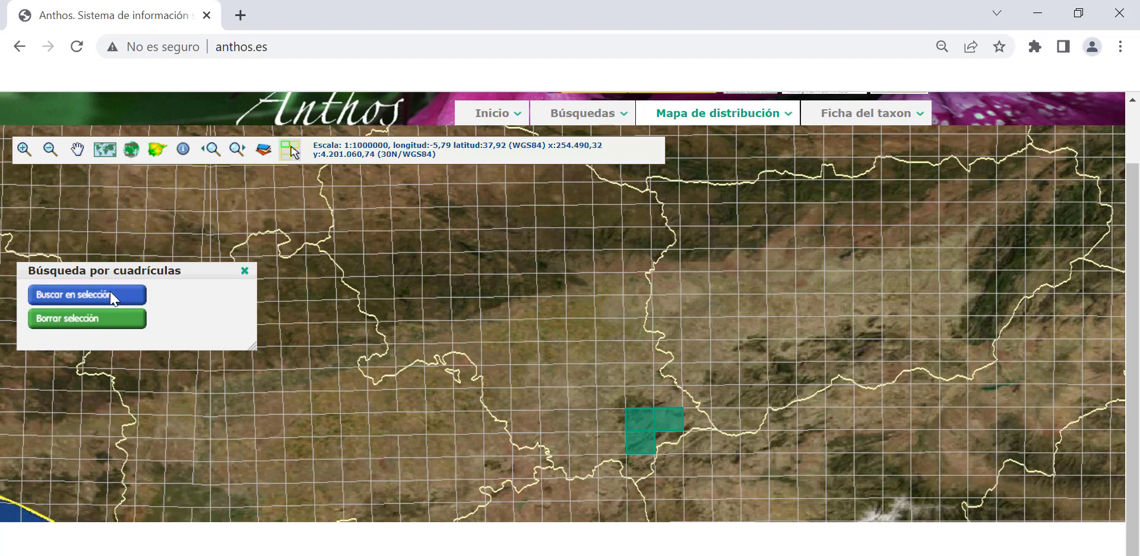
pyautogui.click(57, 299)
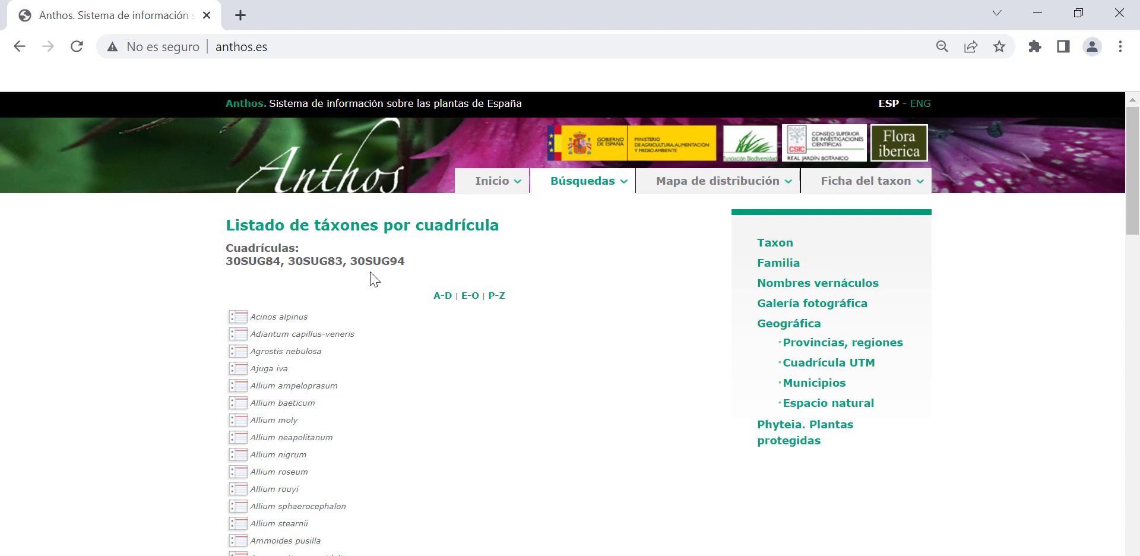
pyautogui.scroll(-7, 368, 280)
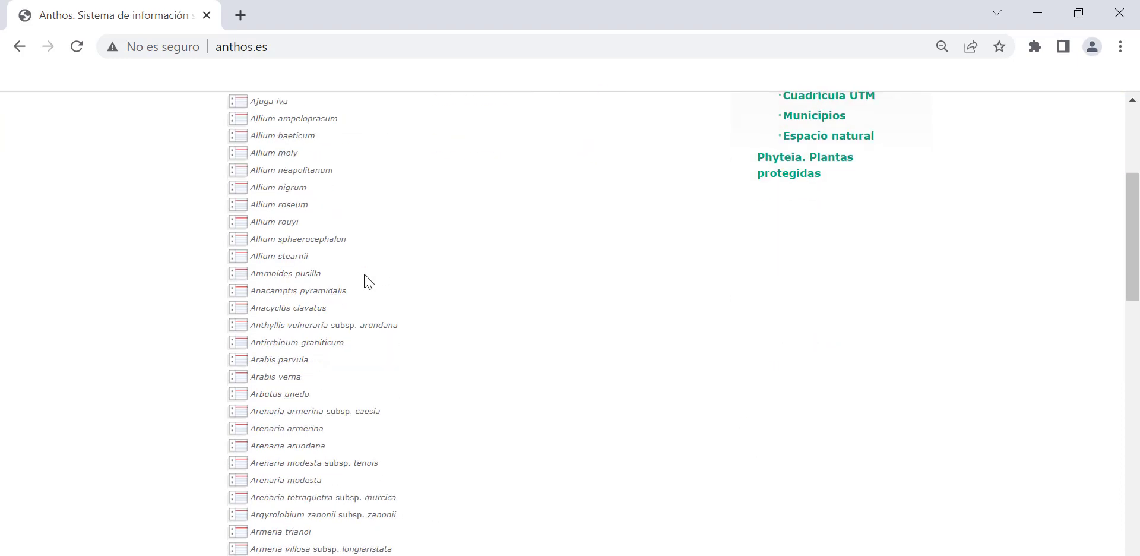
pyautogui.scroll(-10, 364, 274)
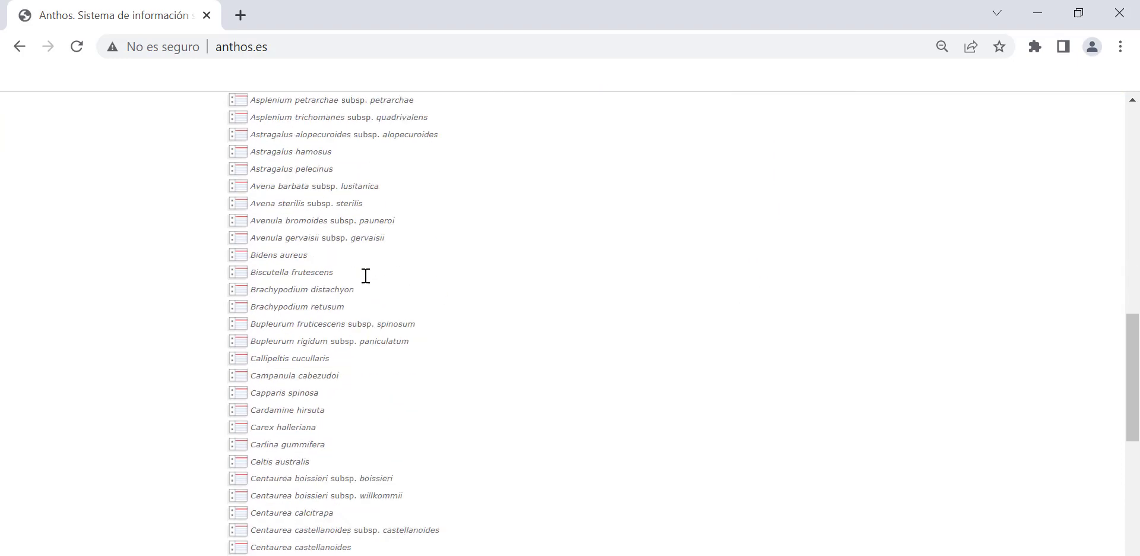
pyautogui.scroll(-7, 365, 275)
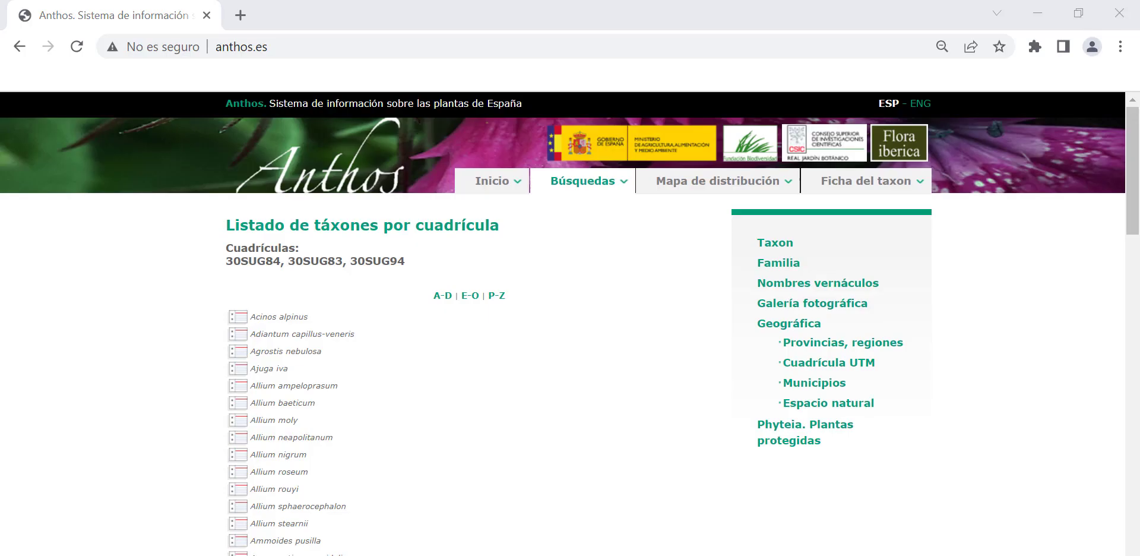
# Search by municipality for the plants of Pedroche, in the province of Córdoba, Andalucía.
pyautogui.click(815, 389)
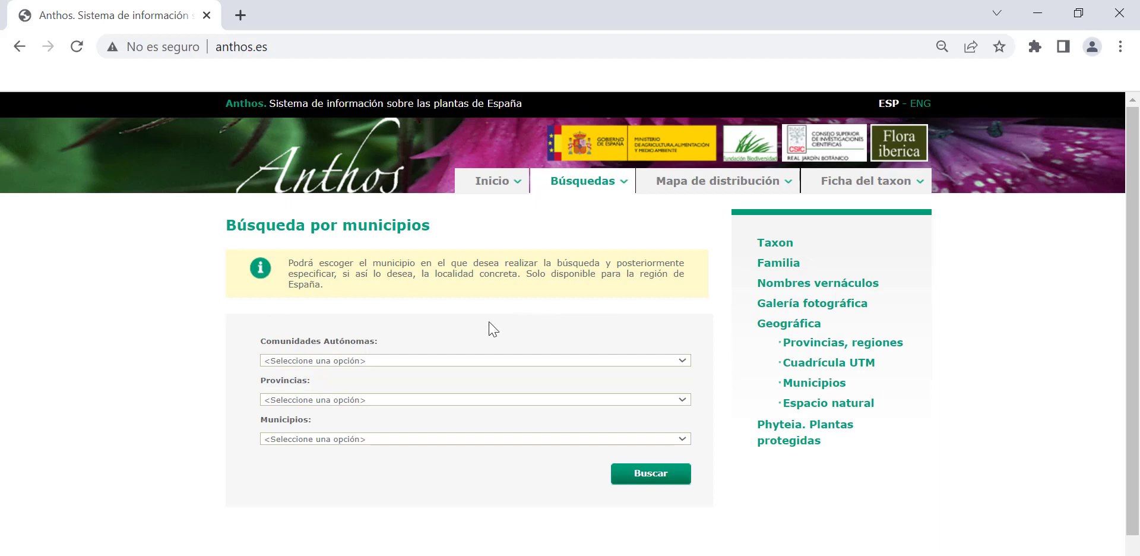
pyautogui.click(360, 360)
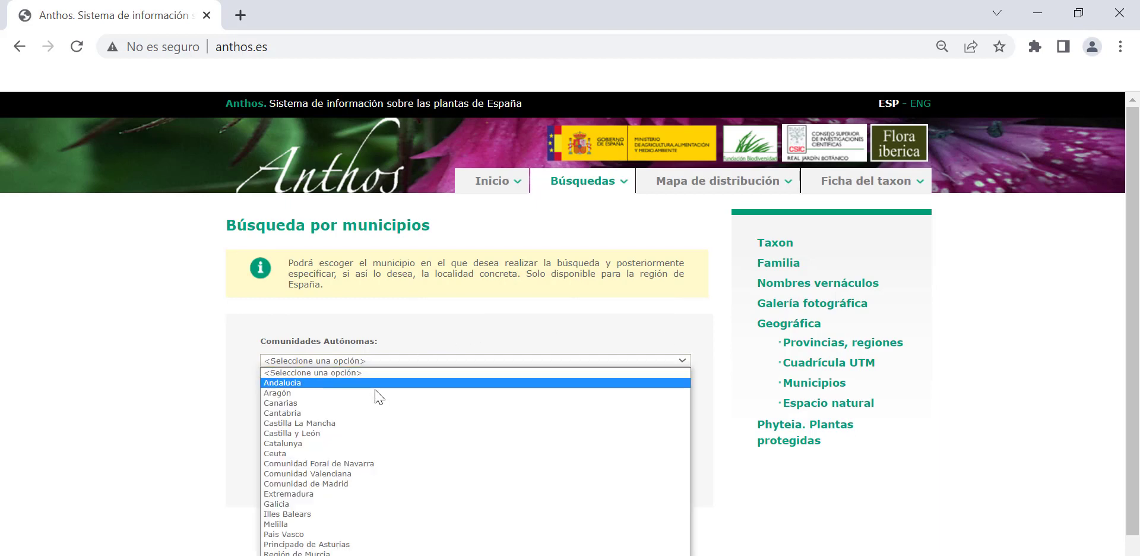
pyautogui.click(375, 383)
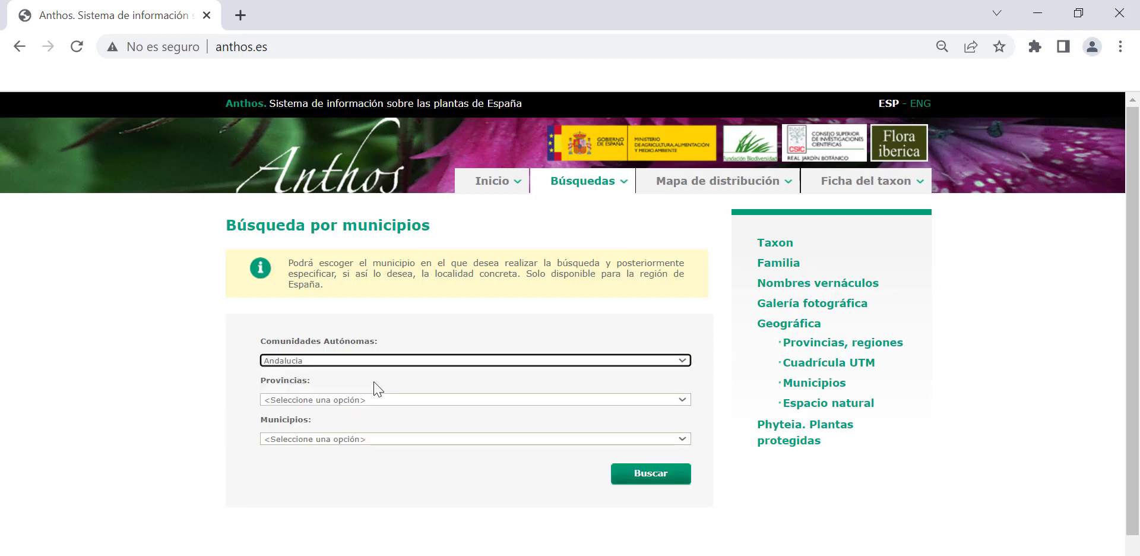
pyautogui.click(380, 400)
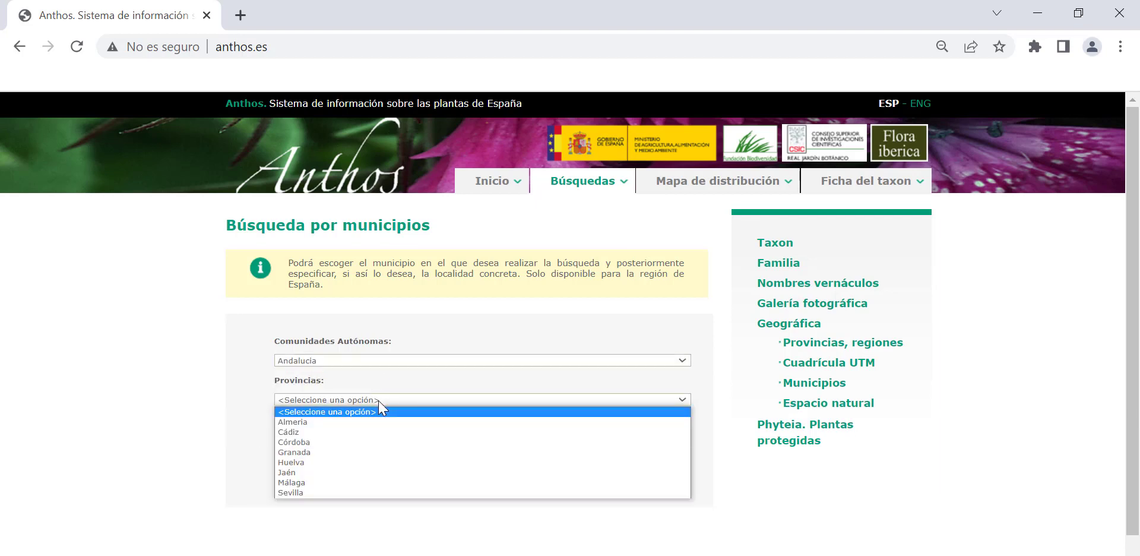
pyautogui.click(383, 444)
pyautogui.click(379, 441)
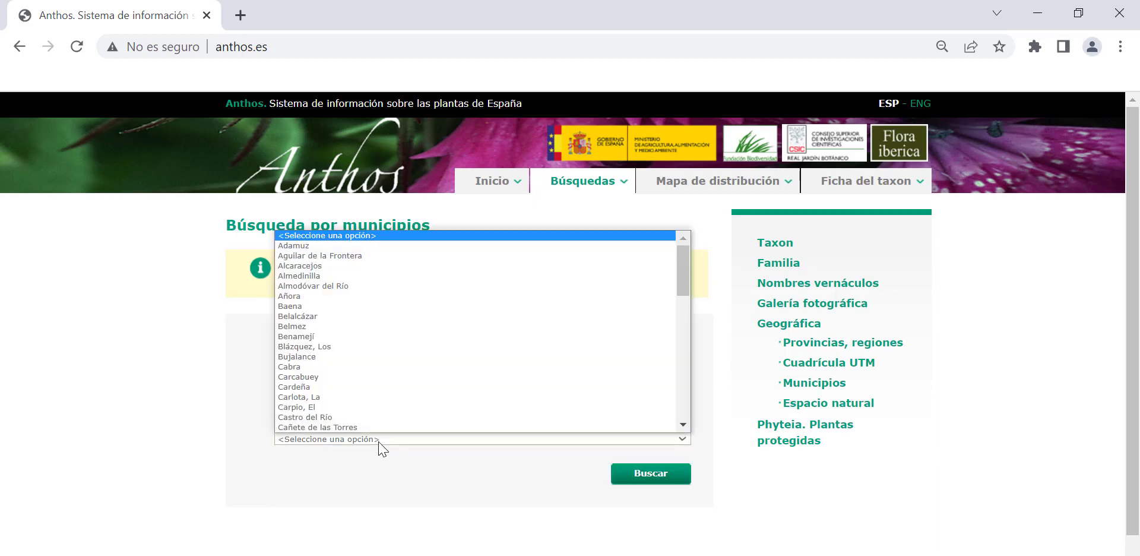
pyautogui.scroll(-10, 368, 364)
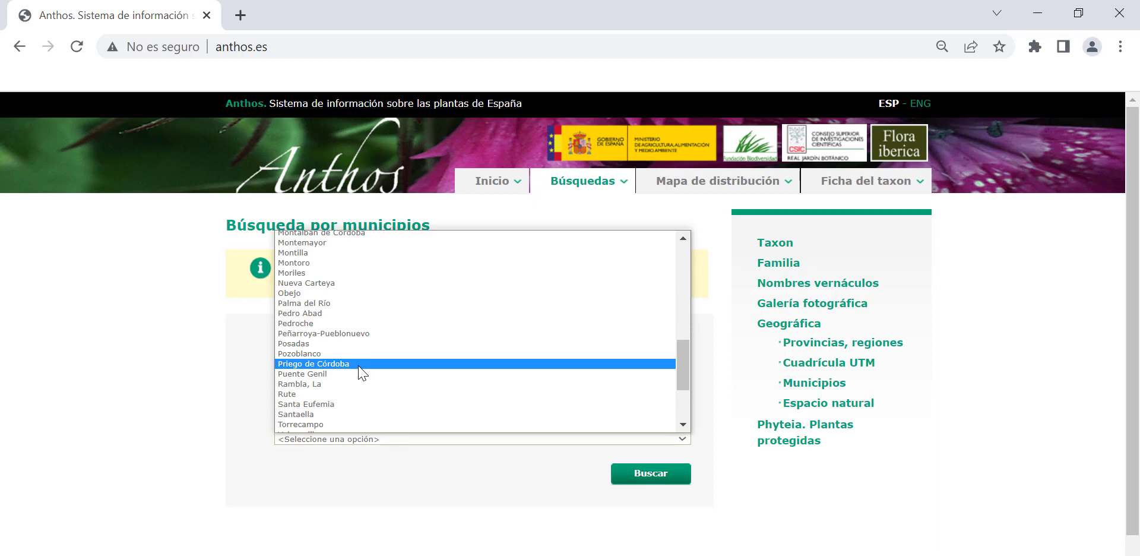
pyautogui.click(342, 324)
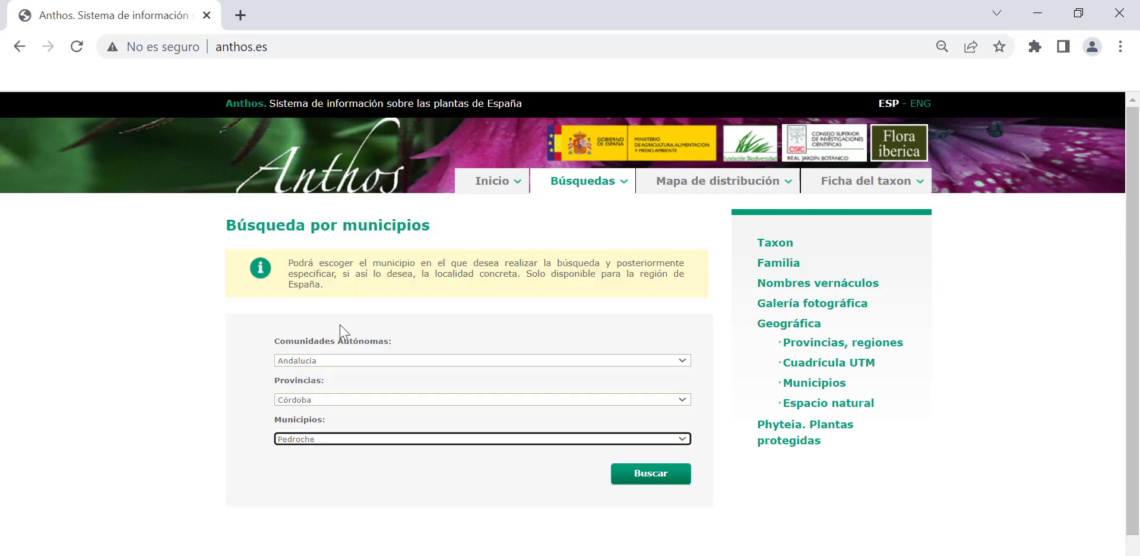
pyautogui.click(638, 478)
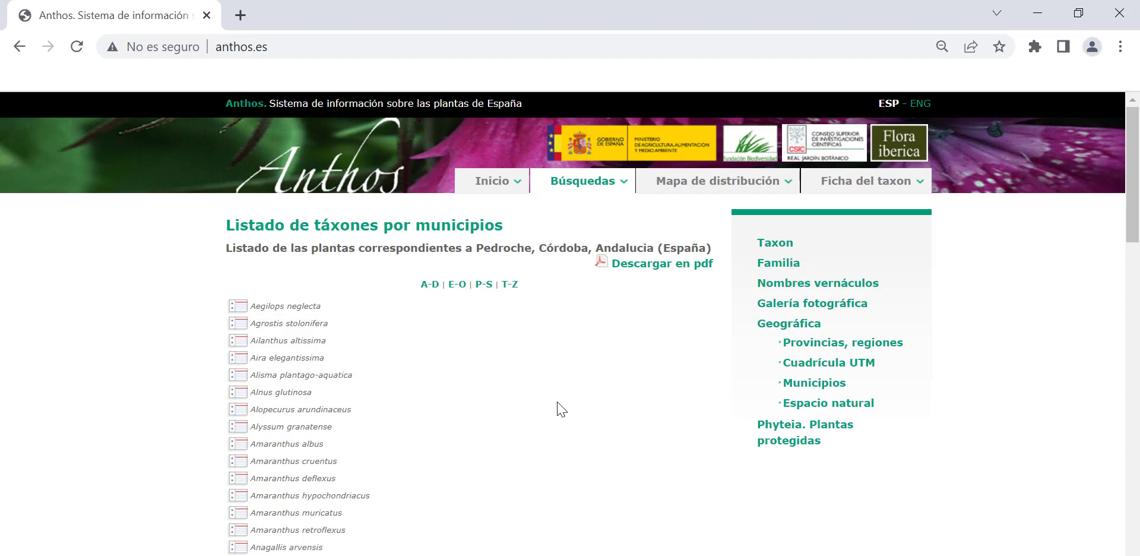
# Look through the A-D section of the taxa list for Pedroche and return to its beginning.
pyautogui.scroll(-10, 542, 389)
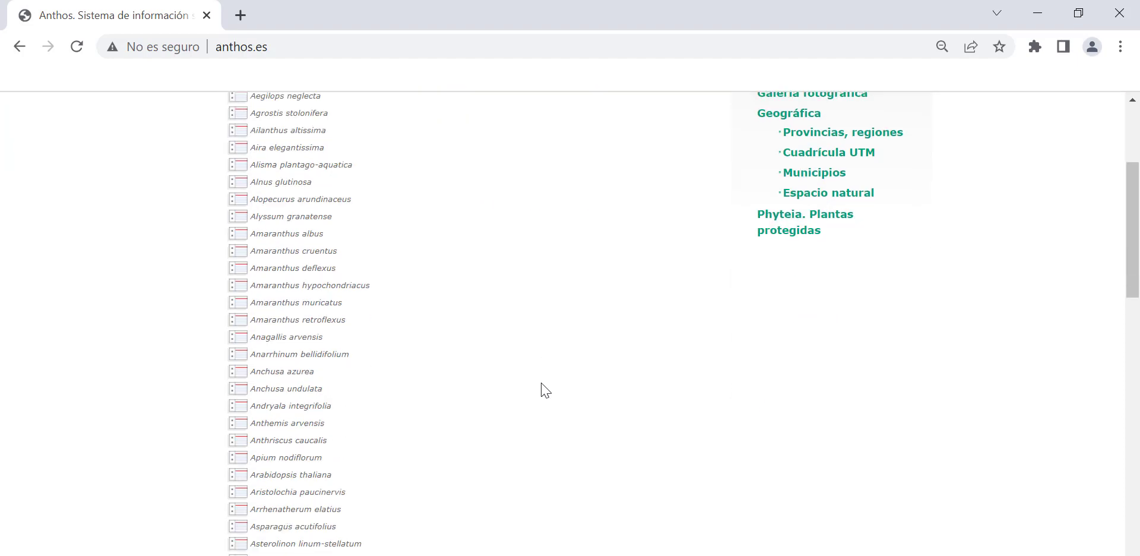
pyautogui.scroll(-10, 542, 390)
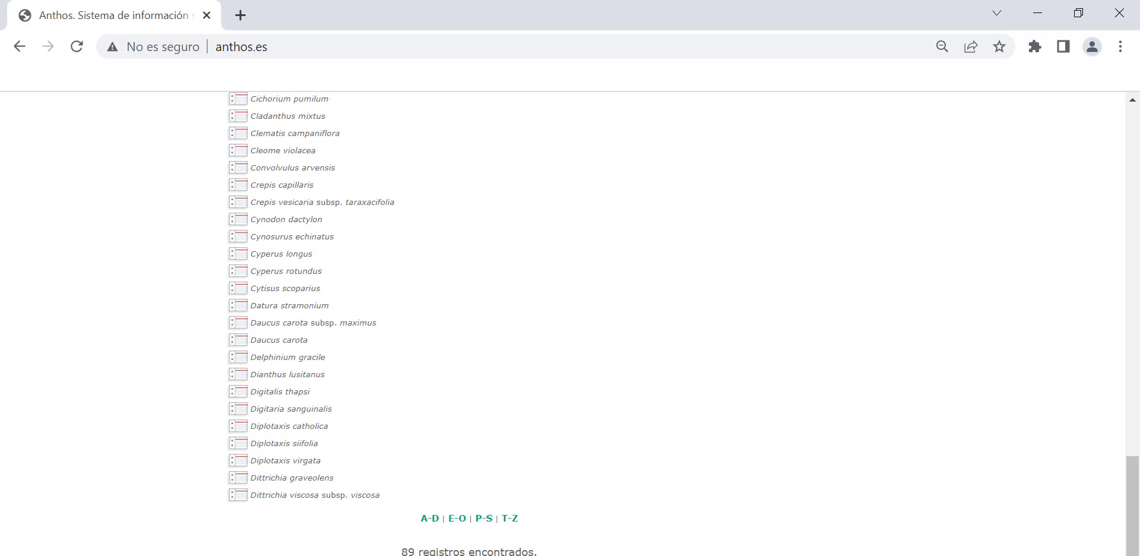
pyautogui.scroll(20, 533, 398)
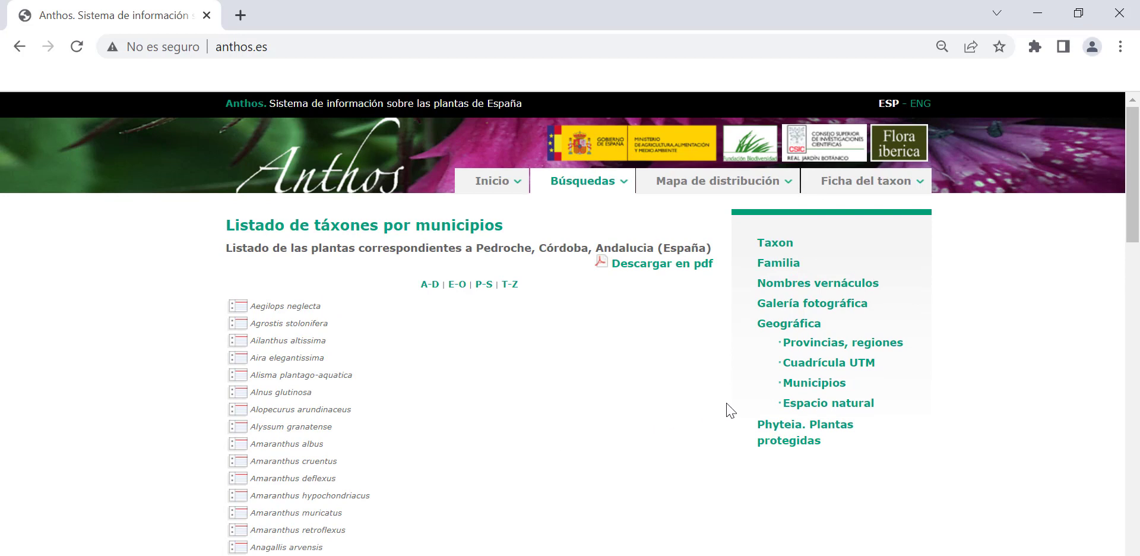
# Search by natural area for the plants of the Parque Natural Sierra de Hornachuelos in Córdoba, Andalucía.
pyautogui.click(811, 410)
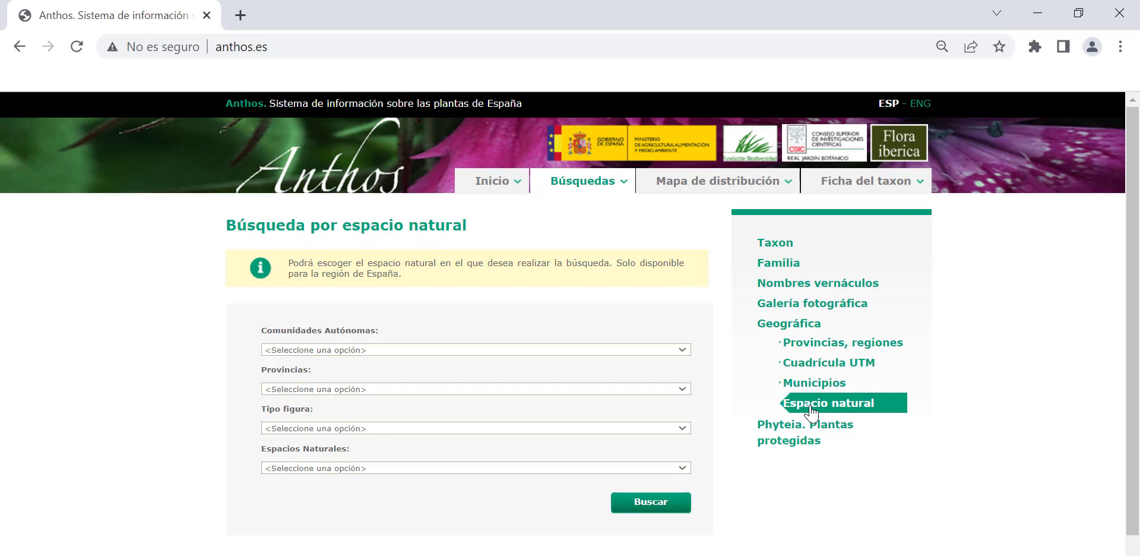
pyautogui.click(291, 350)
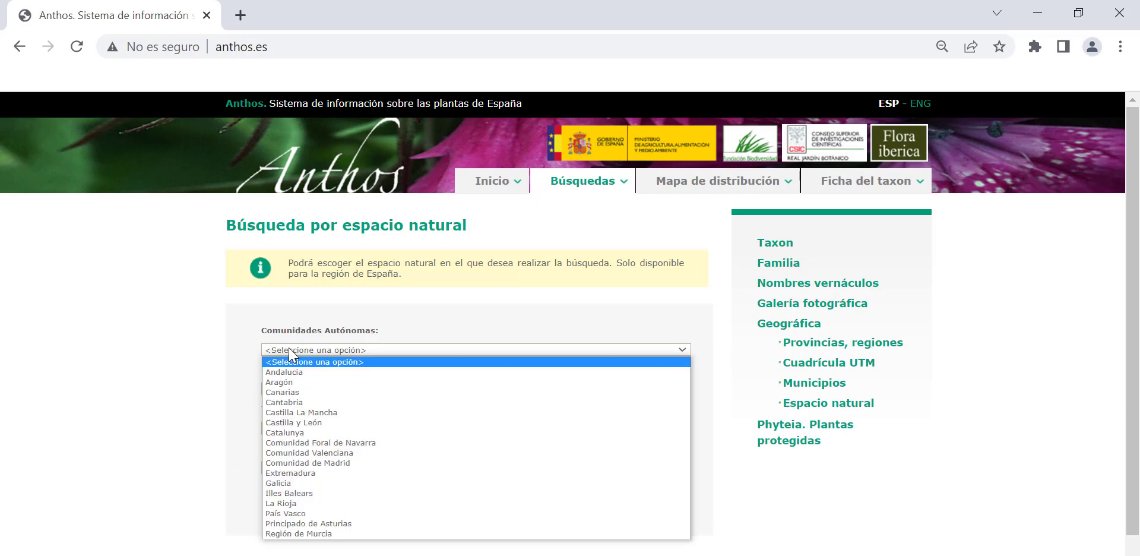
pyautogui.click(290, 371)
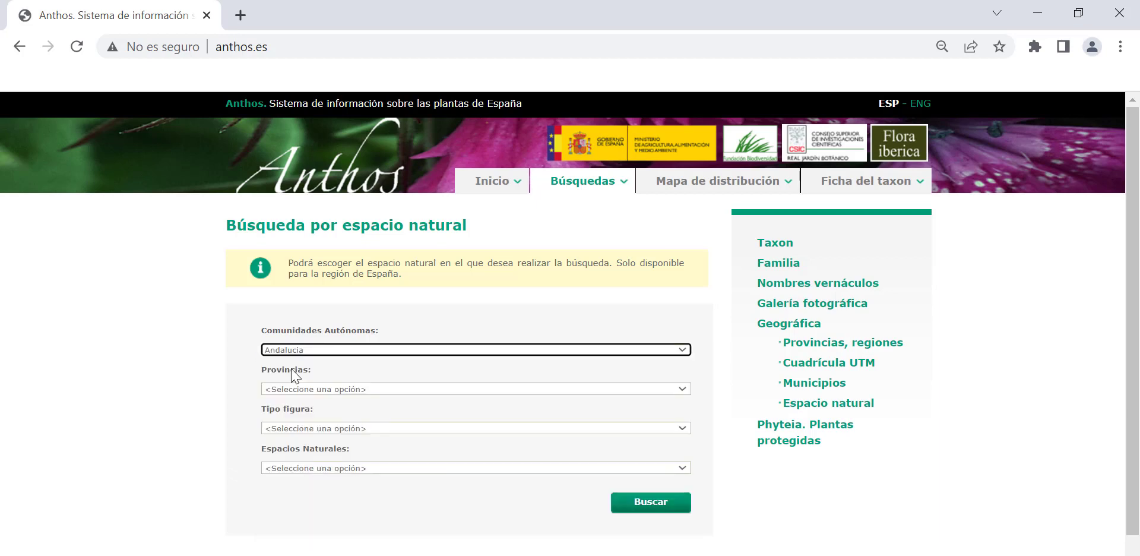
pyautogui.click(316, 390)
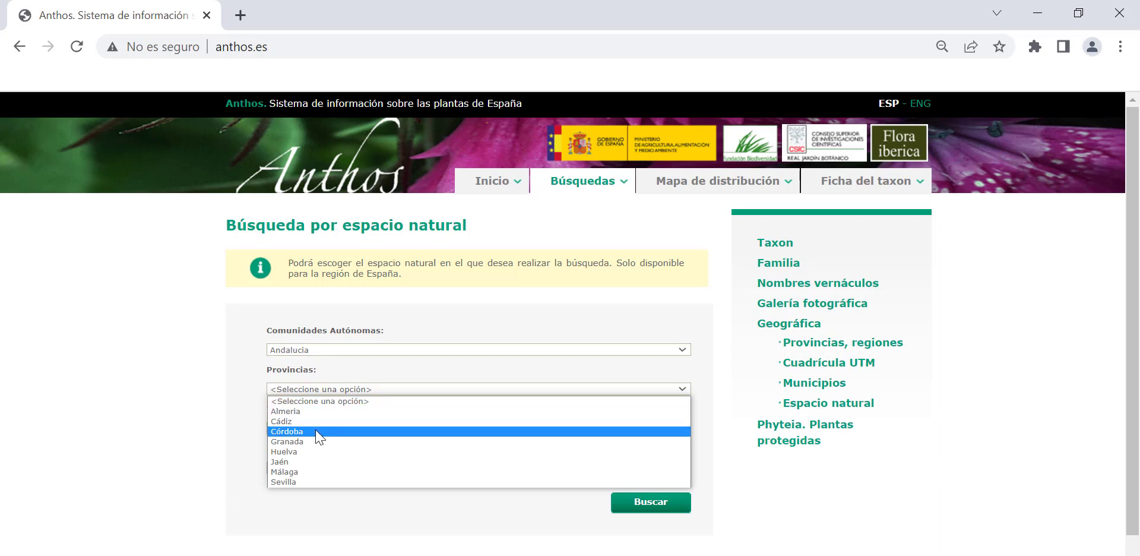
pyautogui.click(317, 432)
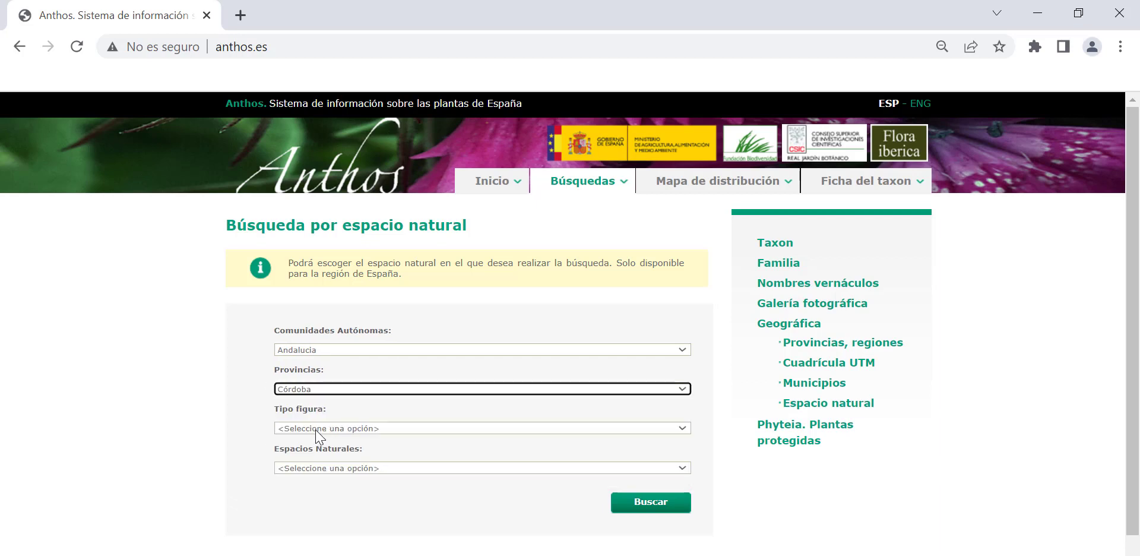
pyautogui.click(283, 429)
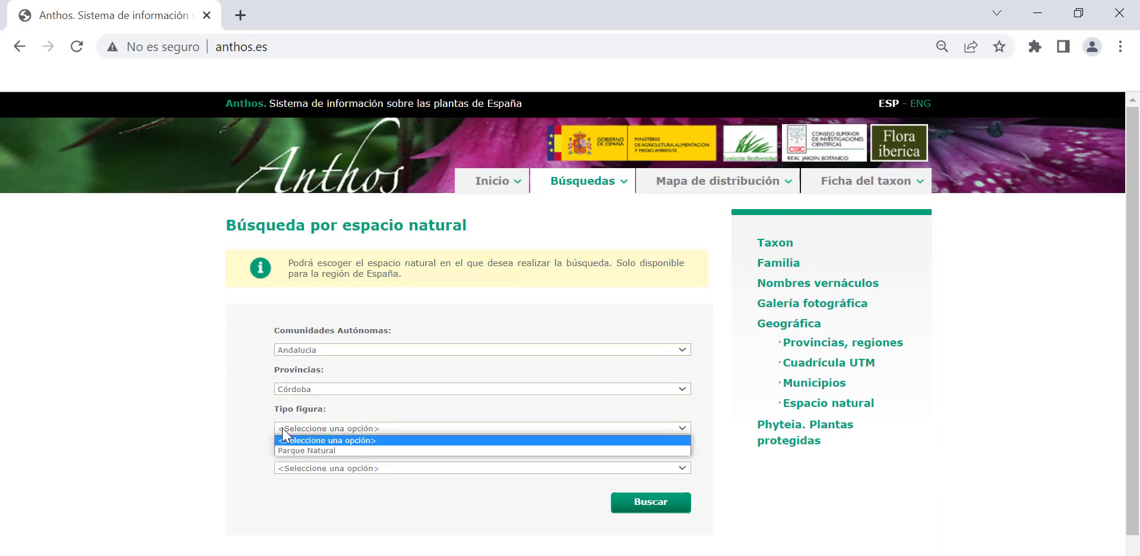
pyautogui.click(316, 451)
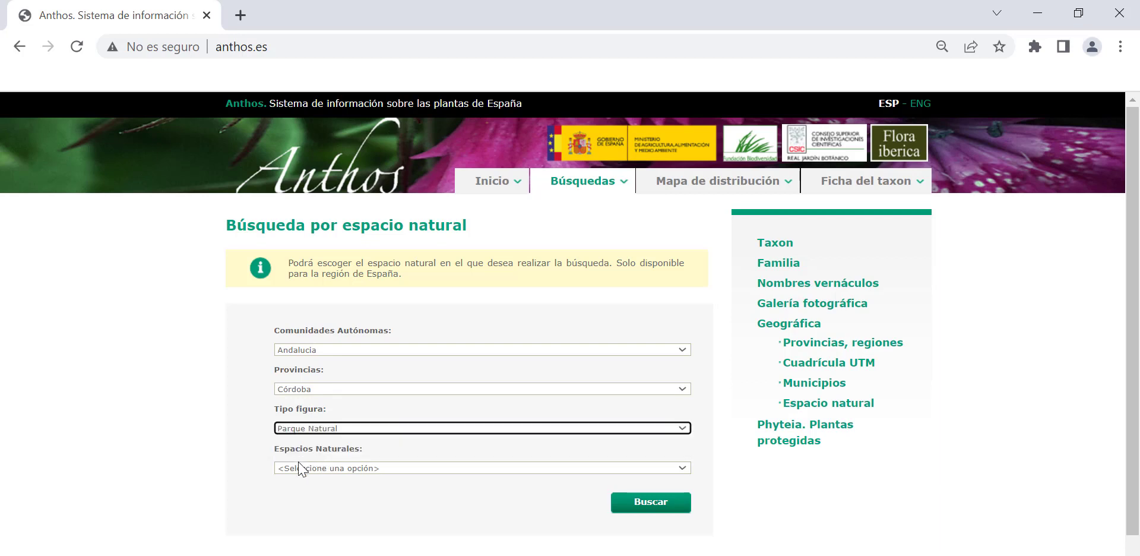
pyautogui.click(300, 468)
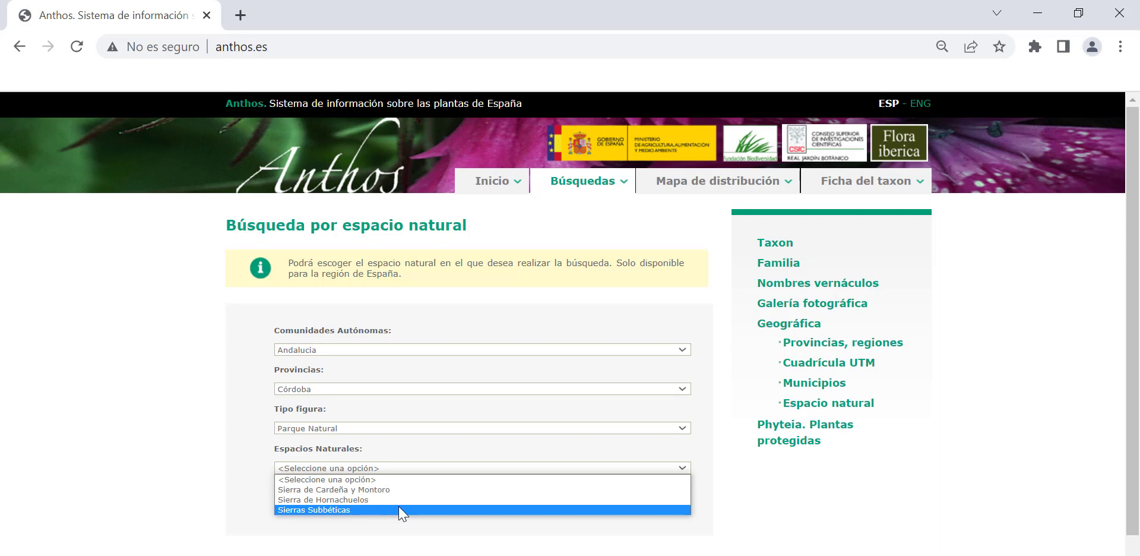
pyautogui.click(328, 500)
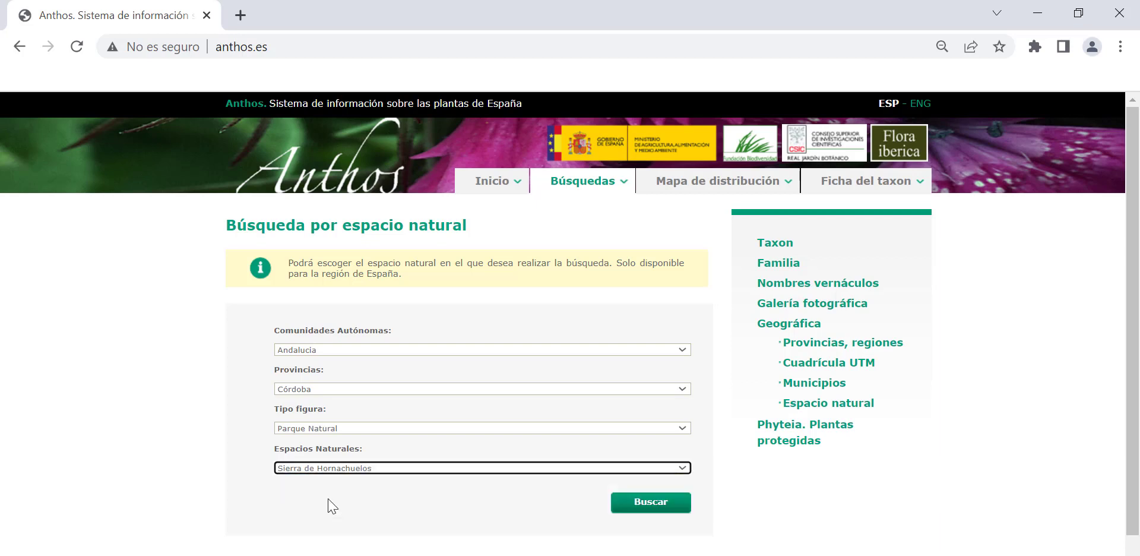
pyautogui.click(635, 509)
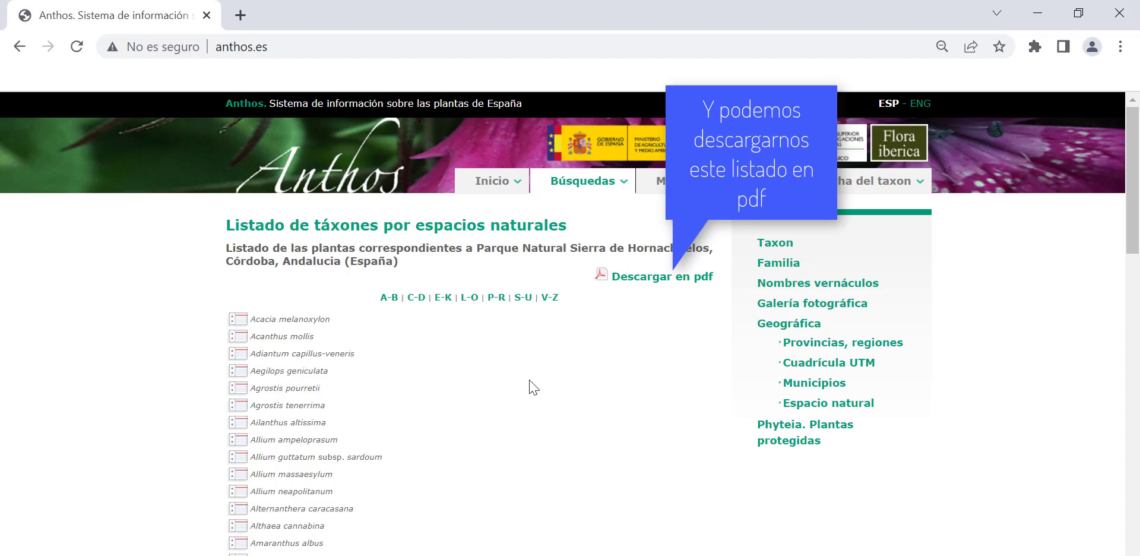
# Look through the A-B section of the taxa list for Sierra de Hornachuelos and return to its beginning.
pyautogui.scroll(-15, 533, 386)
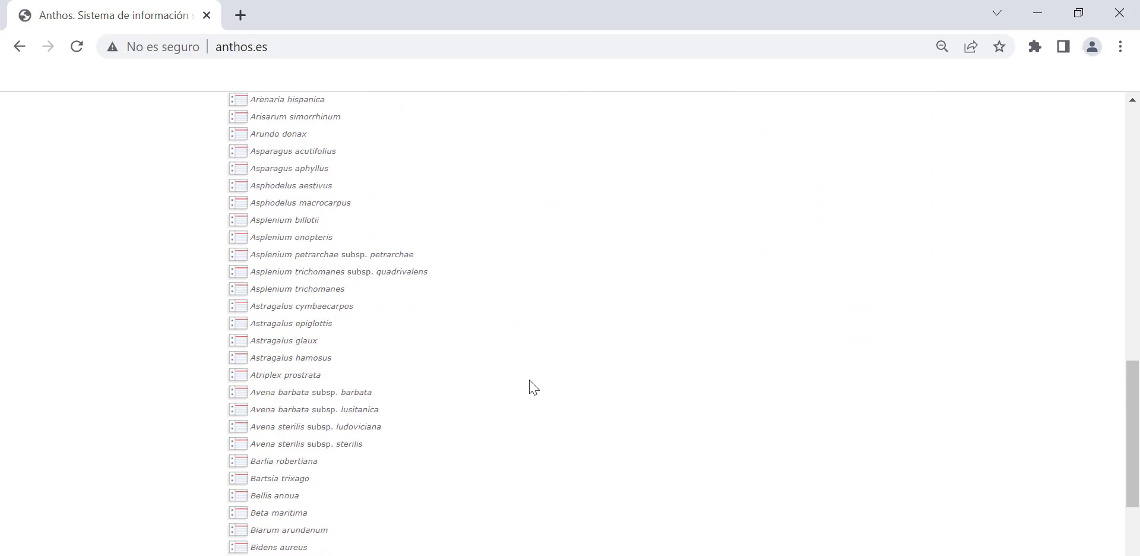
pyautogui.scroll(-5, 532, 386)
pyautogui.scroll(3, 532, 385)
pyautogui.scroll(-3, 532, 386)
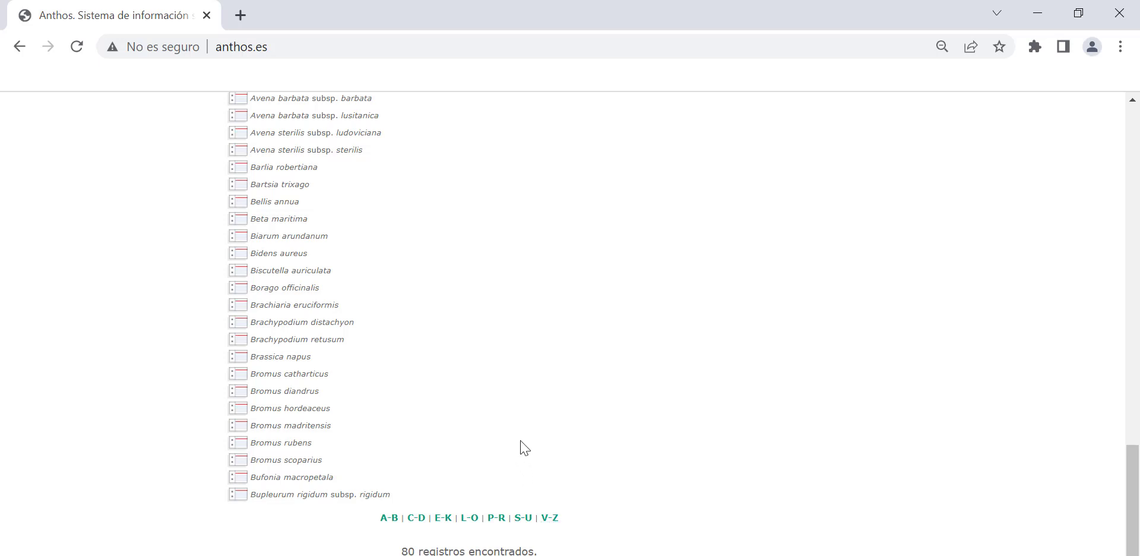
pyautogui.scroll(18, 535, 414)
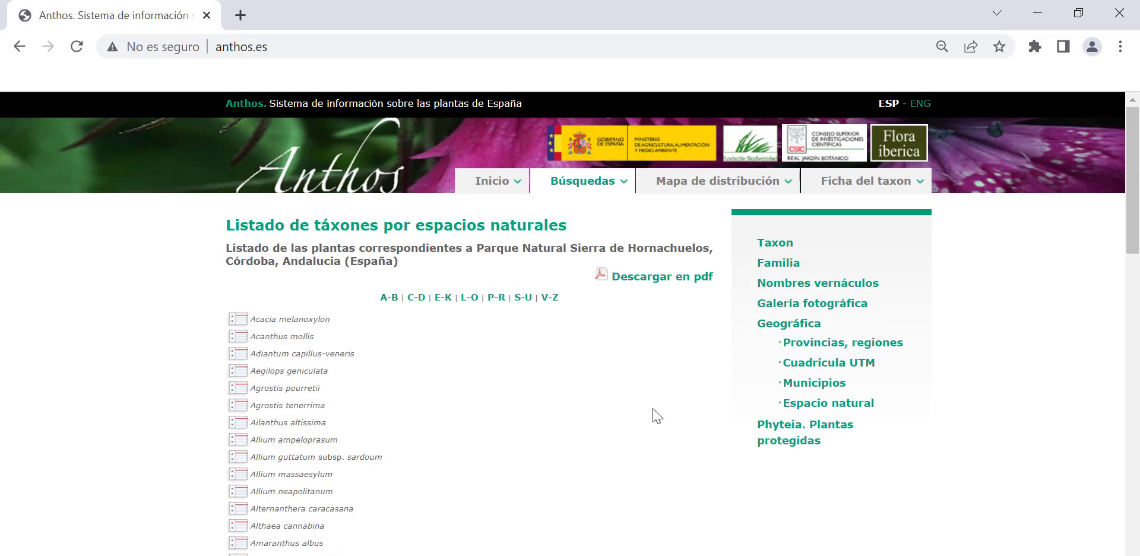
# Set up a natural area search for the Parque Nacional Sierra Nevada in Granada, Andalucía.
pyautogui.click(808, 409)
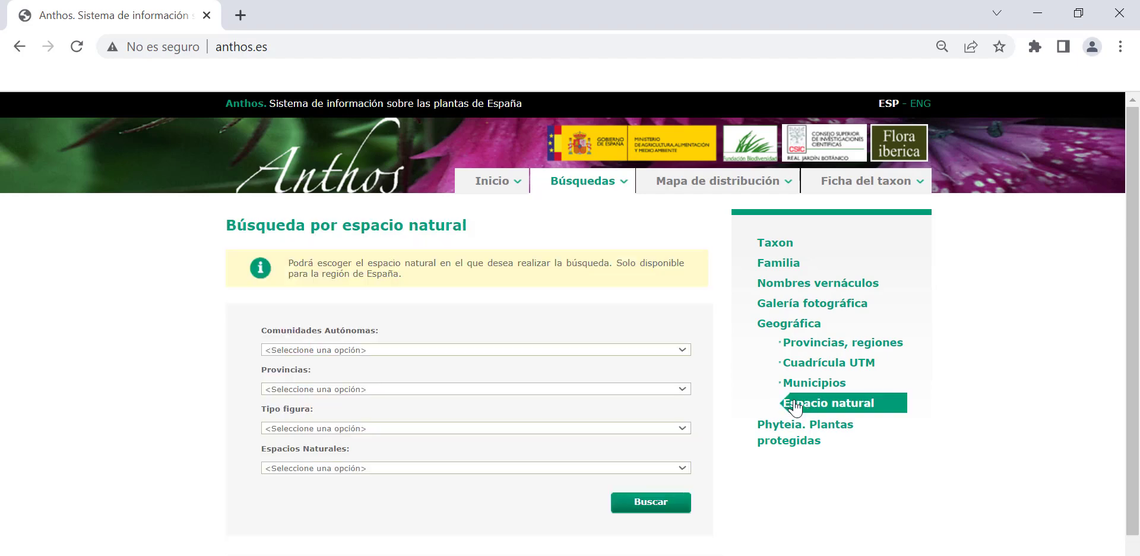
pyautogui.click(340, 351)
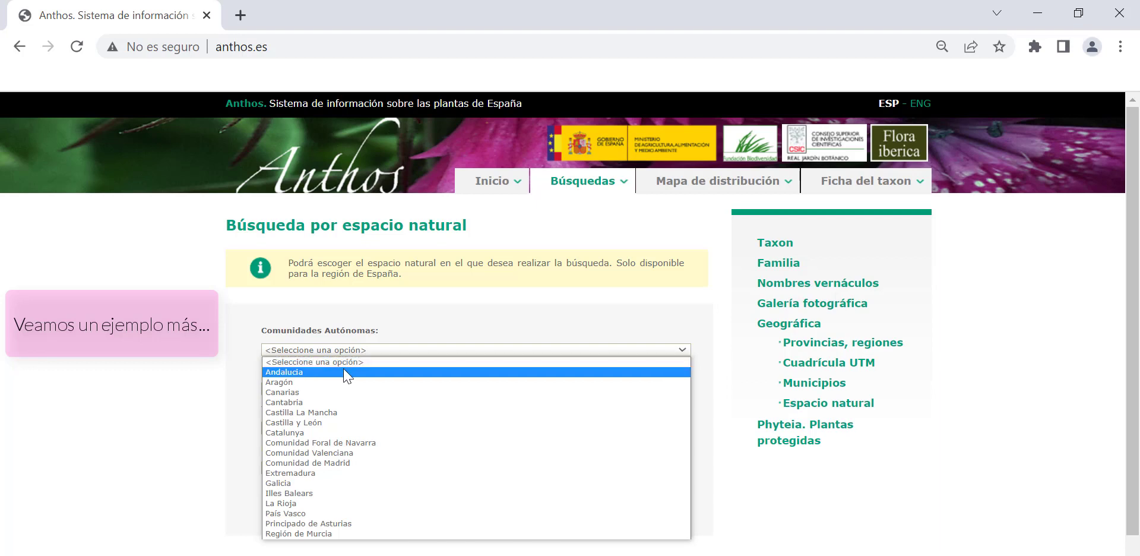
pyautogui.click(344, 371)
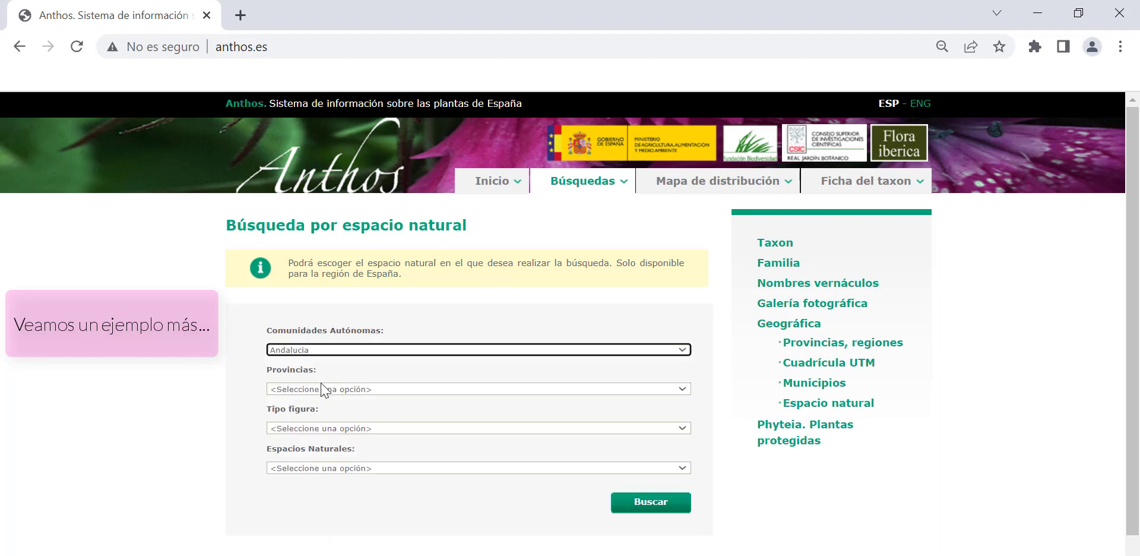
pyautogui.click(323, 389)
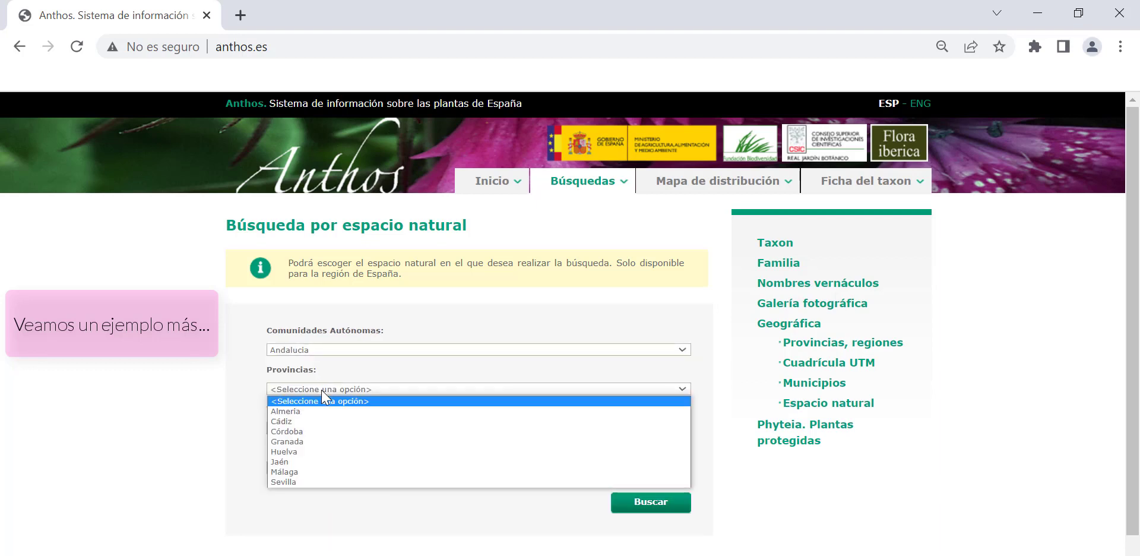
pyautogui.click(309, 440)
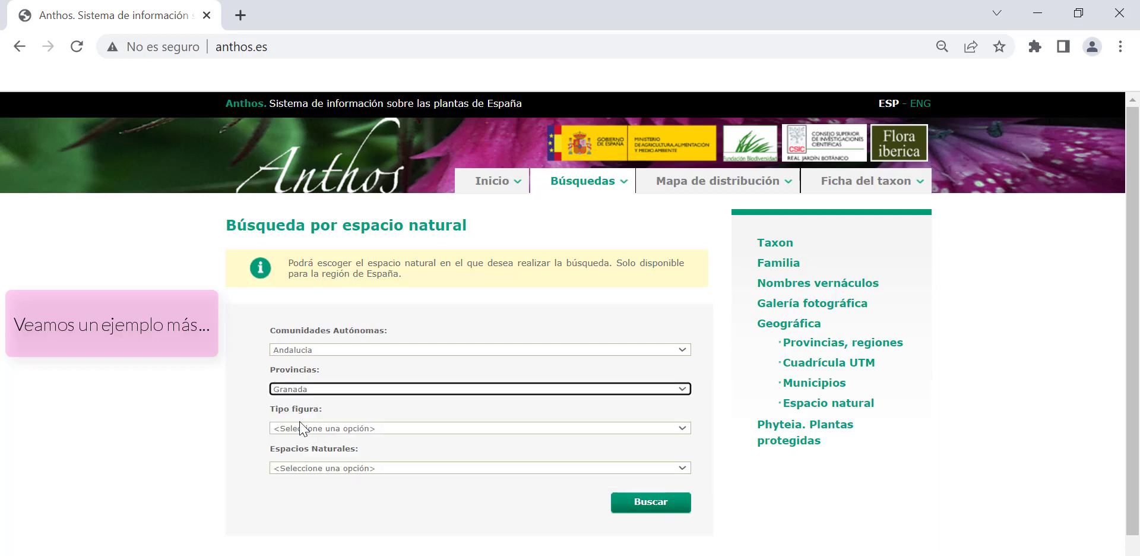
pyautogui.click(304, 427)
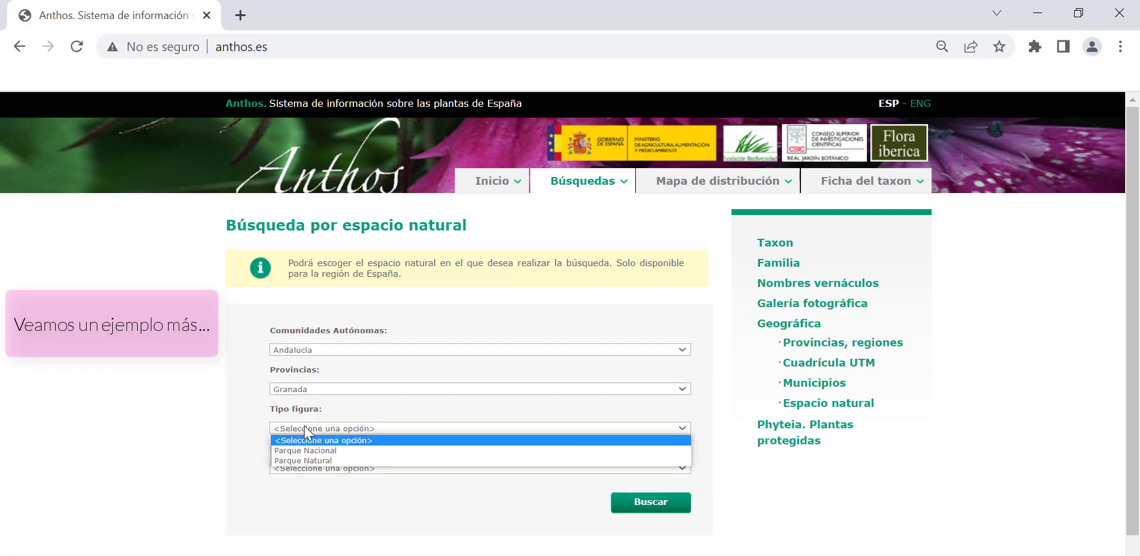
pyautogui.click(343, 452)
pyautogui.click(349, 468)
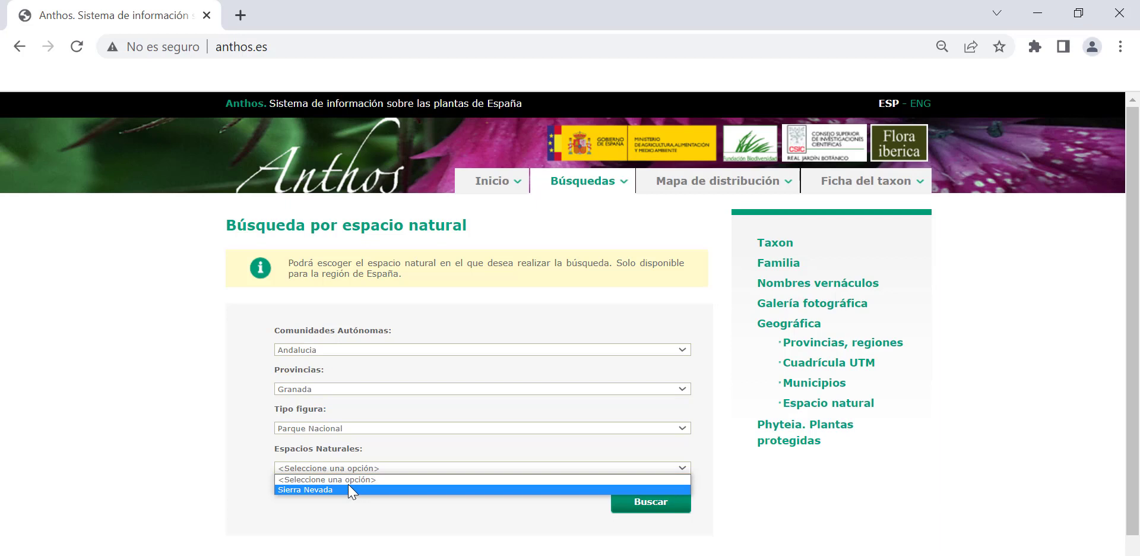
pyautogui.click(348, 489)
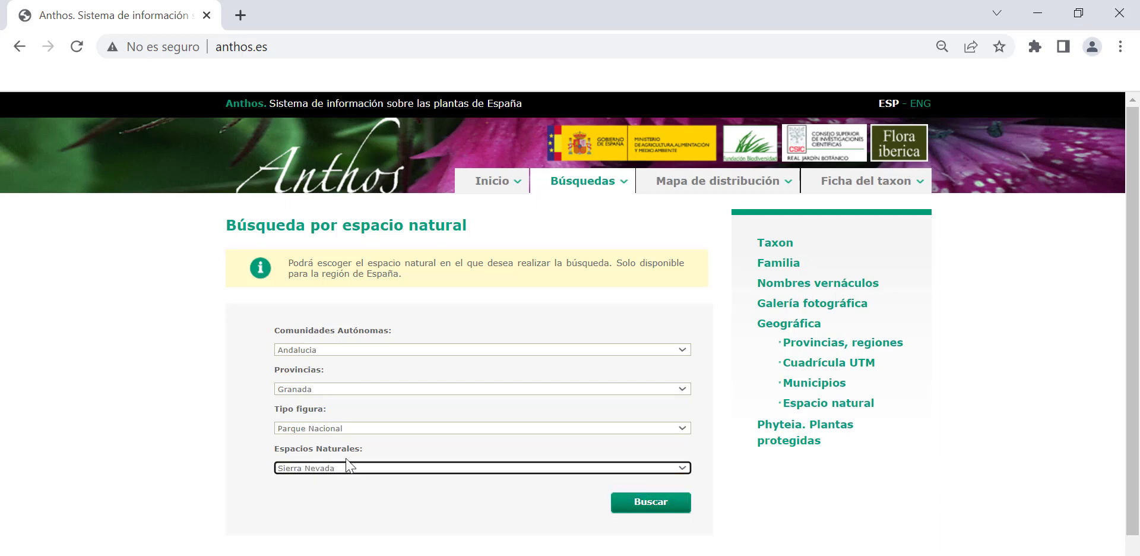
# Switch the figure type to Parque Natural and view the natural areas offered for Granada.
pyautogui.click(345, 429)
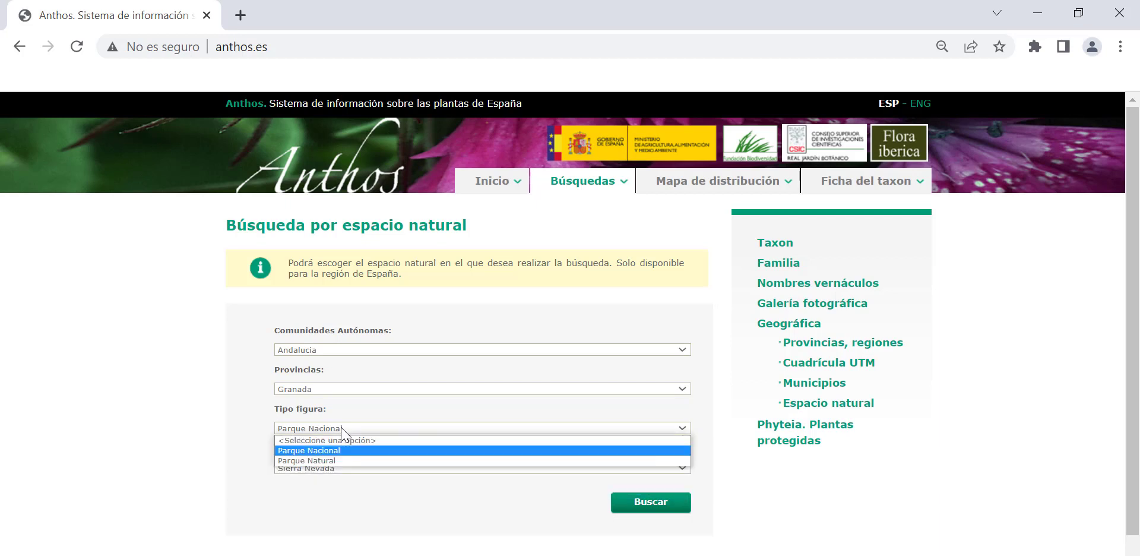
pyautogui.click(348, 461)
pyautogui.click(348, 467)
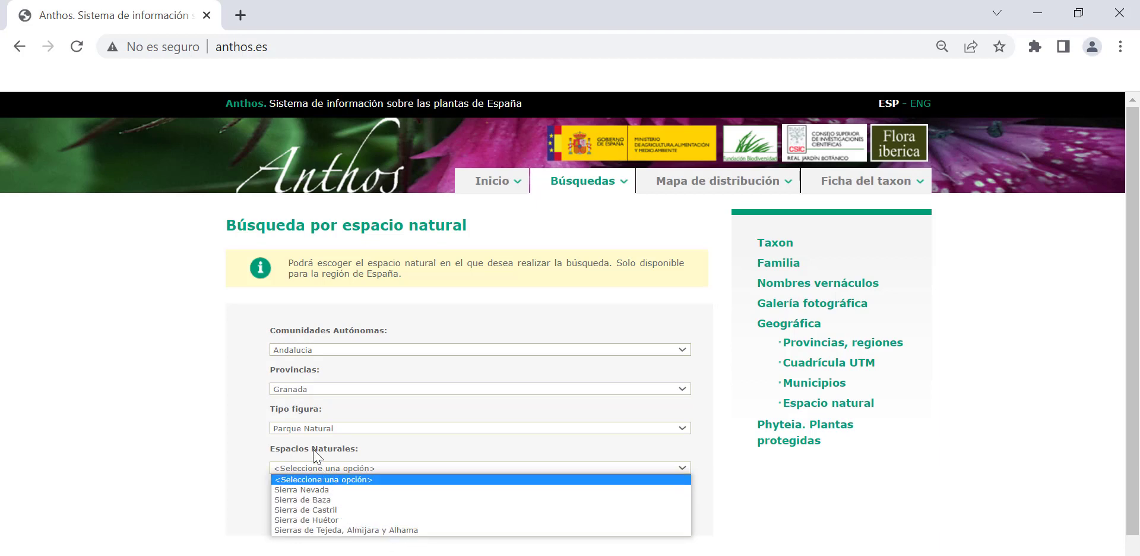
# Set the figure type back to Parque Nacional, choose Sierra Nevada and run the search for its plants.
pyautogui.click(309, 428)
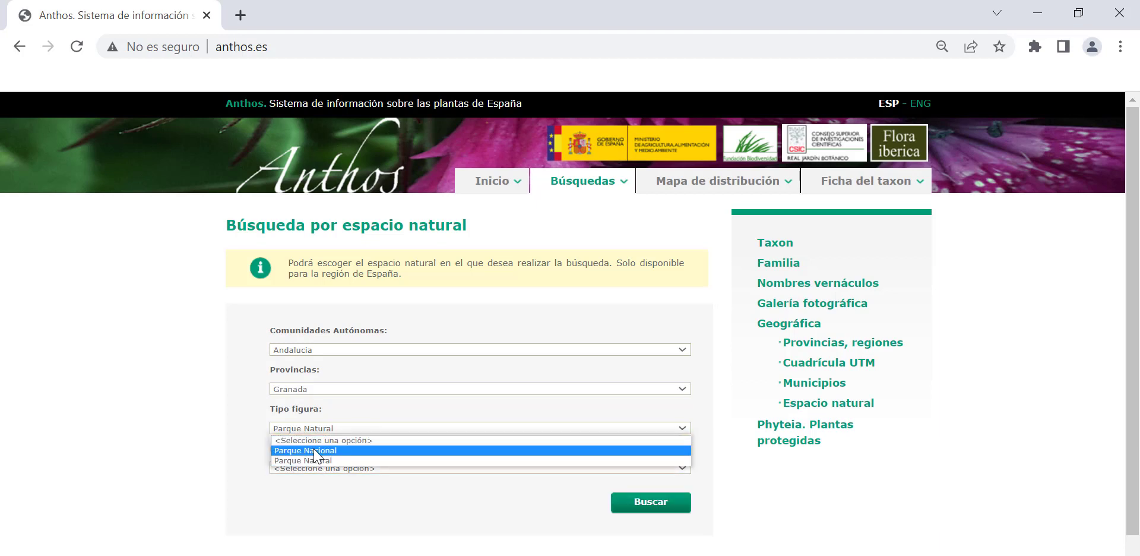
pyautogui.click(315, 450)
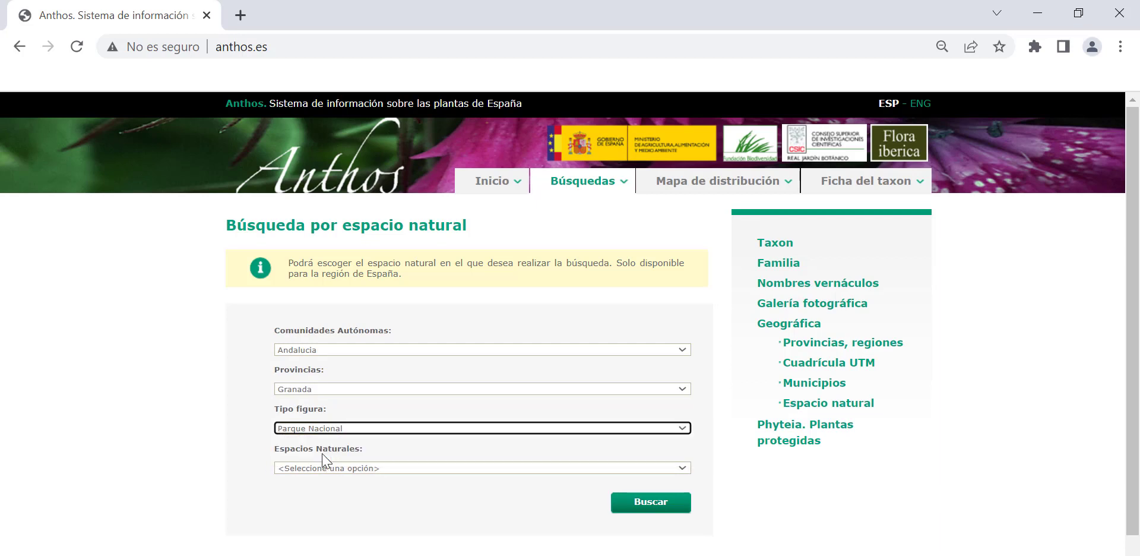
pyautogui.click(325, 468)
pyautogui.click(326, 489)
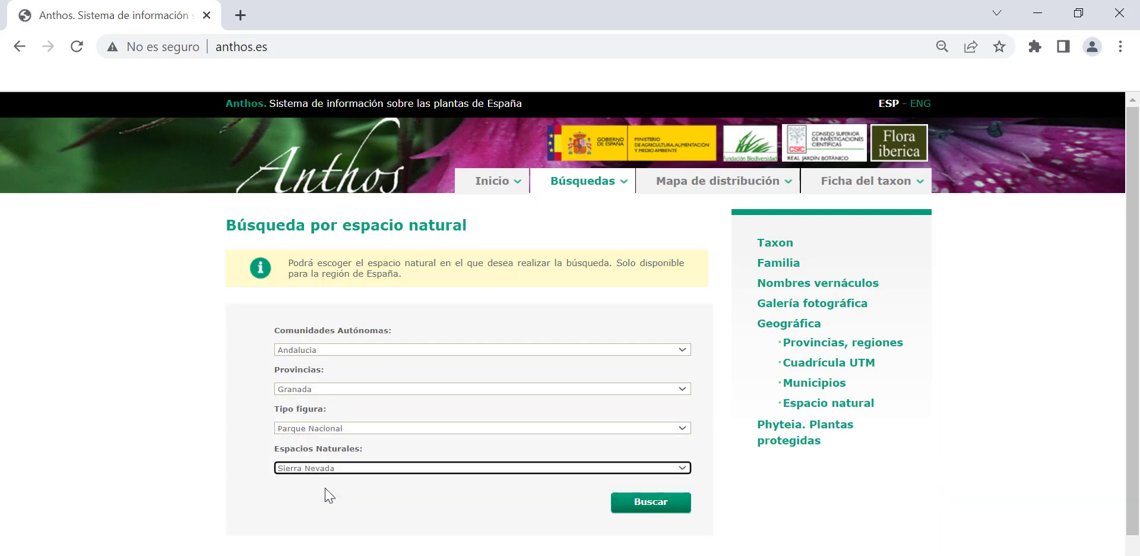
pyautogui.click(637, 506)
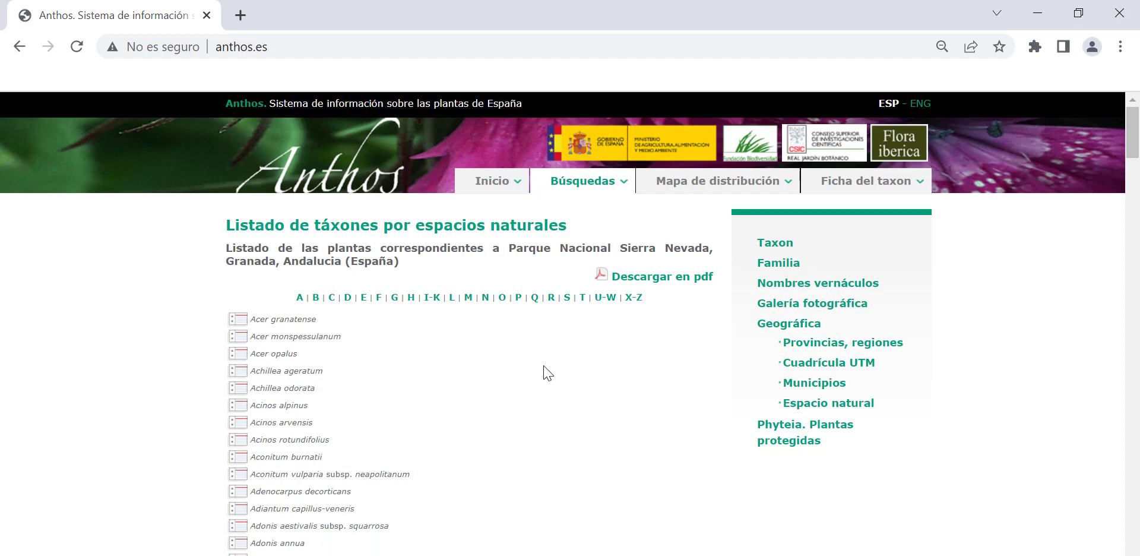
# Look through the A section of the taxa list for Sierra Nevada and return to its beginning.
pyautogui.scroll(-20, 547, 373)
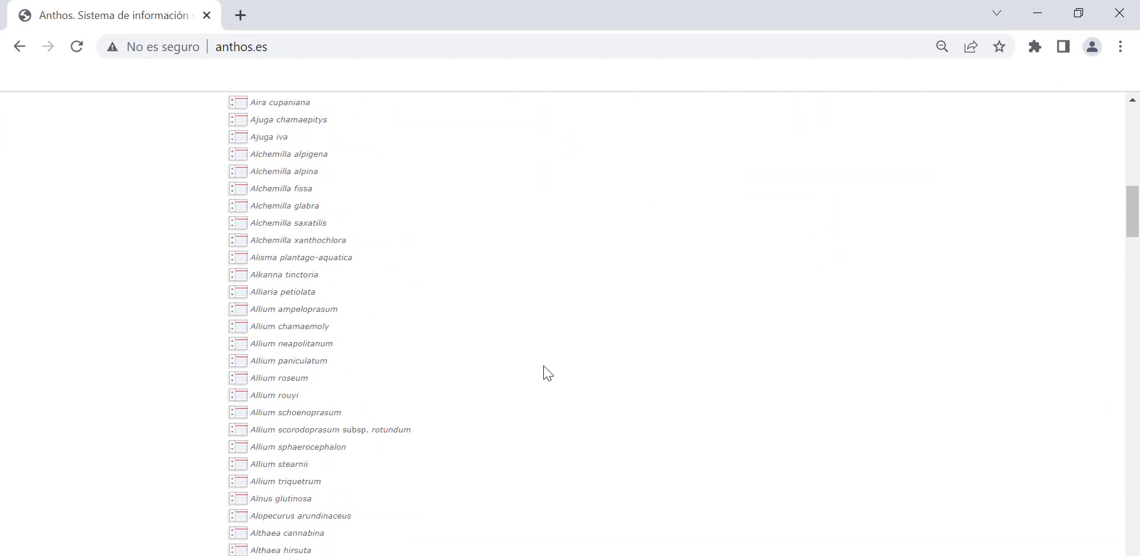
pyautogui.scroll(-20, 547, 373)
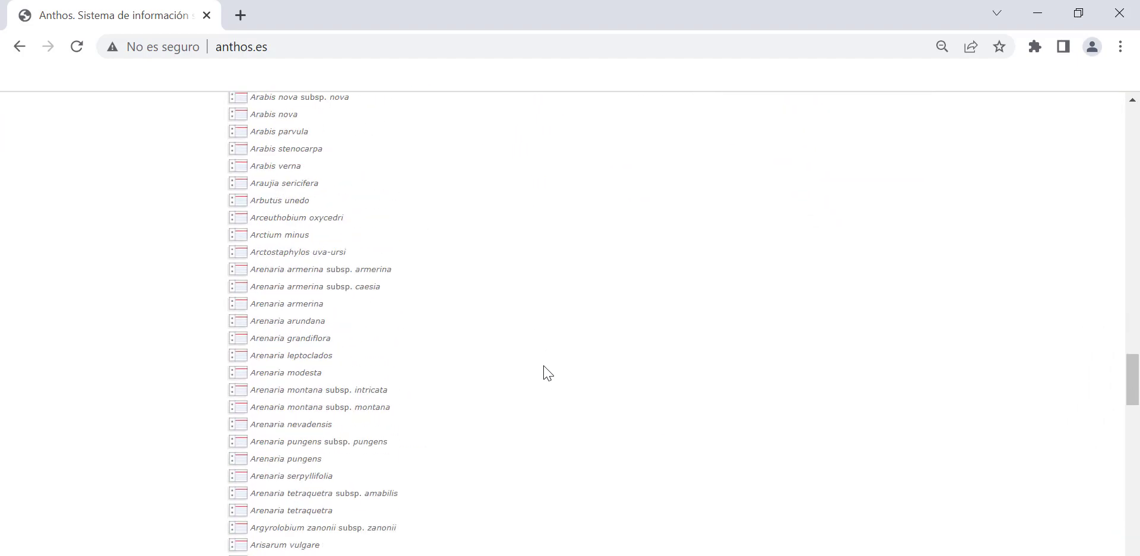
pyautogui.scroll(-20, 547, 372)
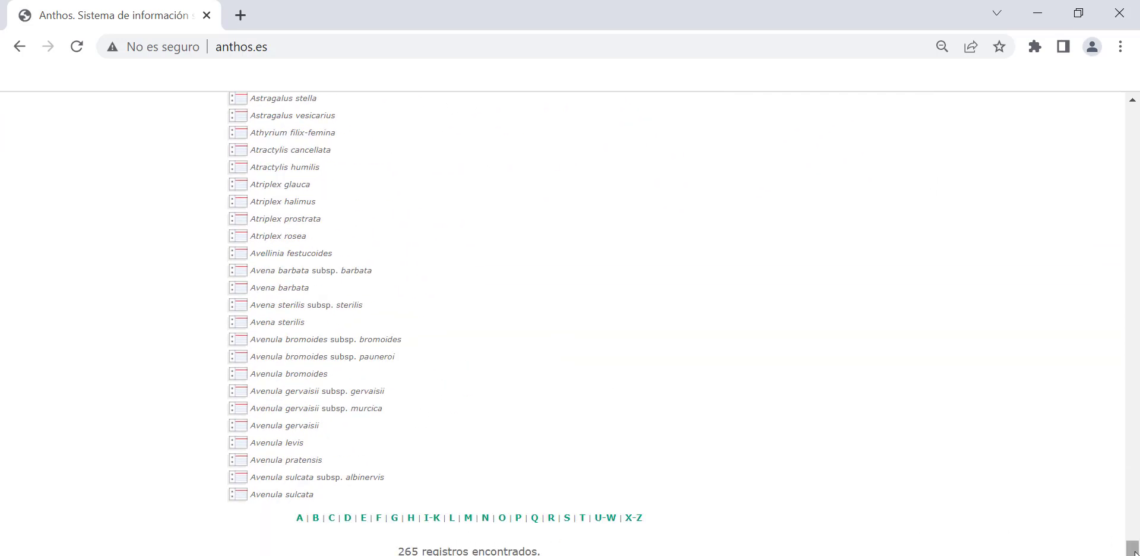
pyautogui.moveTo(1133, 551); pyautogui.dragTo(1084, 114)
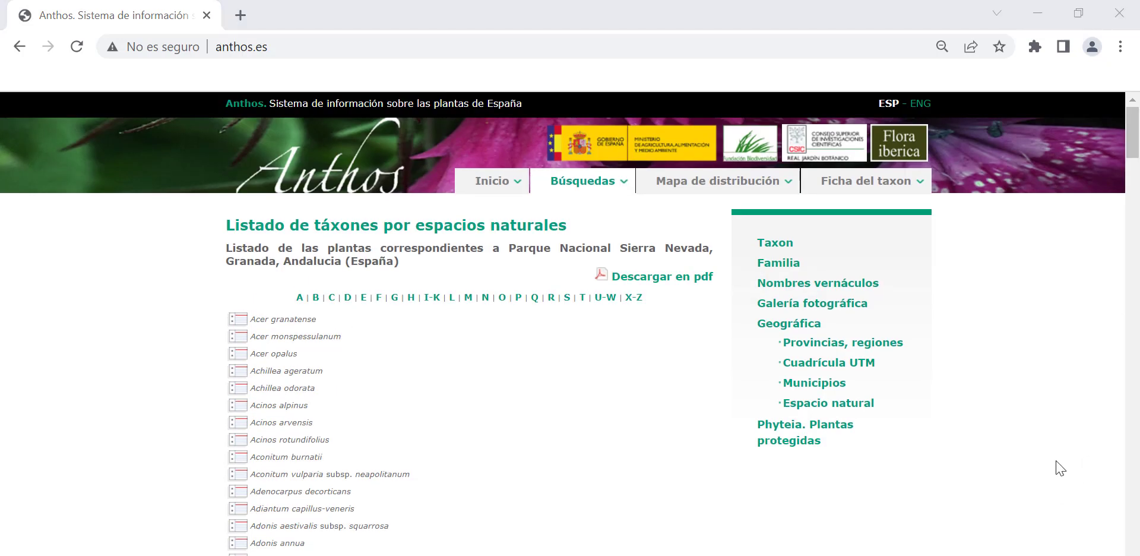
# Search Phyteia for the protected species Abies pinsapo and open its protection and conservation data.
pyautogui.click(793, 433)
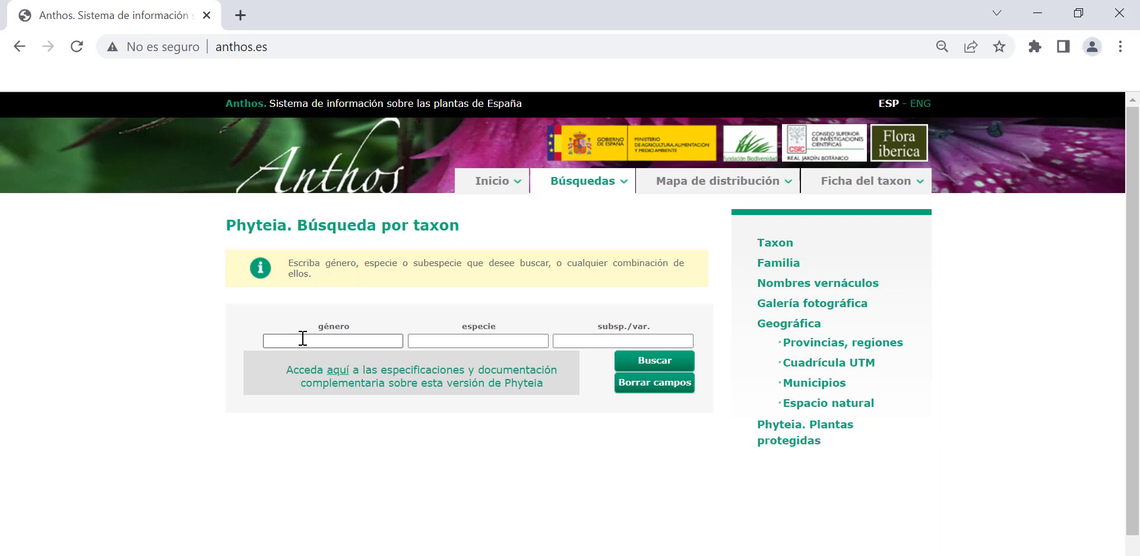
pyautogui.click(303, 337)
pyautogui.write('Abies')
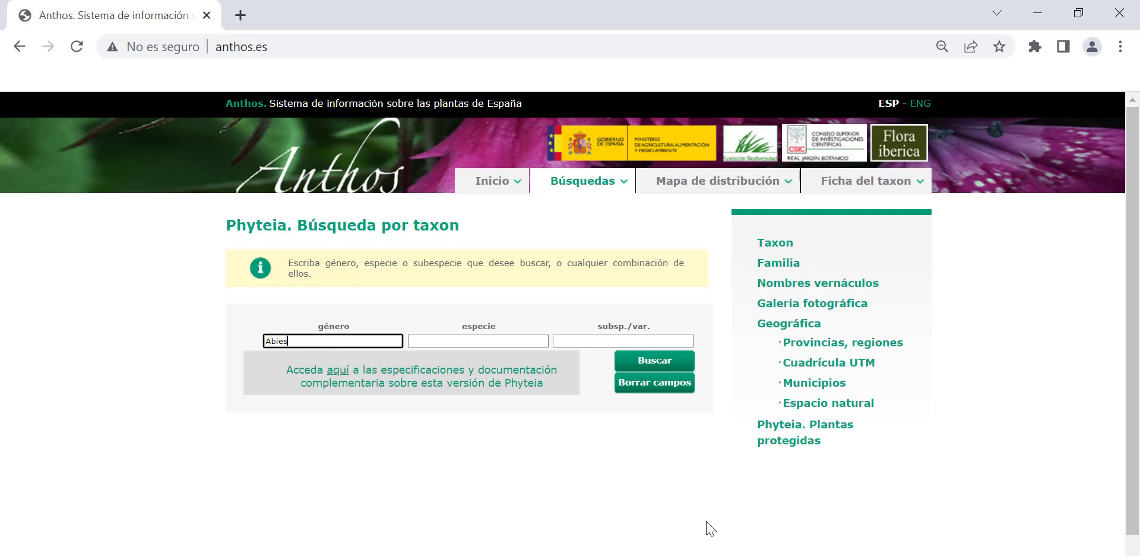
pyautogui.press('Tab')
pyautogui.write('pinsapo')
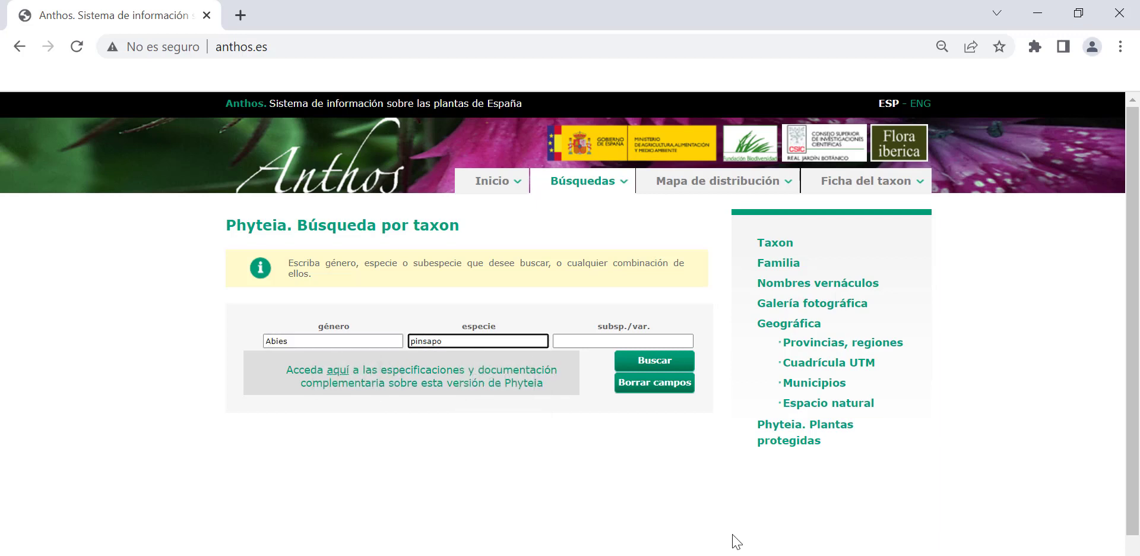
pyautogui.click(658, 360)
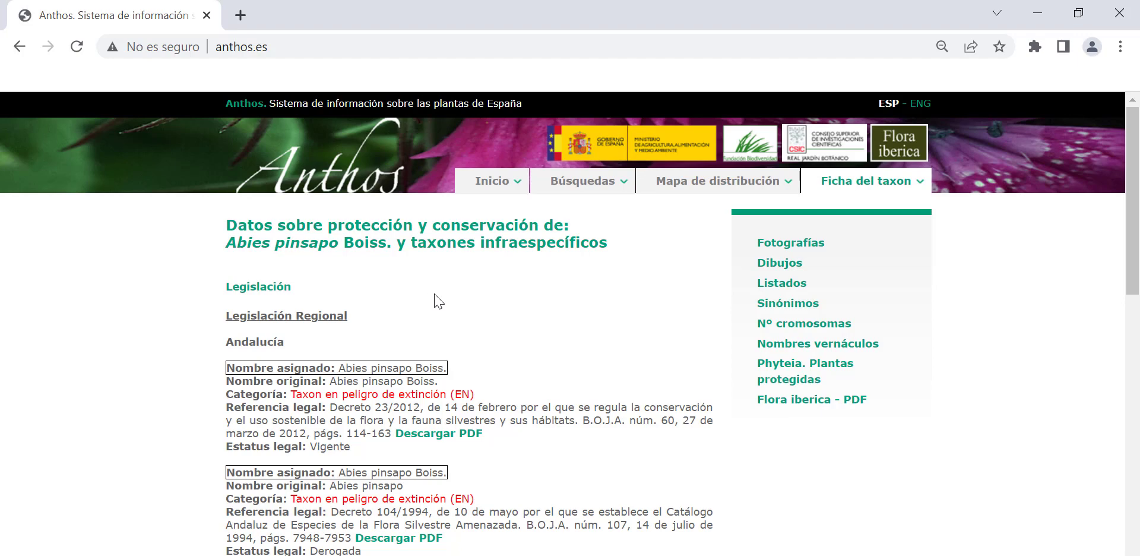
# Review the regional legislation and the national and regional red lists for Abies pinsapo, and return to the start of the record.
pyautogui.scroll(-1, 436, 297)
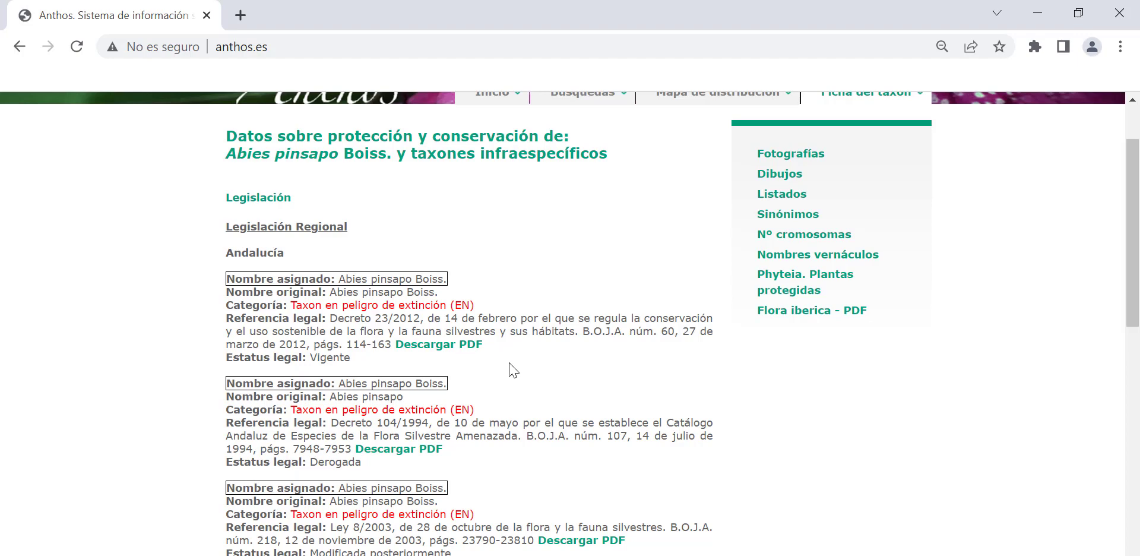
pyautogui.scroll(-4, 514, 369)
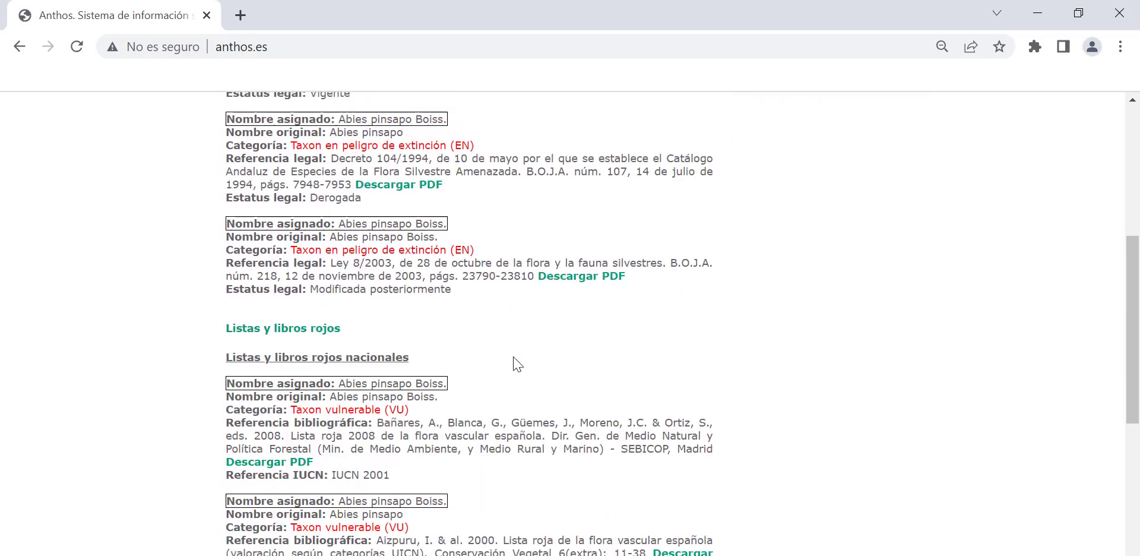
pyautogui.scroll(-1, 519, 328)
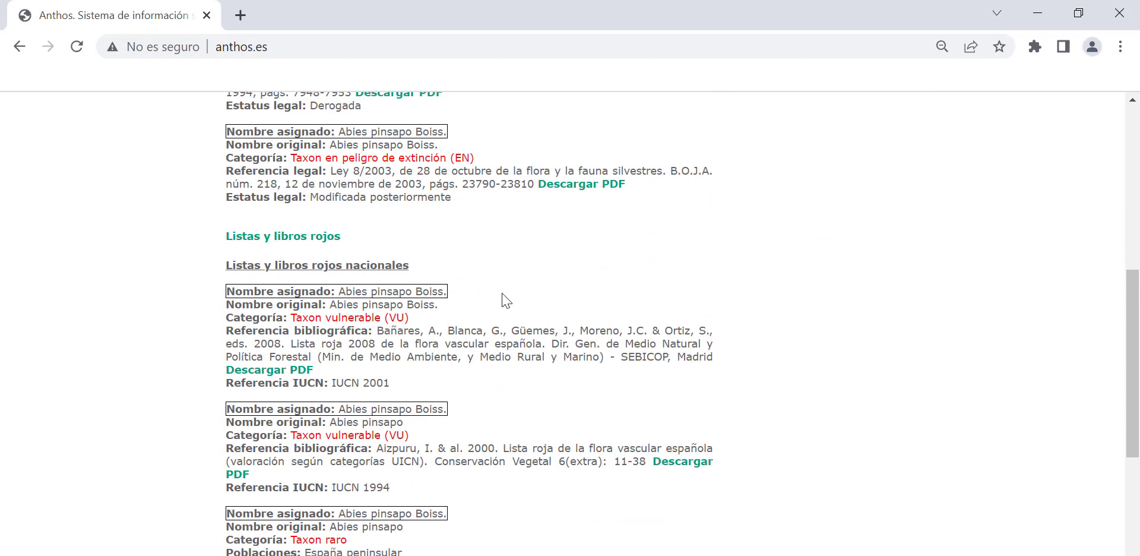
pyautogui.scroll(-3, 506, 300)
pyautogui.scroll(-3, 509, 300)
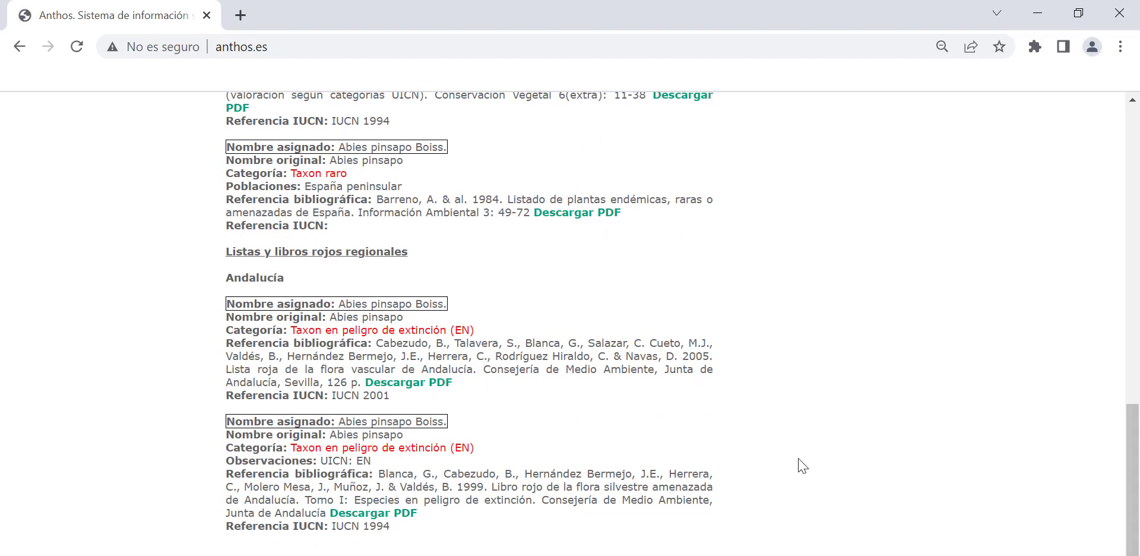
pyautogui.moveTo(1135, 486); pyautogui.dragTo(1135, 193)
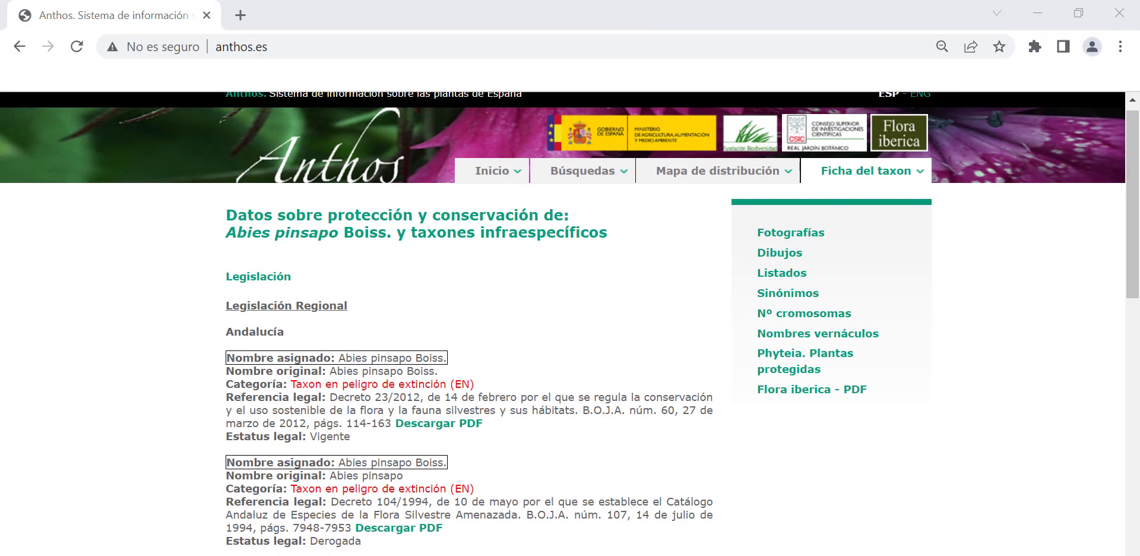
# Return to the searches and look up the taxa with the vernacular name manzanilla.
pyautogui.click(590, 173)
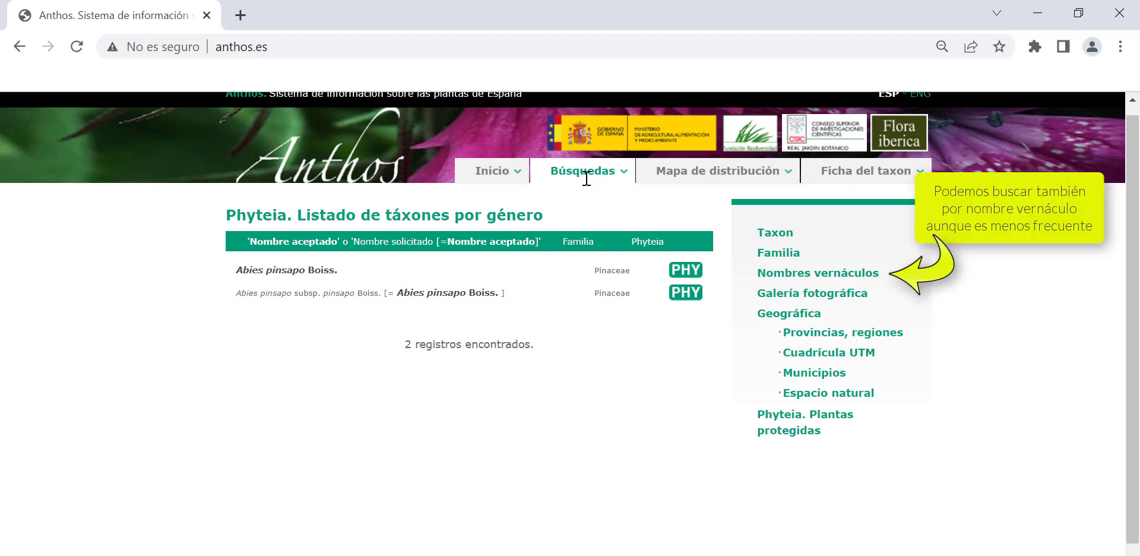
pyautogui.click(766, 275)
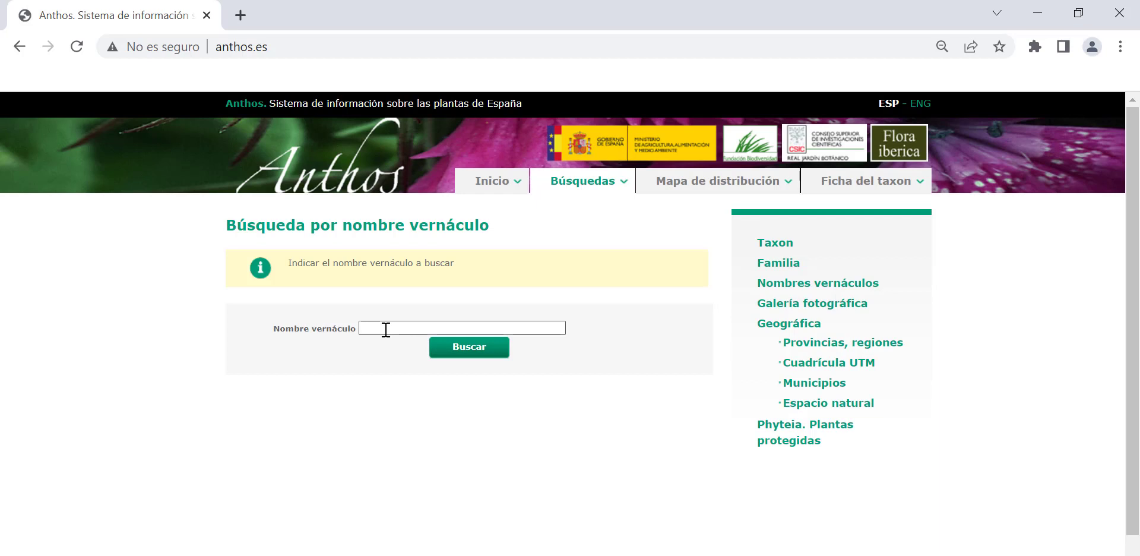
pyautogui.click(386, 329)
pyautogui.write('m')
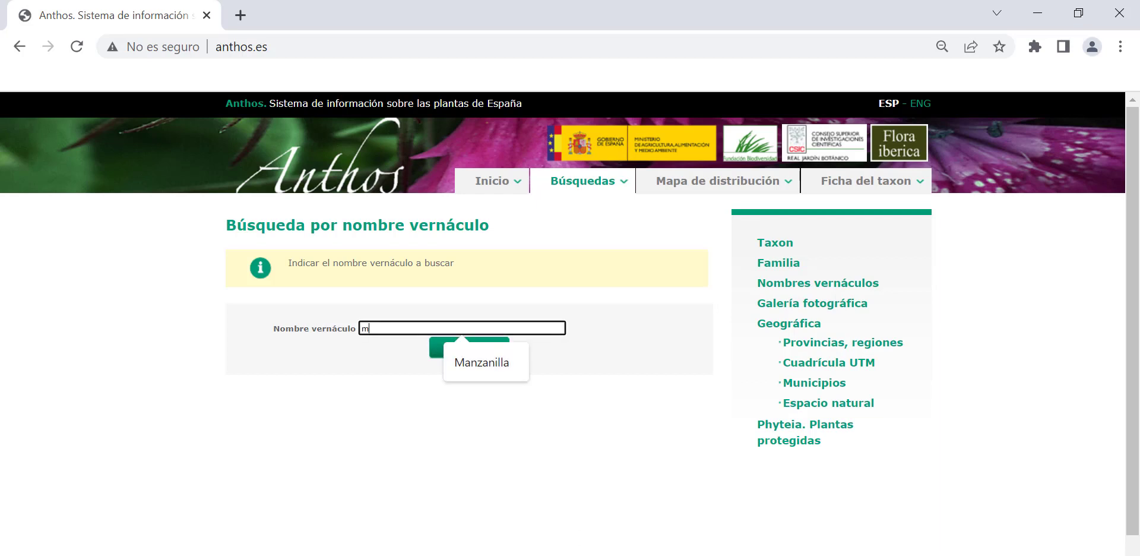
pyautogui.write('anzanilla')
pyautogui.click(432, 351)
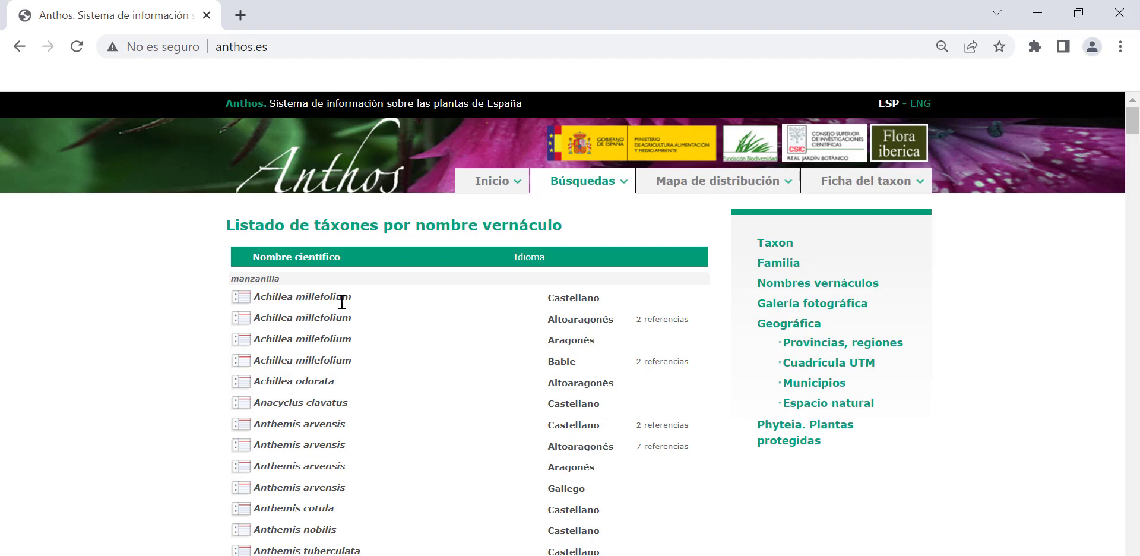
# Look through the full list of taxa for the vernacular name manzanilla and its variants, then return to the beginning of the list.
pyautogui.scroll(-15, 338, 302)
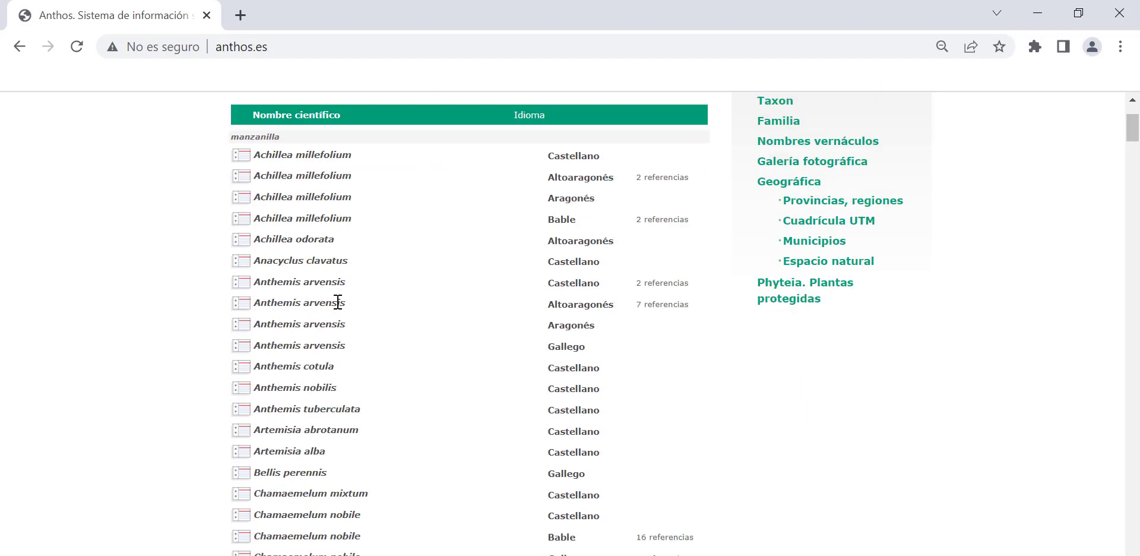
pyautogui.scroll(-15, 338, 302)
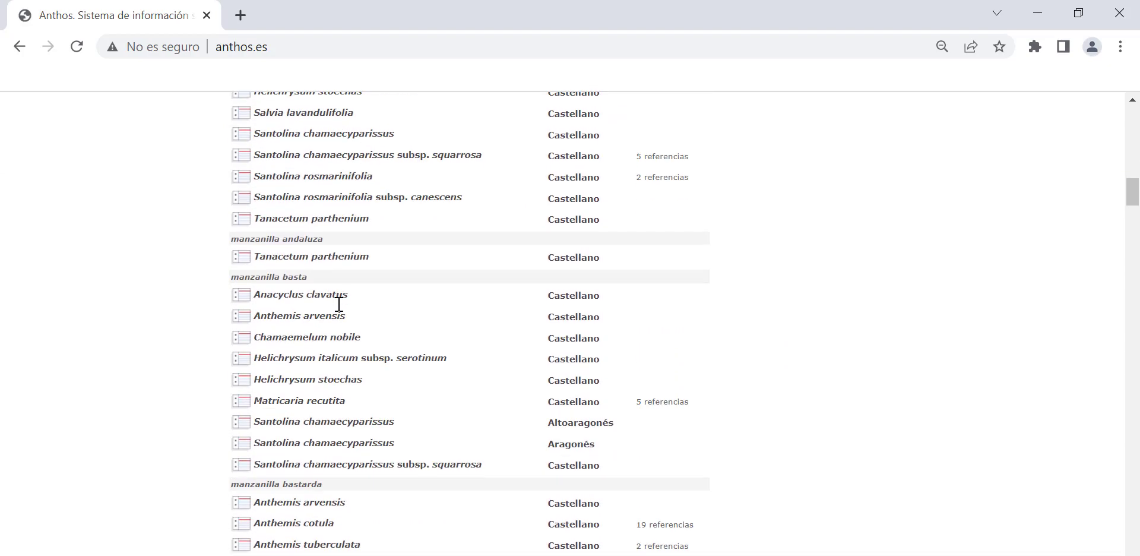
pyautogui.scroll(-15, 356, 333)
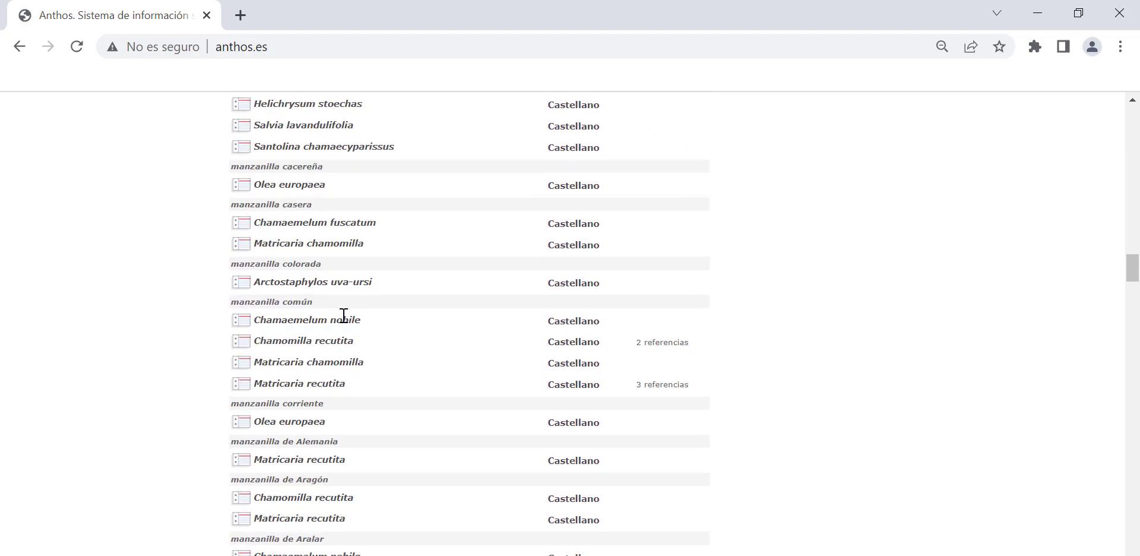
pyautogui.scroll(-15, 380, 359)
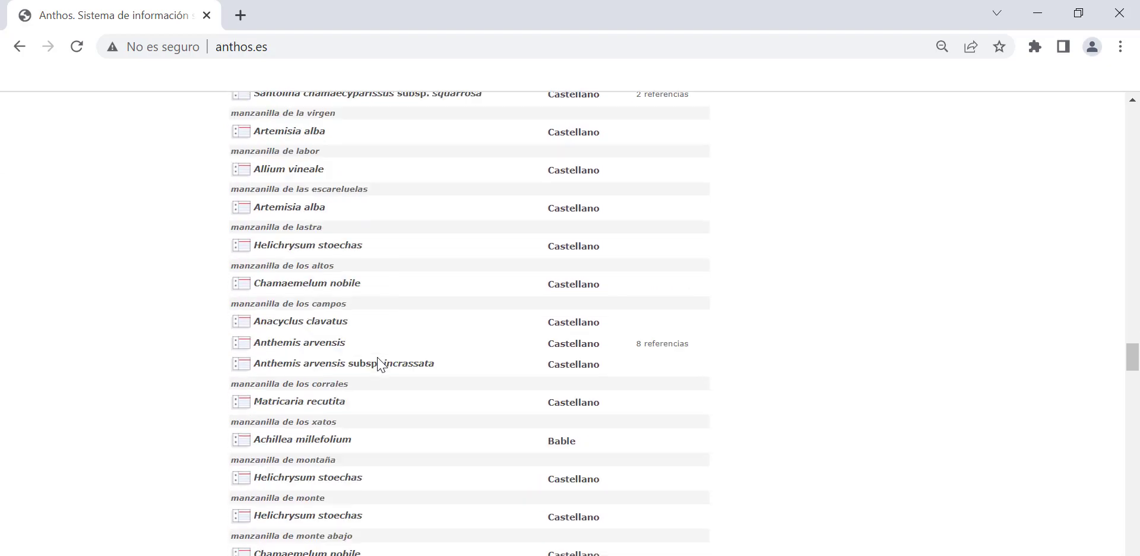
pyautogui.scroll(-15, 396, 383)
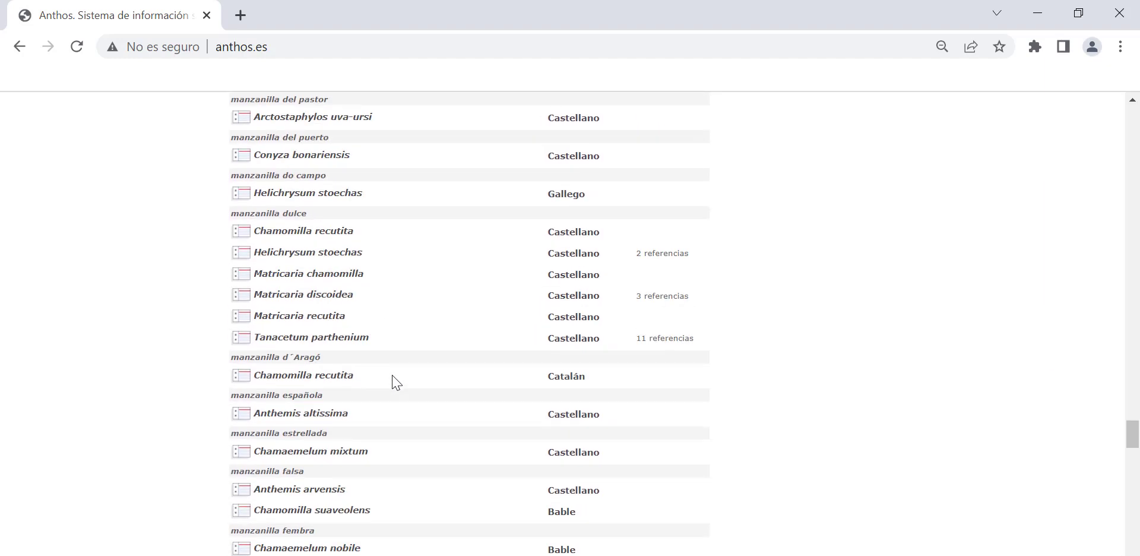
pyautogui.scroll(-15, 396, 382)
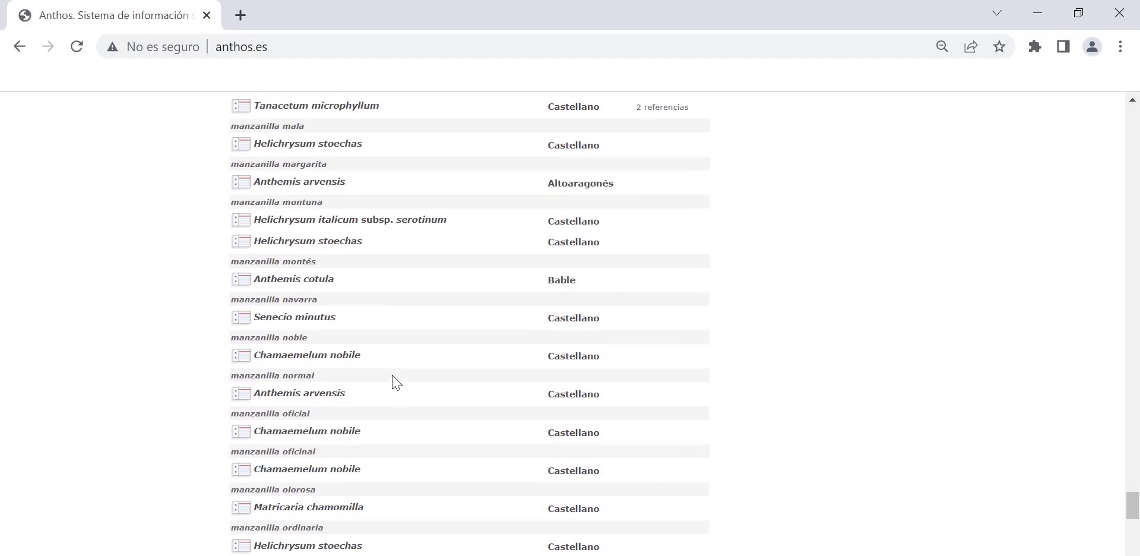
pyautogui.scroll(-8, 396, 383)
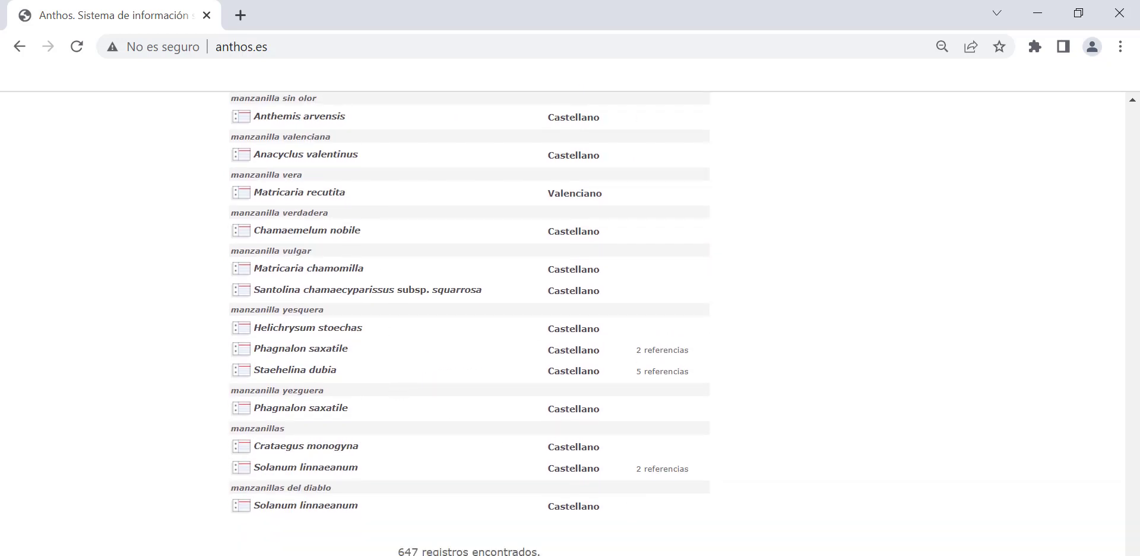
pyautogui.press('Home')
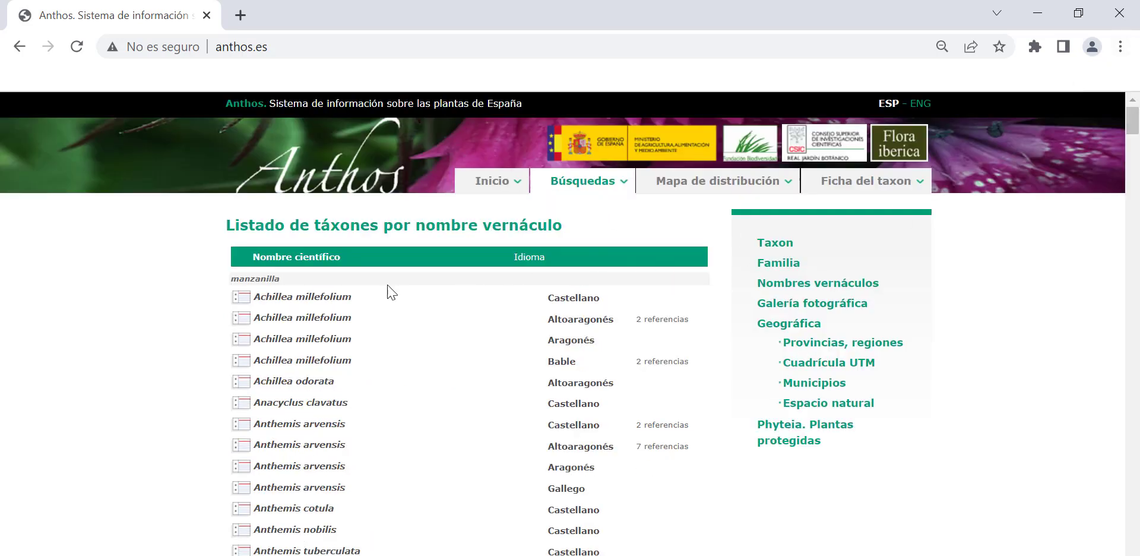
pyautogui.scroll(-4, 360, 315)
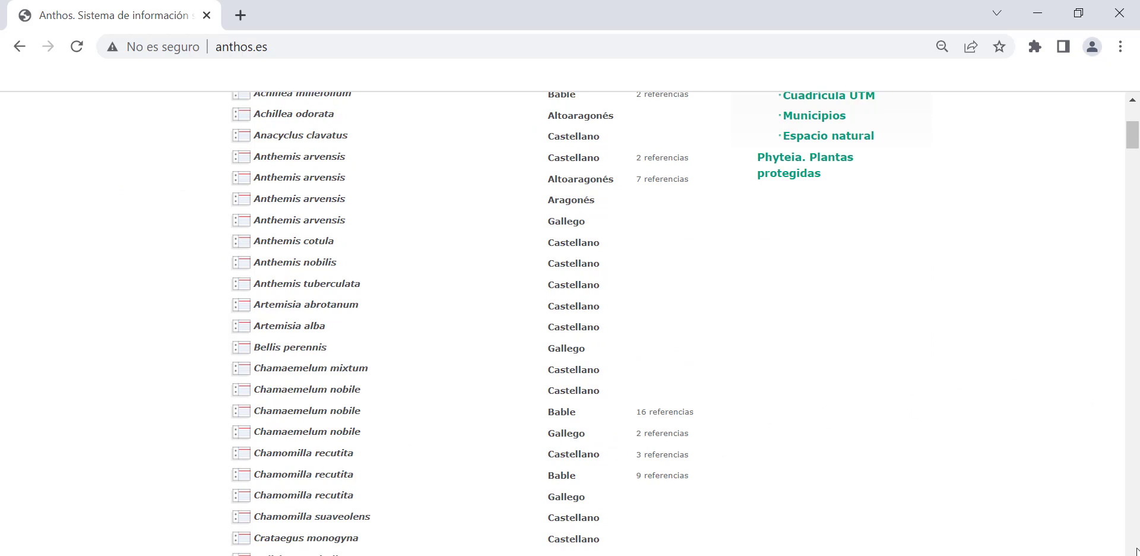
pyautogui.scroll(-10, 1116, 249)
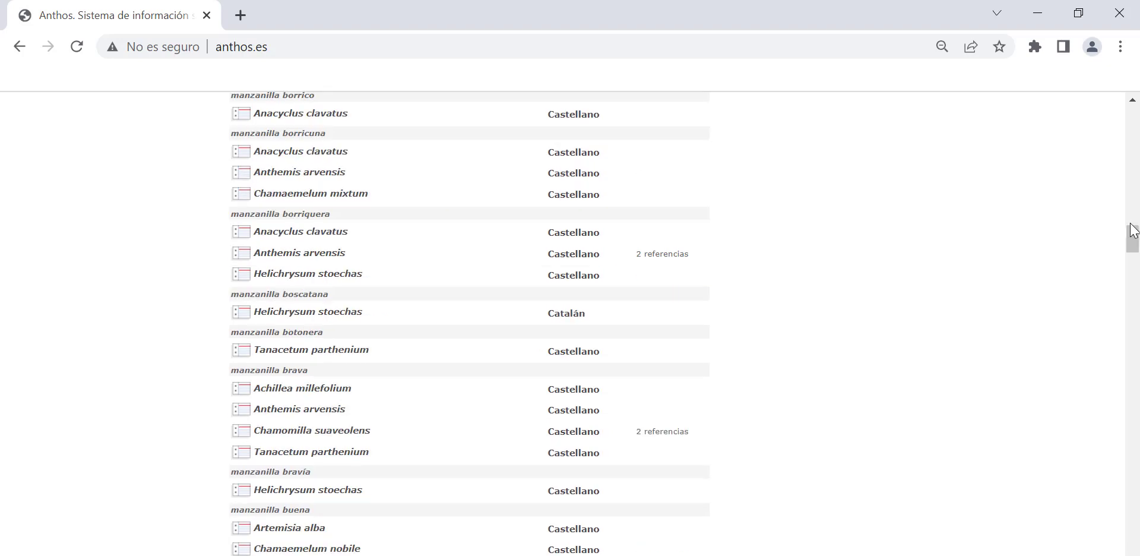
pyautogui.moveTo(1131, 237); pyautogui.dragTo(1095, 114)
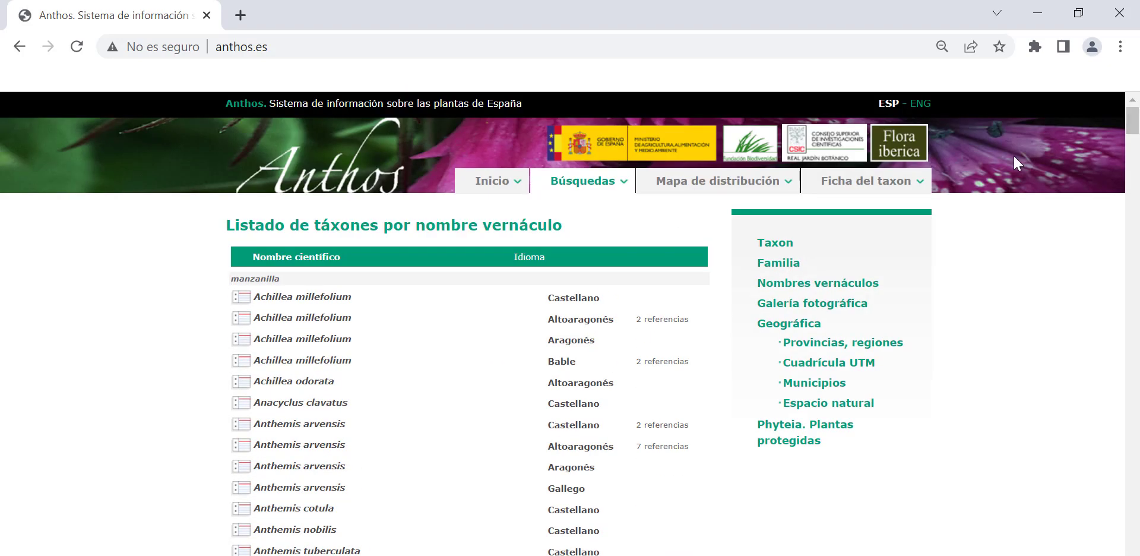